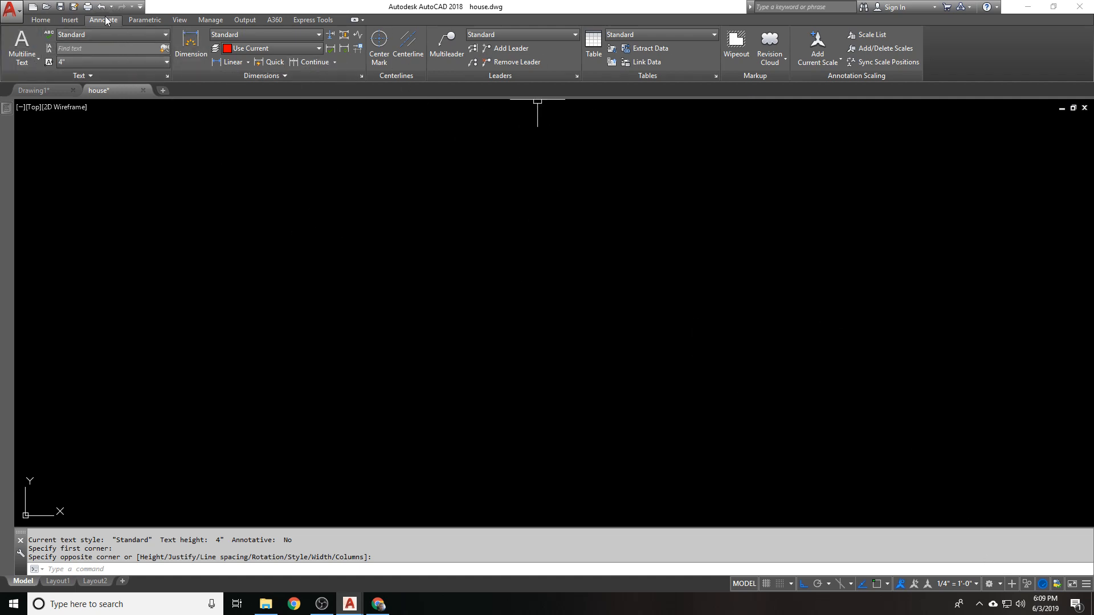
# Create single-line text with the default 4" height and 0 rotation, reading LINE 1, LINE 2 and LINE 3 on successive lines.
pyautogui.click(26, 57)
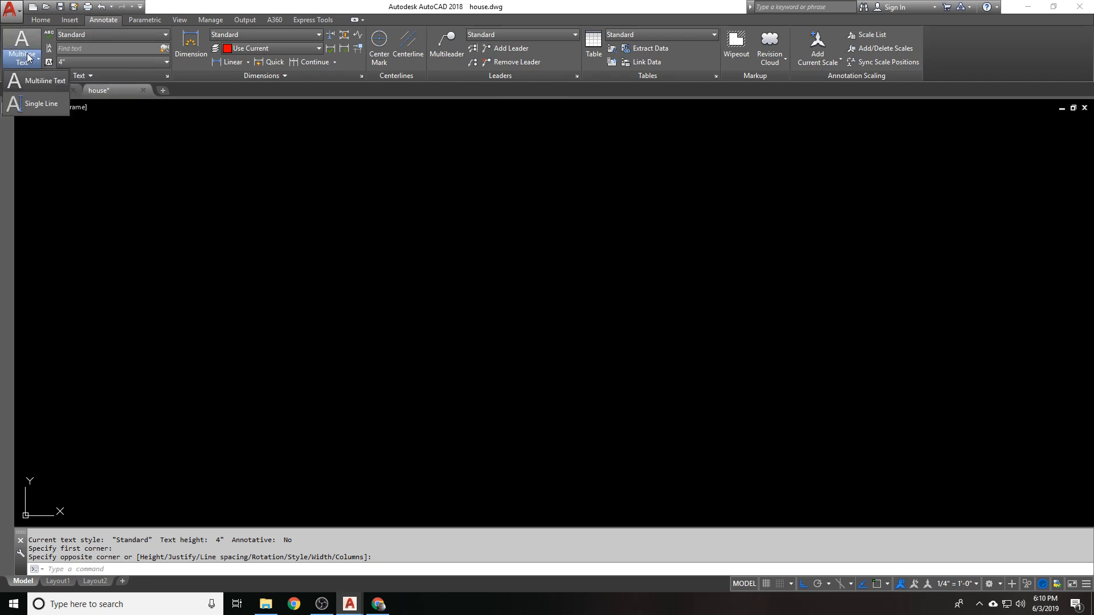
pyautogui.click(38, 105)
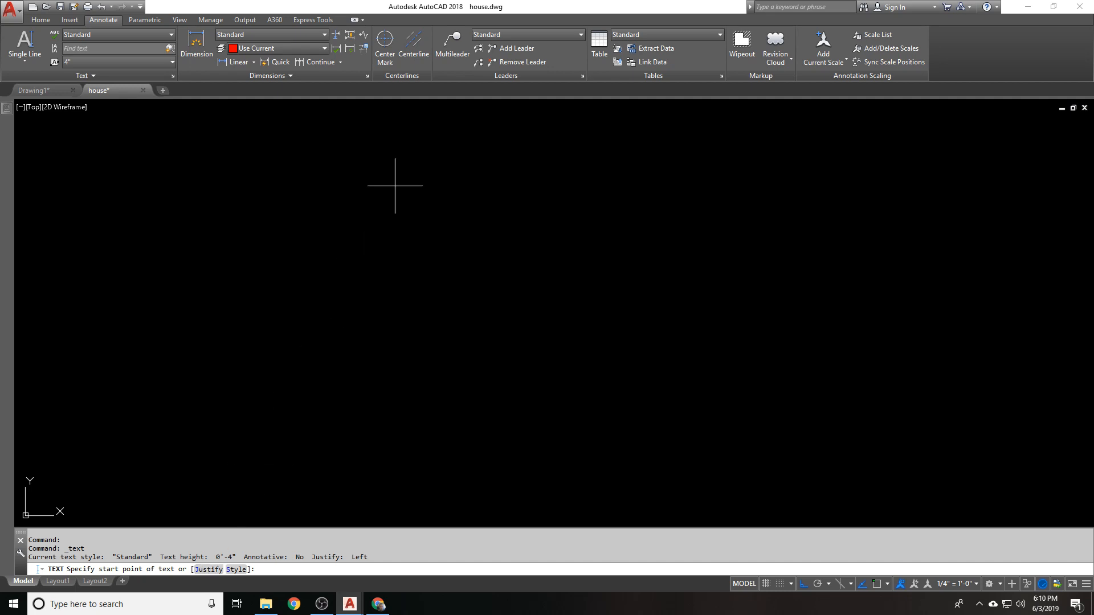
pyautogui.click(311, 291)
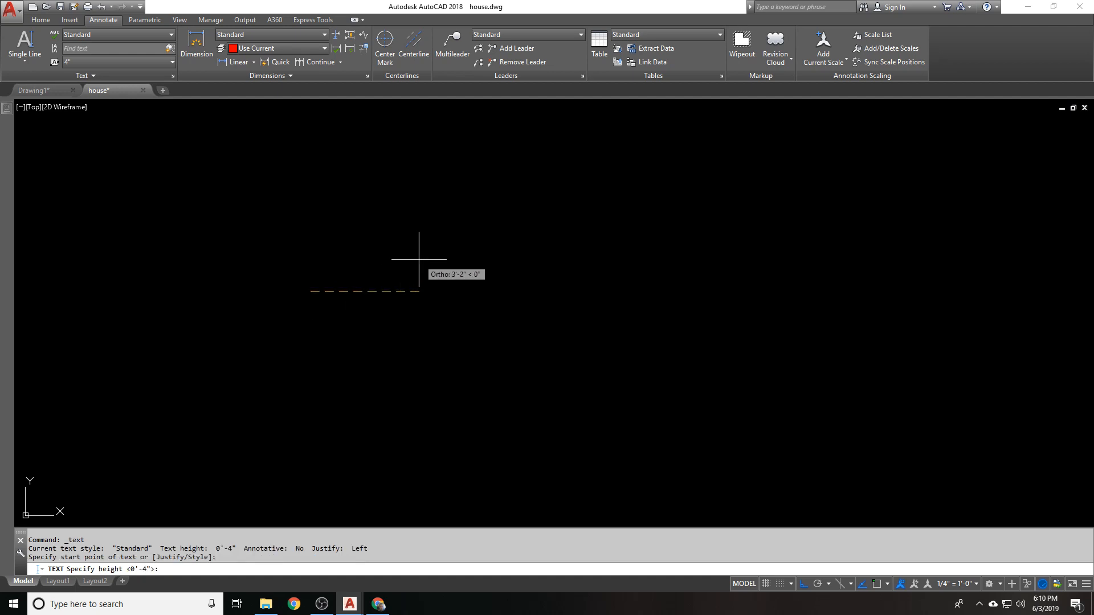
pyautogui.press('Return')
pyautogui.press('Return')
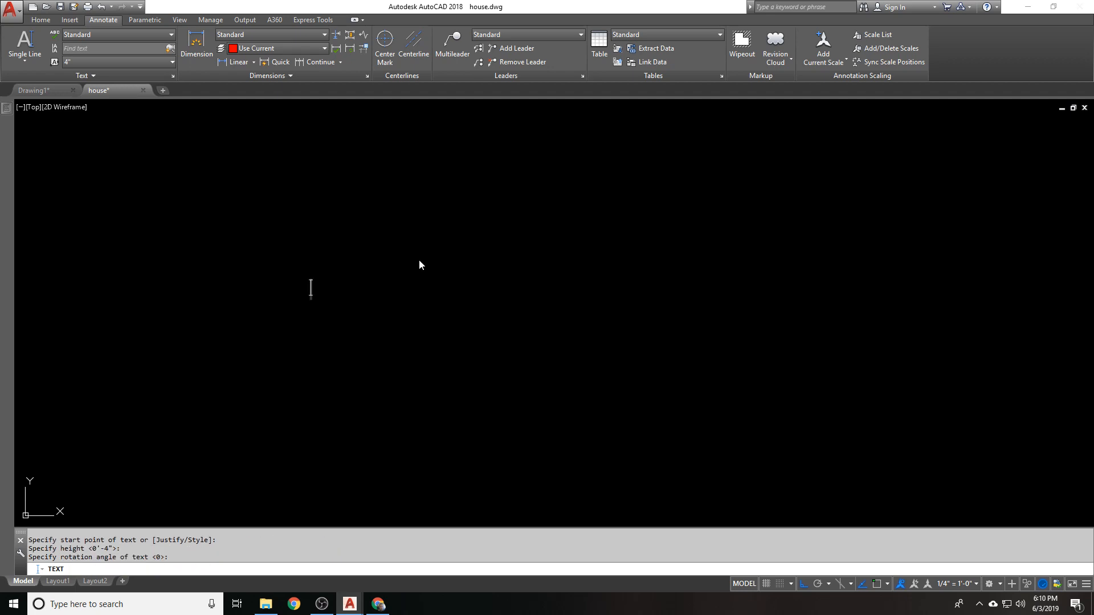
pyautogui.write('LINE 1')
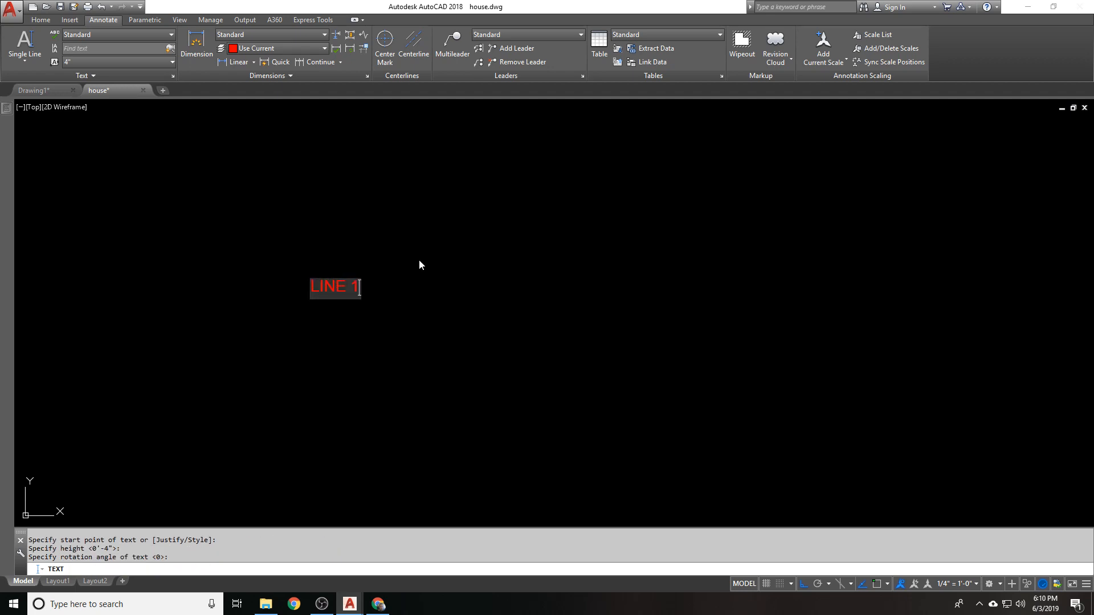
pyautogui.press('Return')
pyautogui.write('LINE 2')
pyautogui.press('Return')
pyautogui.write('LI')
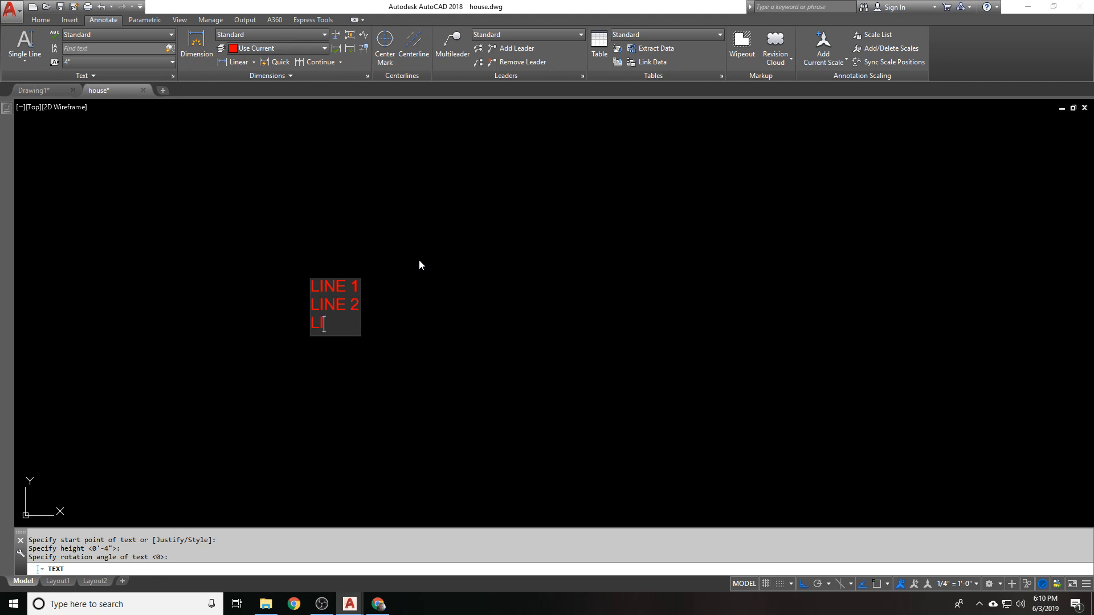
pyautogui.write('NE 3')
pyautogui.press('Return')
pyautogui.press('Return')
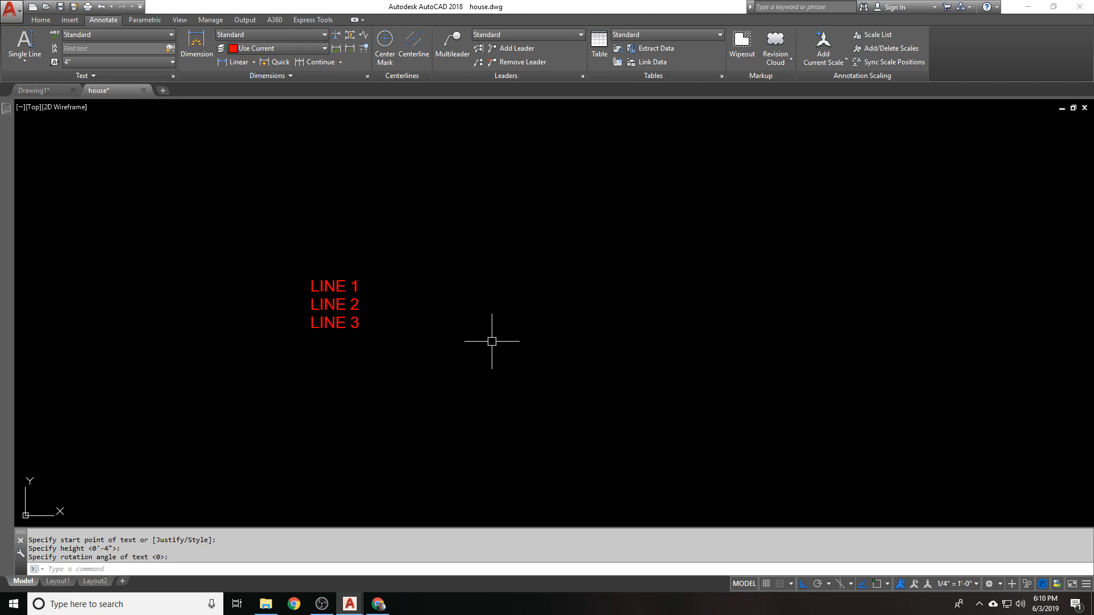
# Select each of the three text lines individually to check whether they are separate objects, and clear the selection.
pyautogui.click(325, 279)
pyautogui.click(322, 306)
pyautogui.click(333, 328)
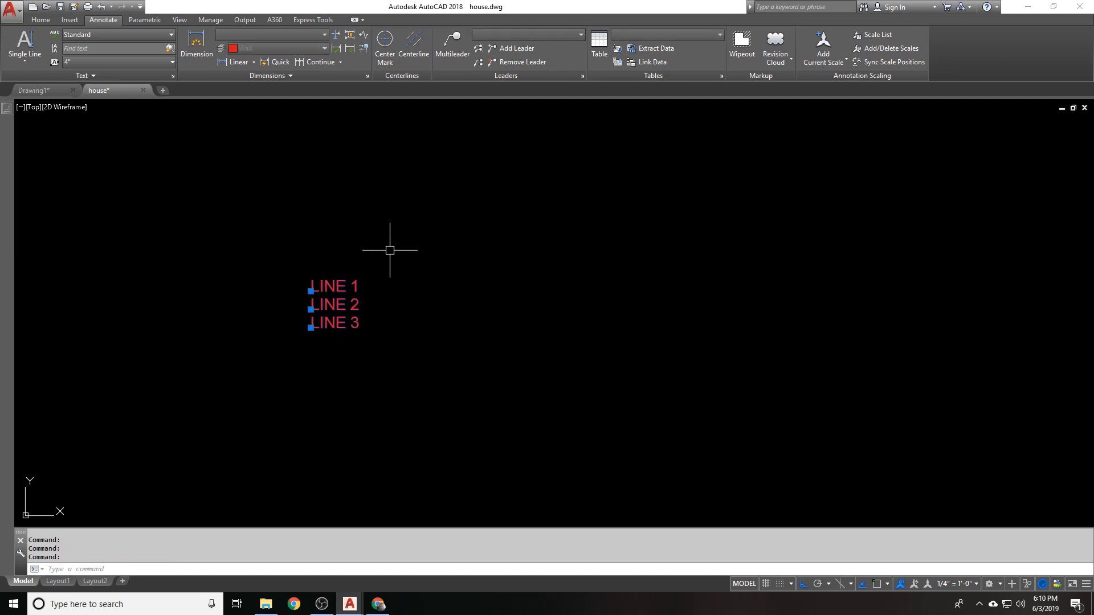
pyautogui.press('Escape')
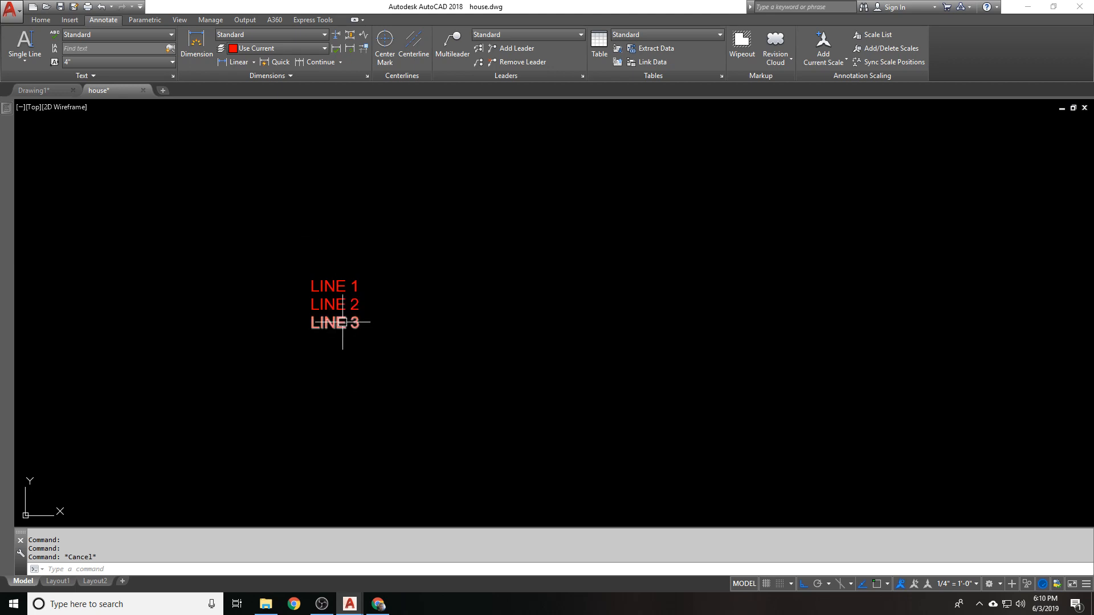
# Select the LINE 3 text and examine its contents, style and annotative properties.
pyautogui.moveTo(343, 322)
pyautogui.click(337, 324)
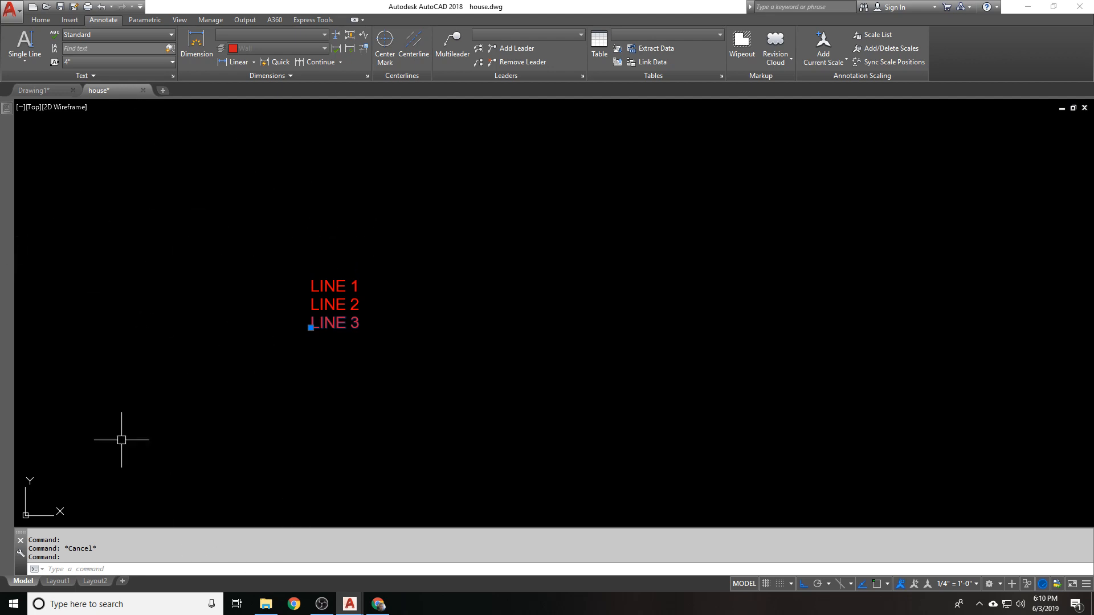
pyautogui.moveTo(9, 110)
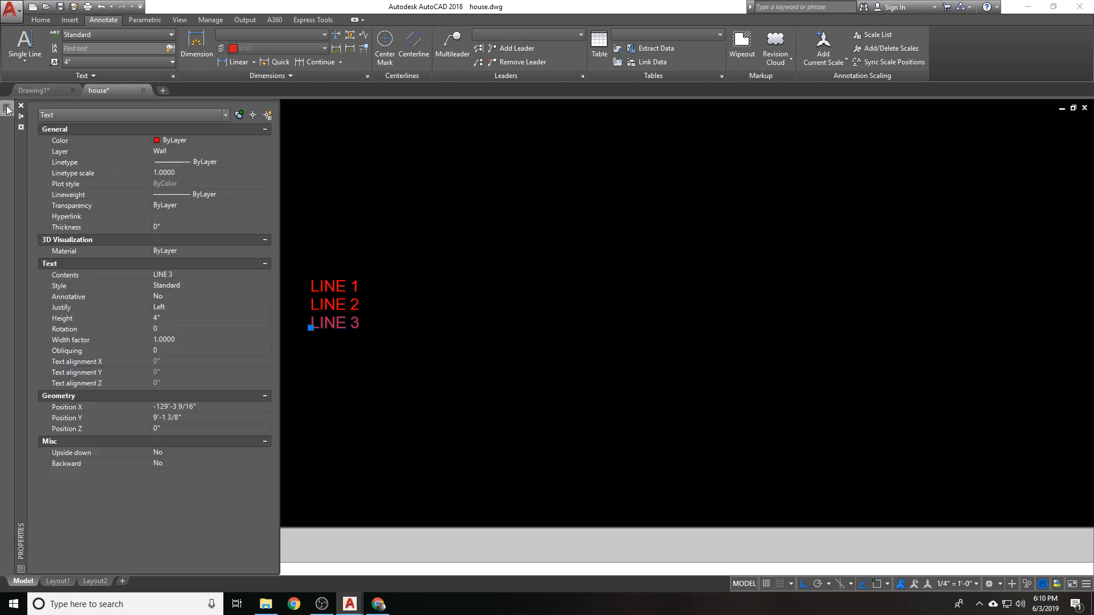
pyautogui.click(185, 275)
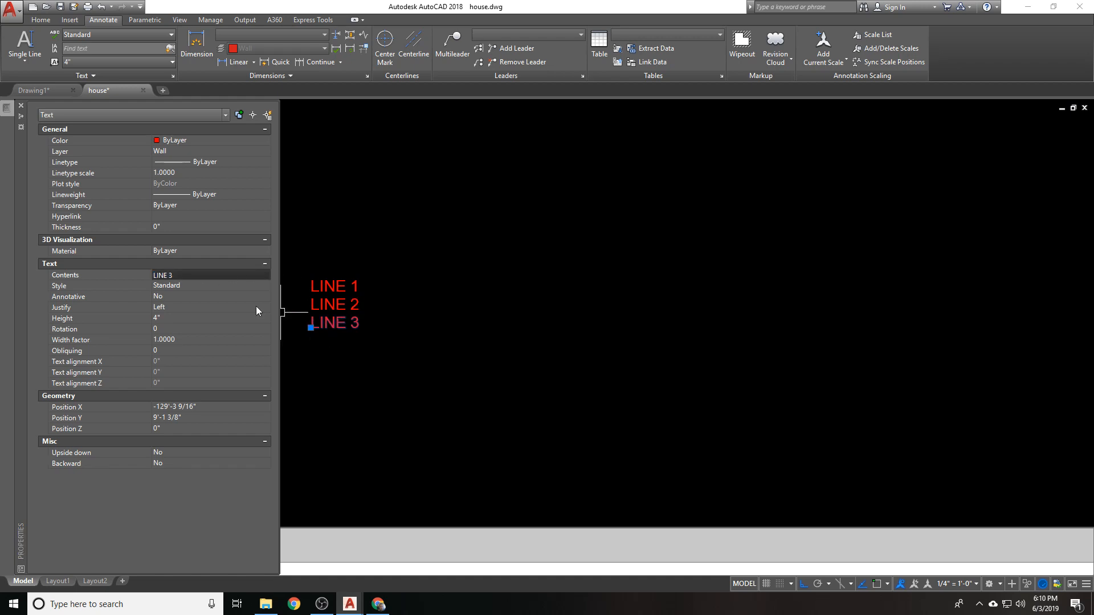
pyautogui.click(194, 286)
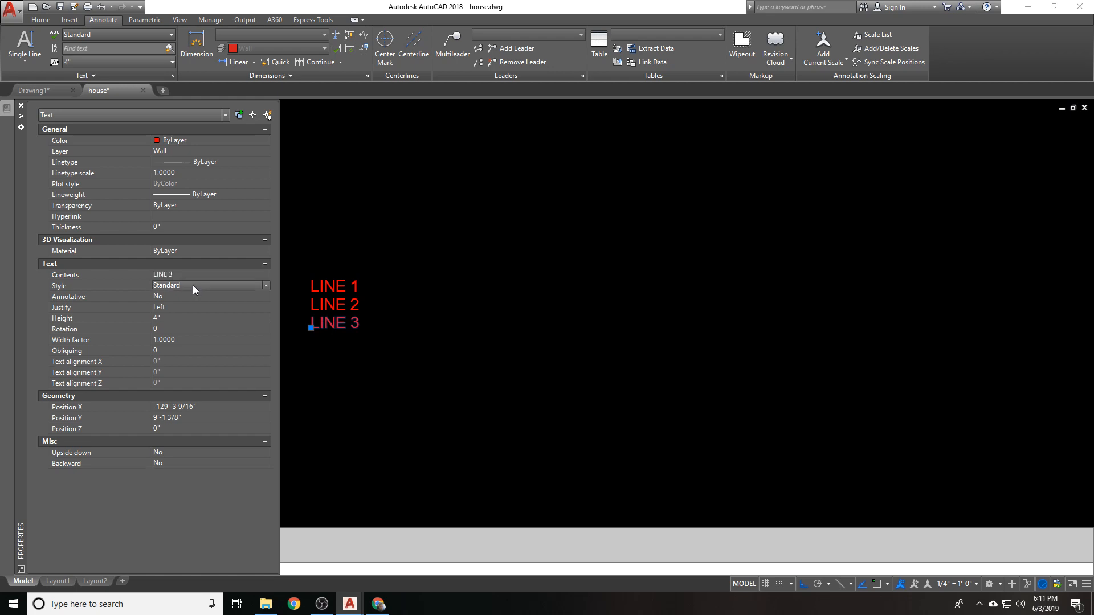
pyautogui.click(193, 297)
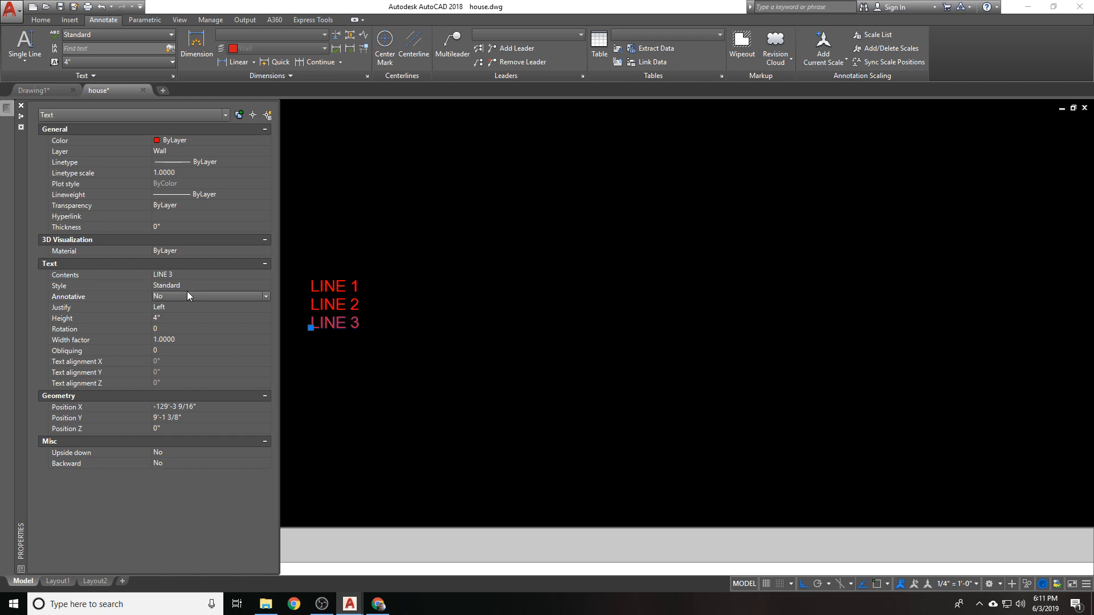
# Set the justification of the LINE 3 text to Center.
pyautogui.click(186, 307)
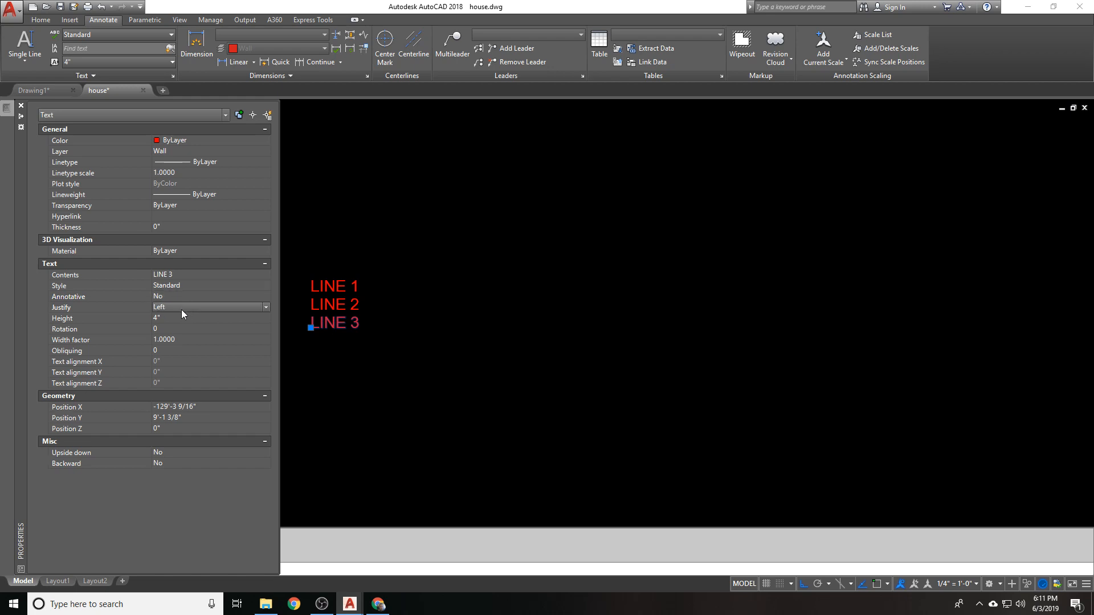
pyautogui.click(181, 308)
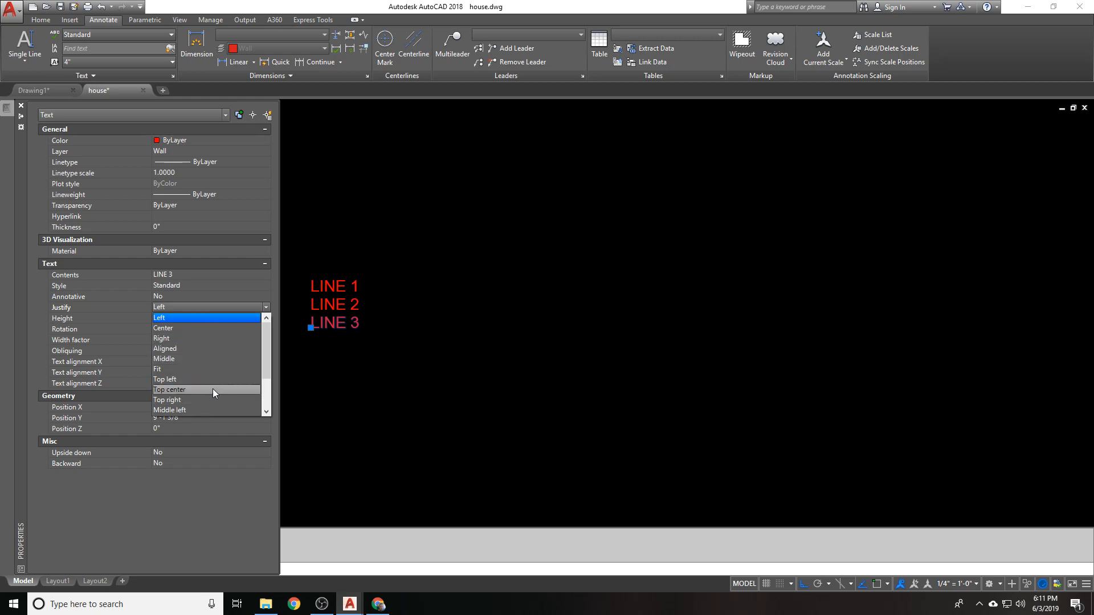
pyautogui.click(207, 328)
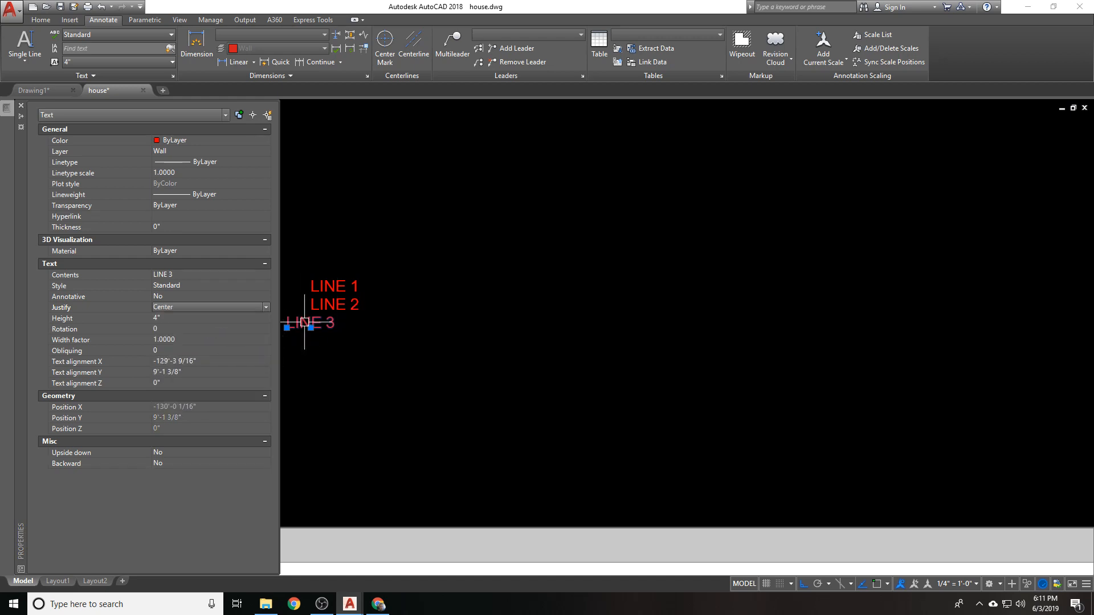
pyautogui.moveTo(371, 308); pyautogui.dragTo(485, 313, button='middle')
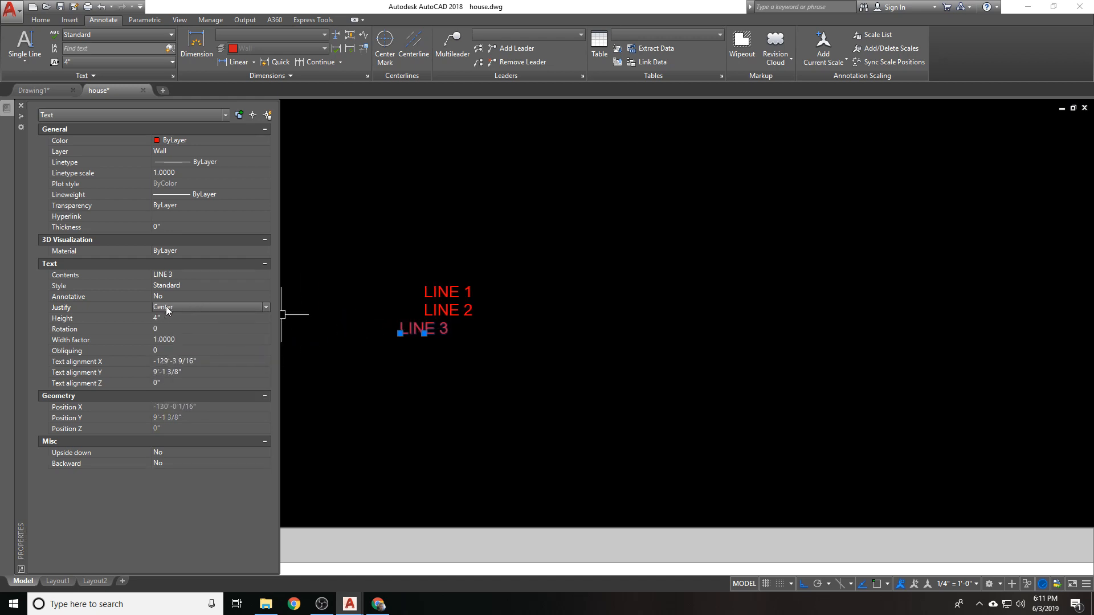
# Set the height of the LINE 3 text to 6".
pyautogui.click(196, 317)
pyautogui.write('6')
pyautogui.press('Tab')
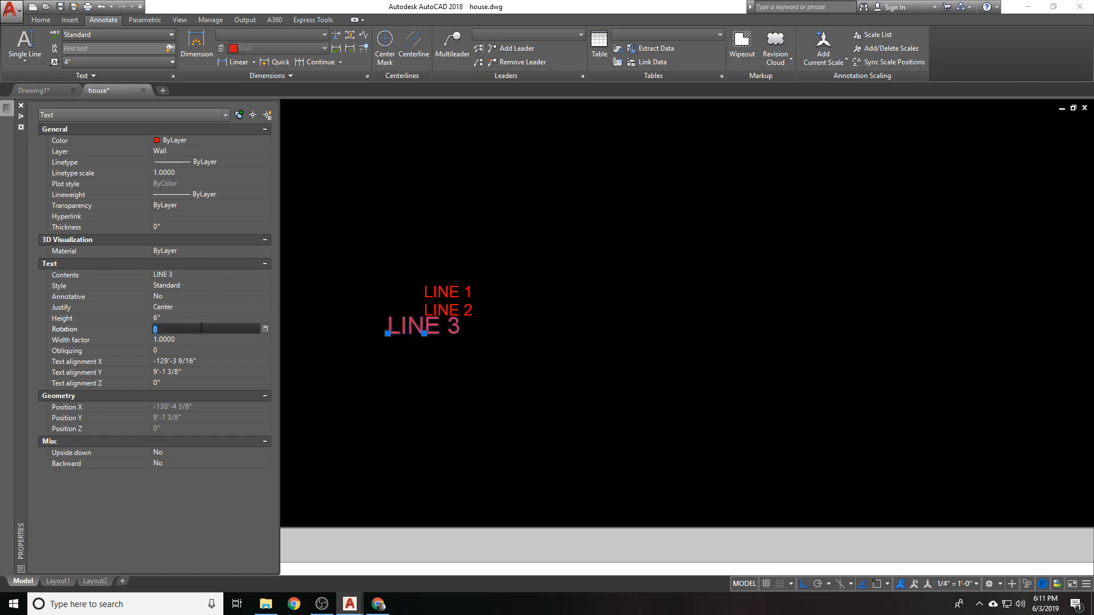
# Try a rotation of 30 degrees on the LINE 3 text and return it to 0.
pyautogui.write('30')
pyautogui.press('Return')
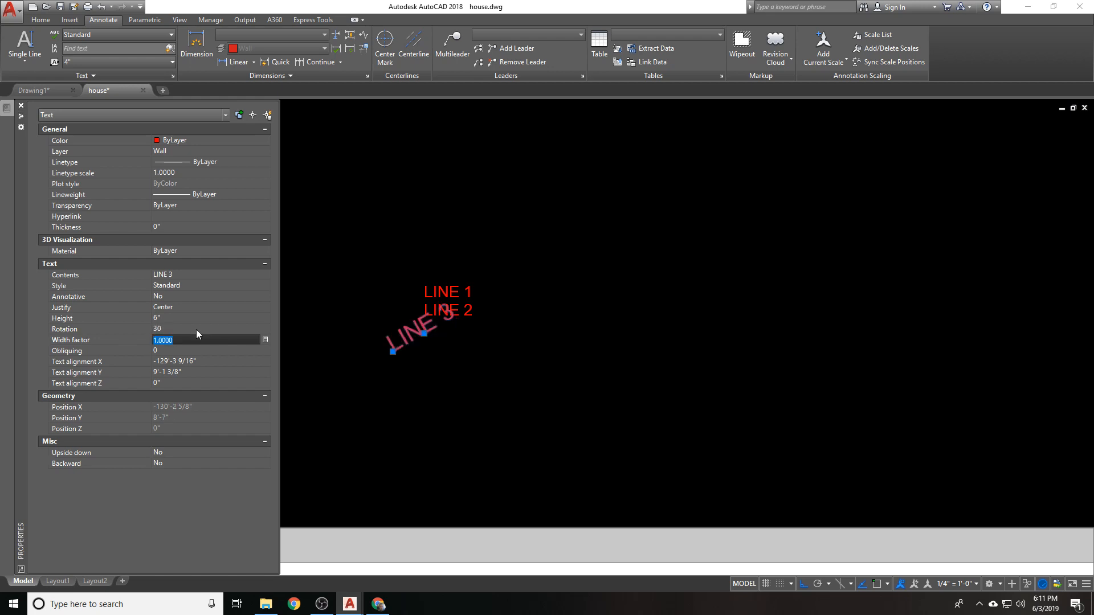
pyautogui.click(196, 329)
pyautogui.write('0')
pyautogui.press('Return')
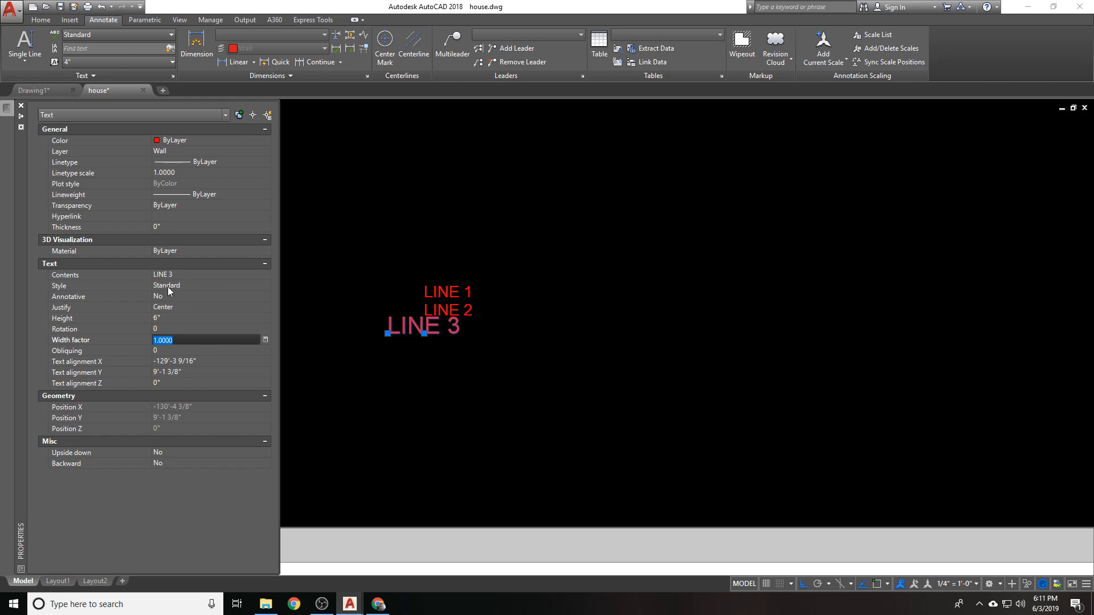
# Try width factors of 0.5 and 2 on the LINE 3 text and return the factor to 1.
pyautogui.write('0.5')
pyautogui.press('Return')
pyautogui.click(184, 340)
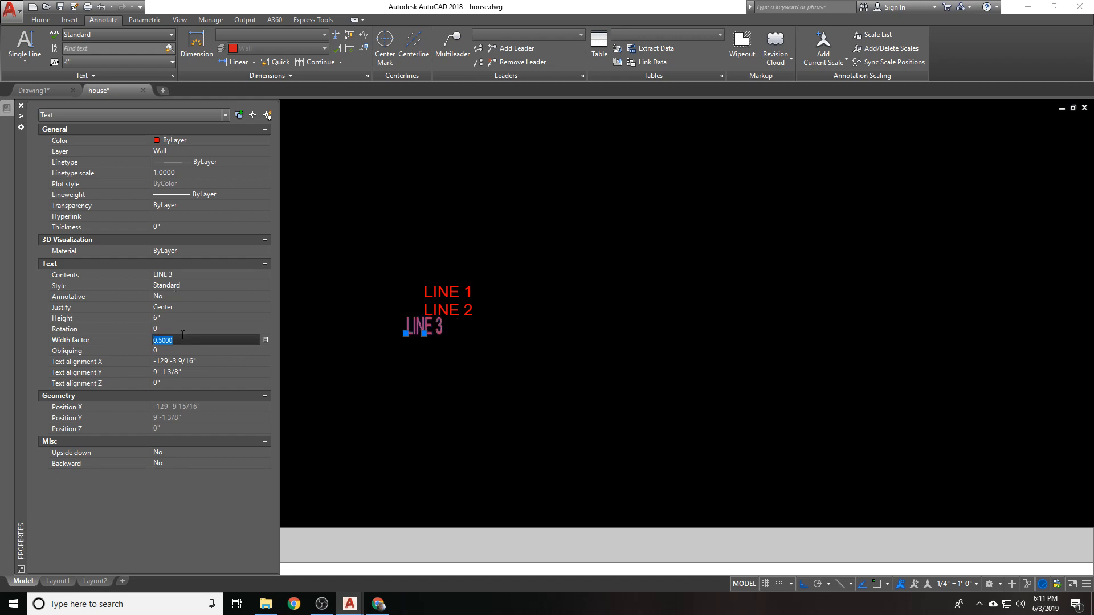
pyautogui.write('2')
pyautogui.press('Return')
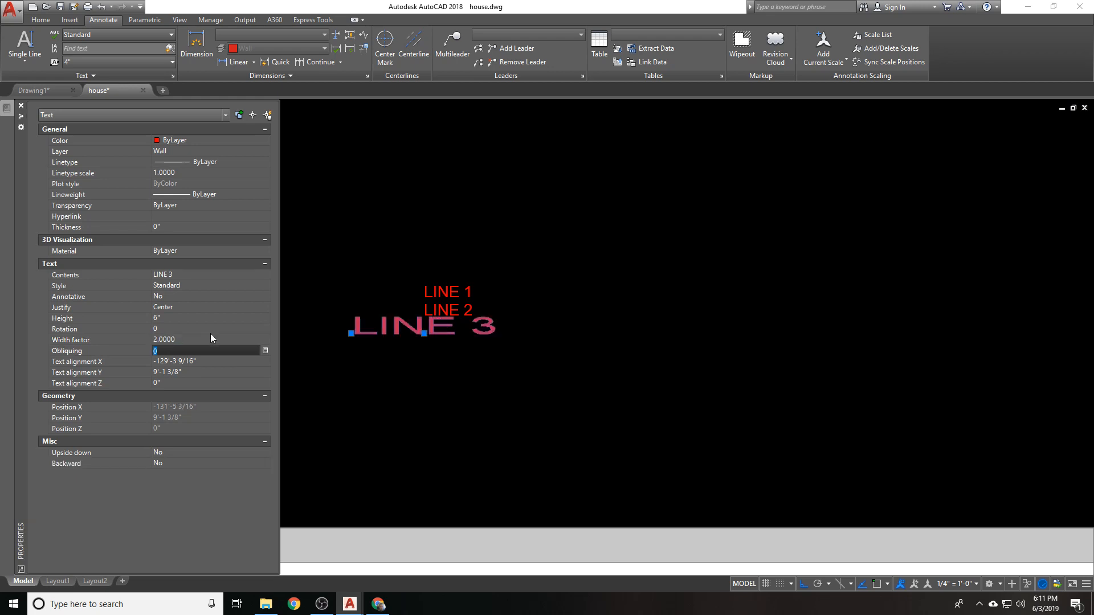
pyautogui.click(213, 337)
pyautogui.write('1')
pyautogui.press('Return')
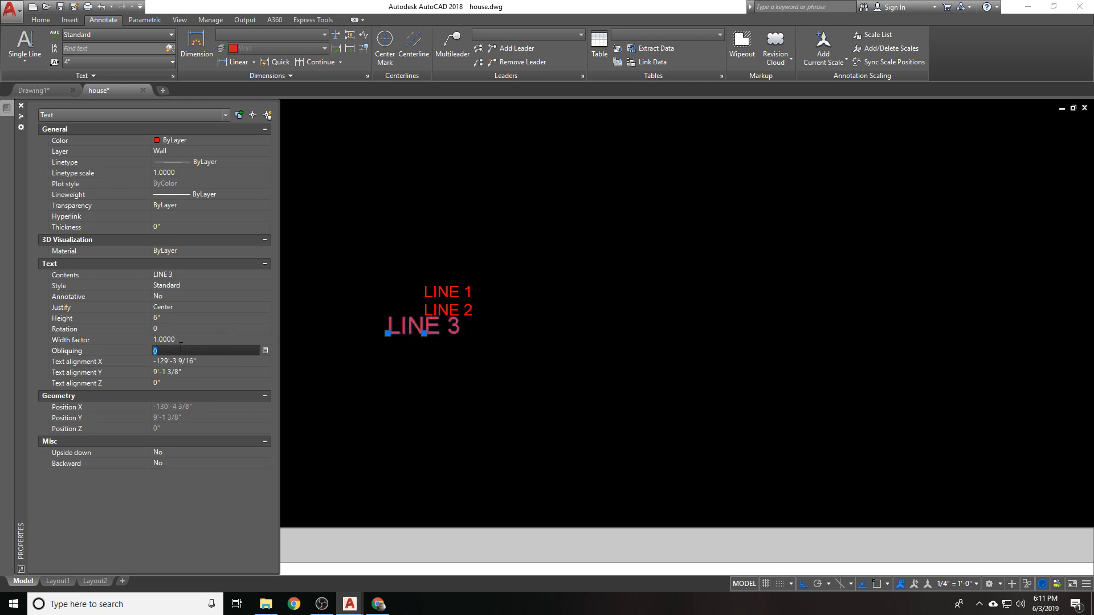
# Try obliquing angles of 20 and 40 on the LINE 3 text and return the angle to 0.
pyautogui.write('20')
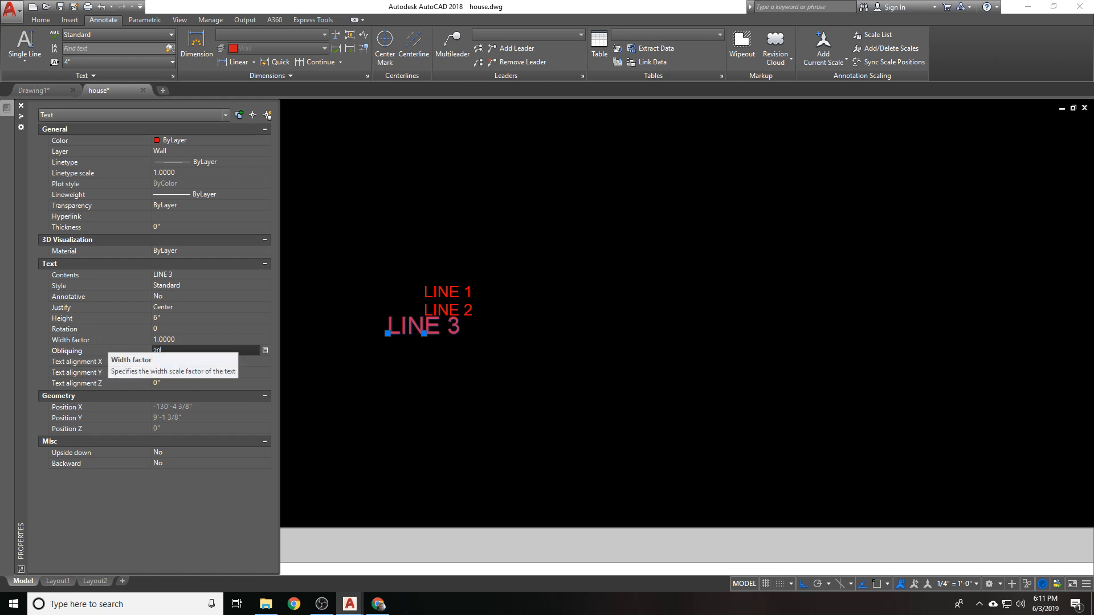
pyautogui.press('Return')
pyautogui.click(153, 350)
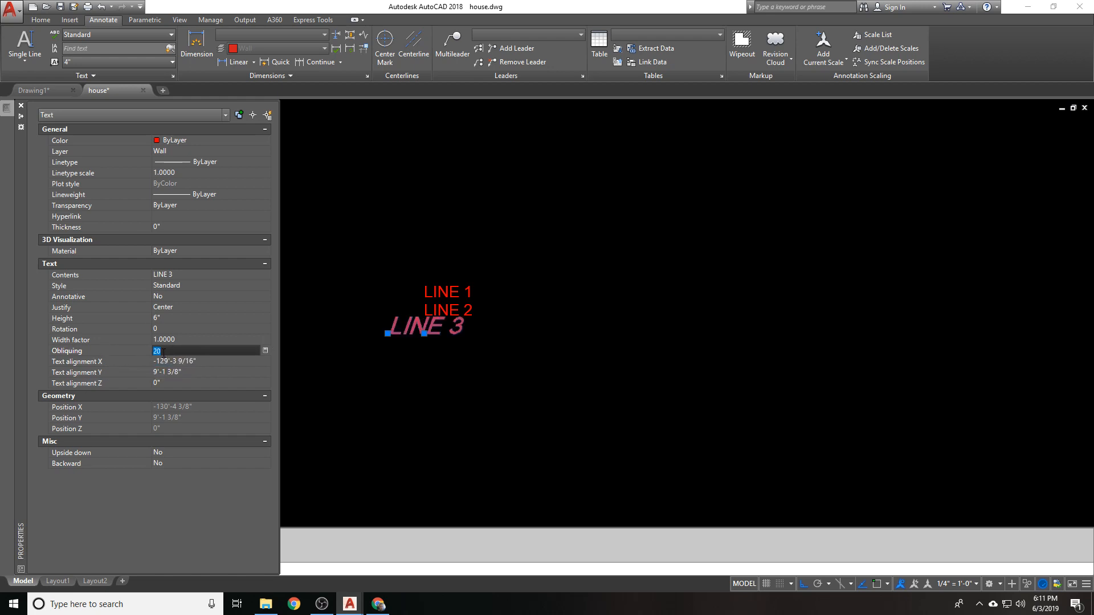
pyautogui.write('40')
pyautogui.press('Return')
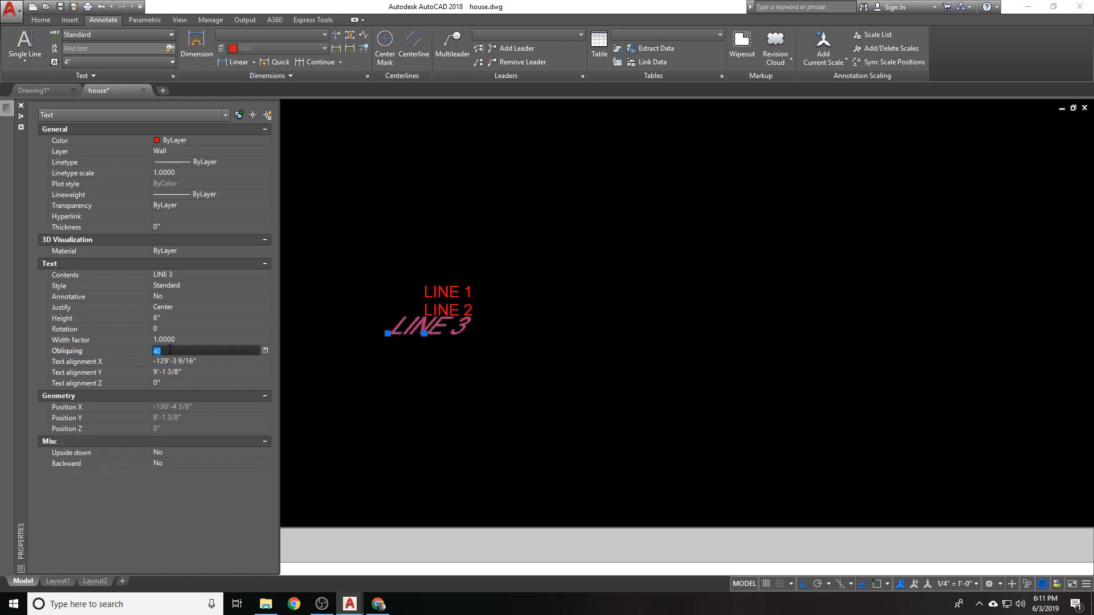
pyautogui.write('0')
pyautogui.press('Tab')
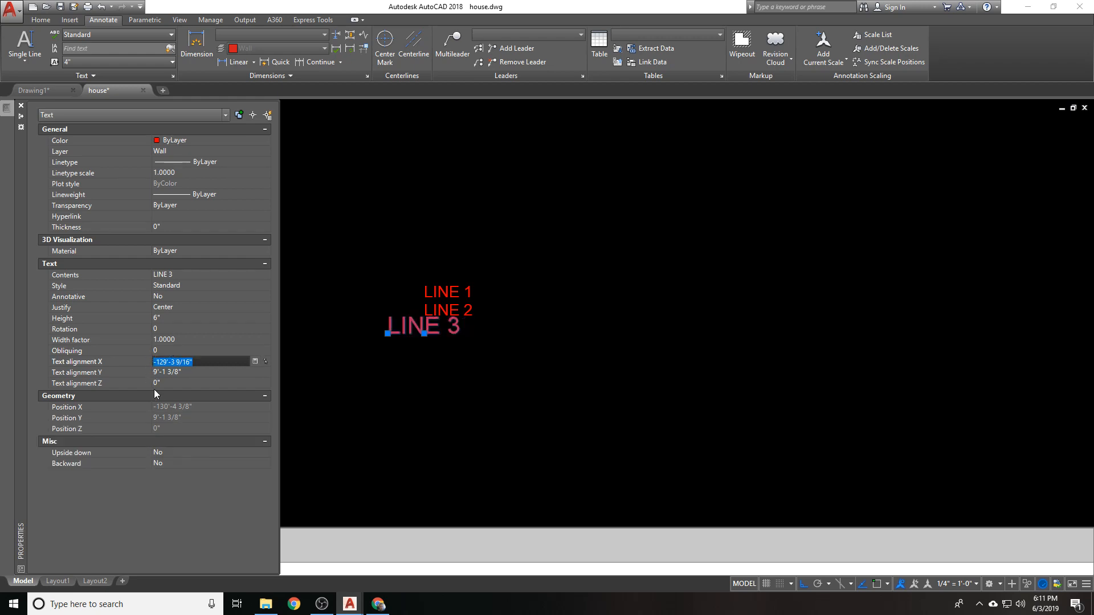
# Examine the text alignment and geometry position coordinates of the LINE 3 text.
pyautogui.click(205, 362)
pyautogui.press('Tab')
pyautogui.click(248, 364)
pyautogui.click(163, 405)
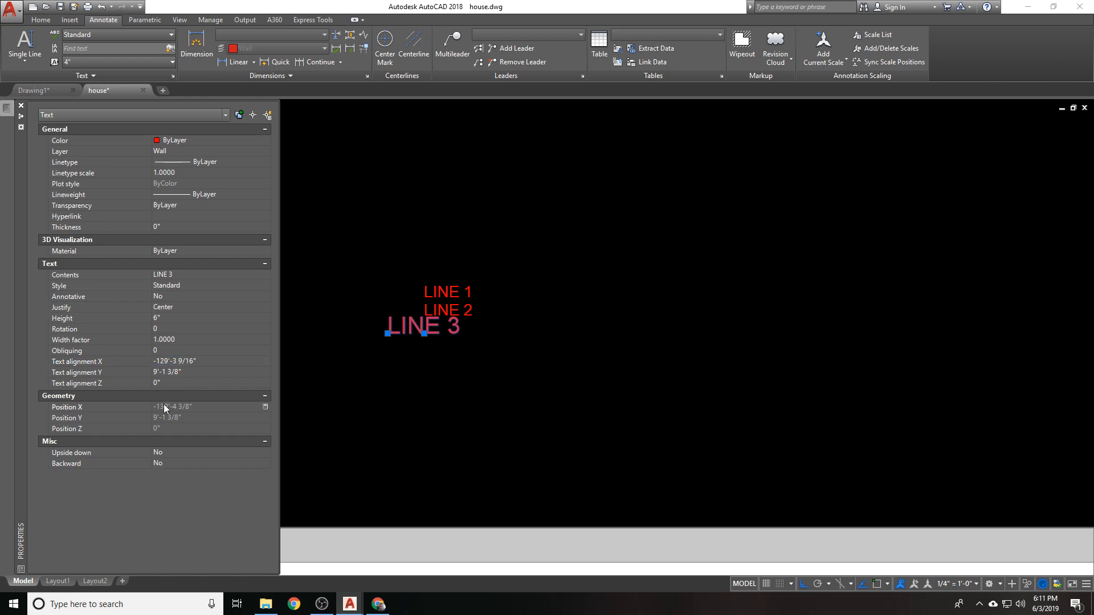
# Try turning the LINE 3 text upside down and set the upside-down property back to No.
pyautogui.click(173, 453)
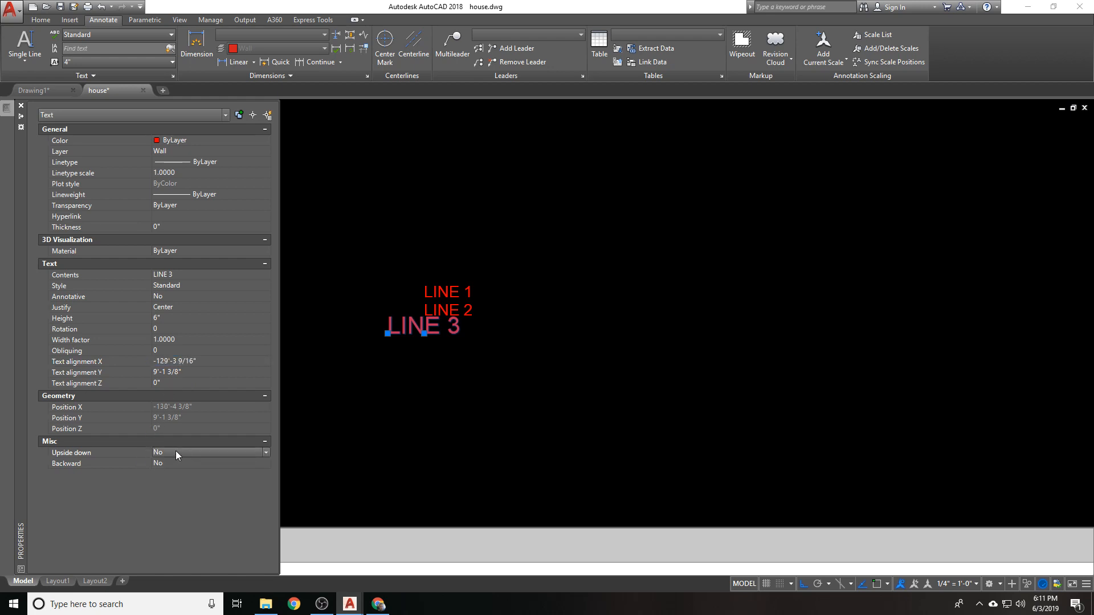
pyautogui.click(221, 457)
pyautogui.click(203, 462)
pyautogui.click(206, 452)
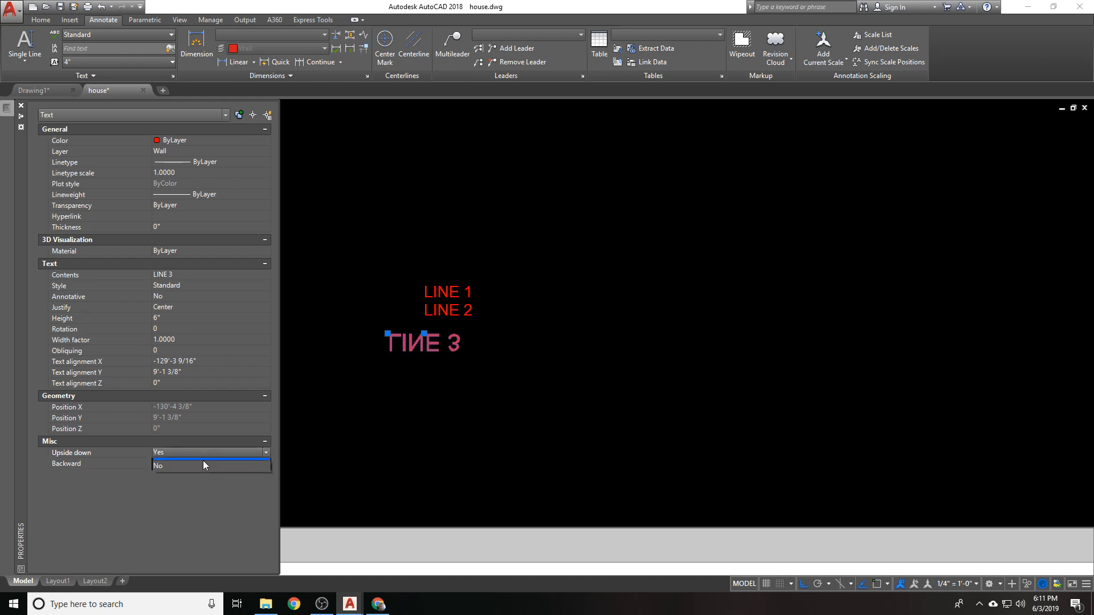
pyautogui.click(203, 465)
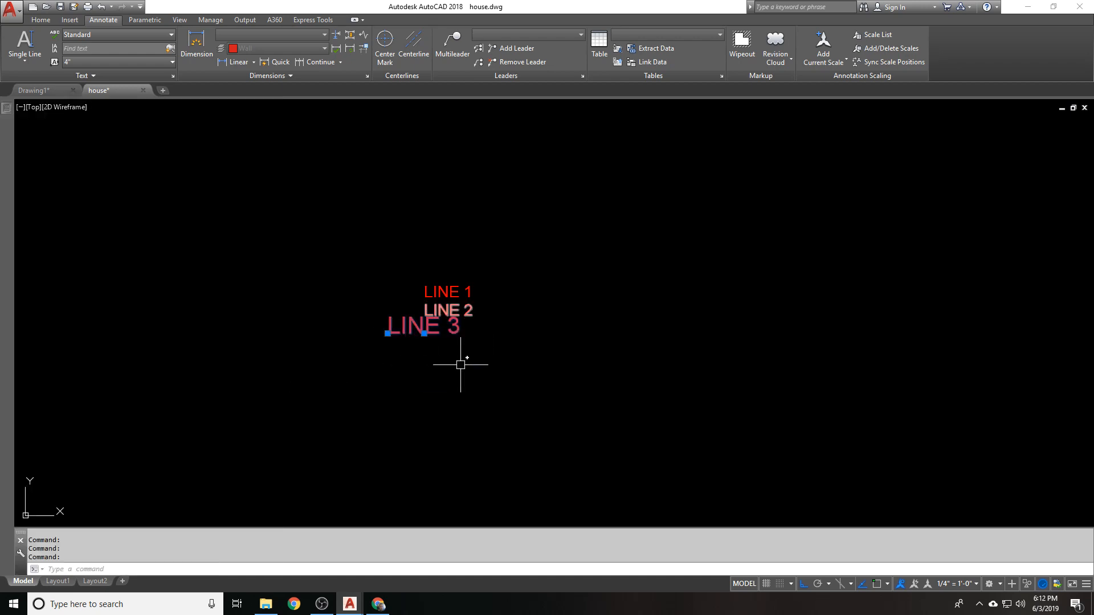
# Erase all three text lines, LINE 1, LINE 2 and LINE 3, from the drawing.
pyautogui.write('E')
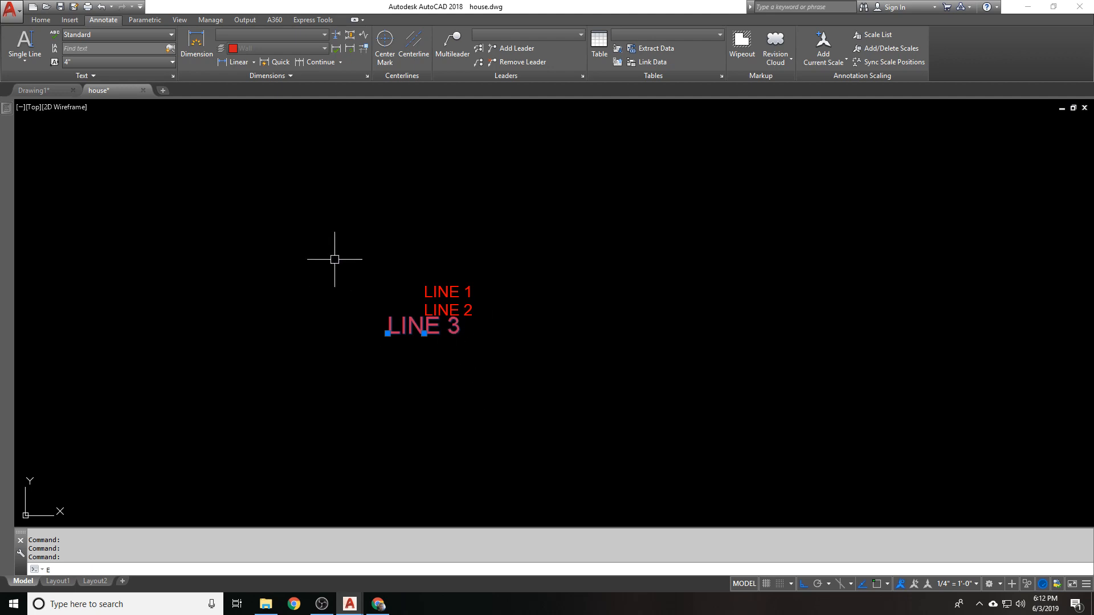
pyautogui.moveTo(479, 347); pyautogui.dragTo(384, 244)
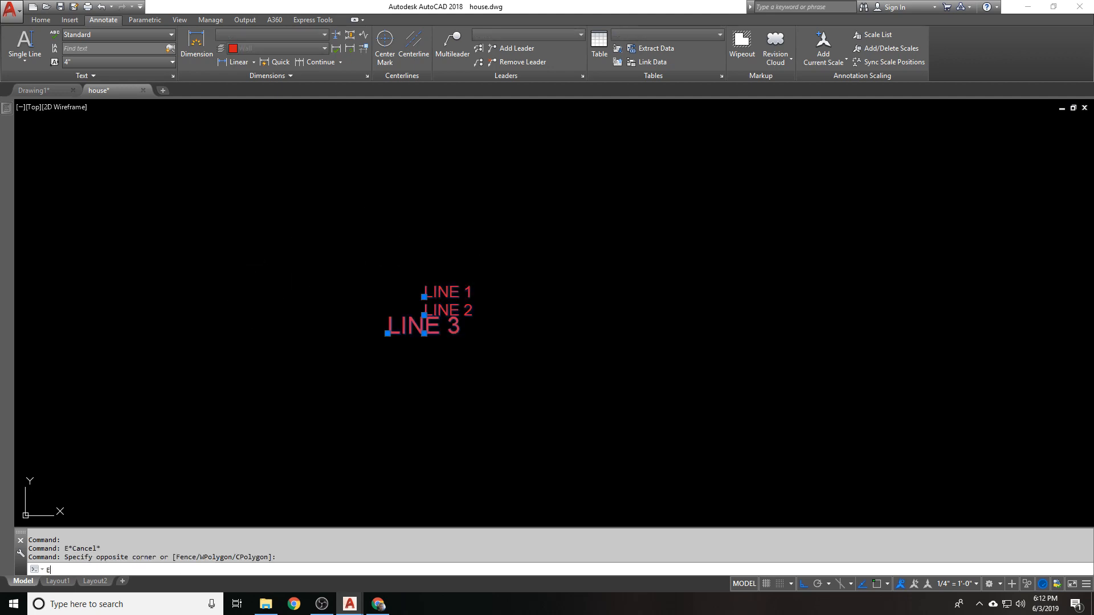
pyautogui.press('Return')
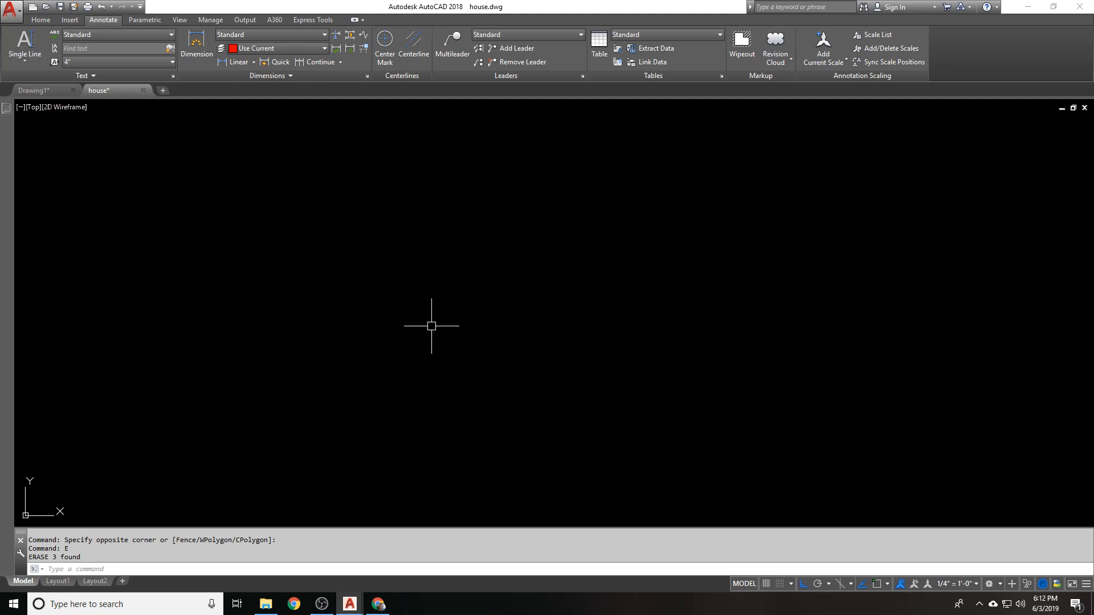
pyautogui.write('TEXT')
pyautogui.press('Return')
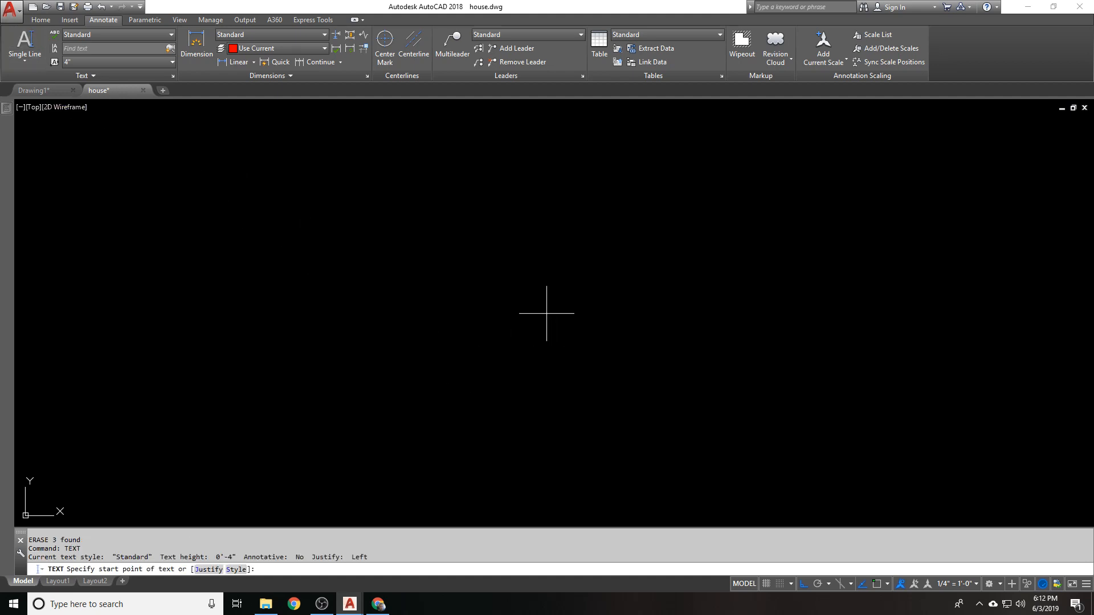
pyautogui.press('Escape')
pyautogui.write('t')
pyautogui.press('Return')
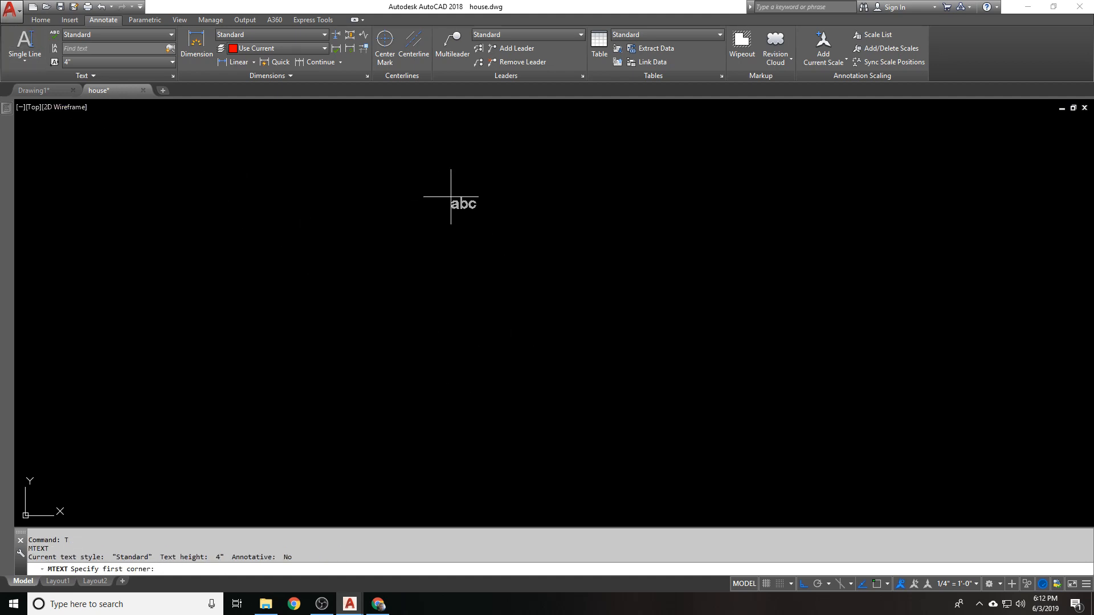
pyautogui.press('Escape')
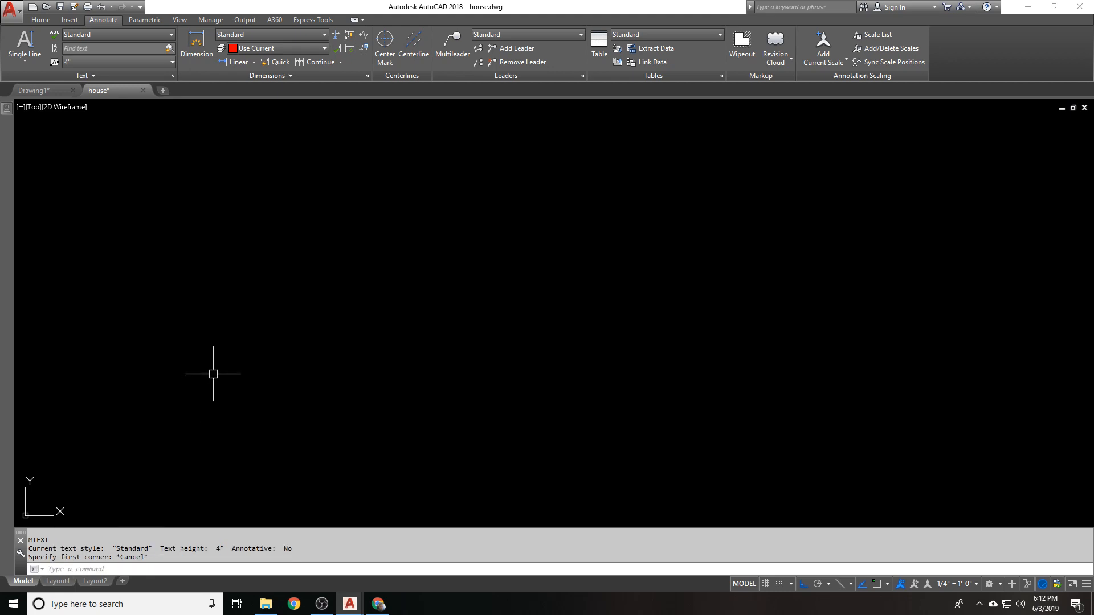
pyautogui.write('DT')
pyautogui.press('Return')
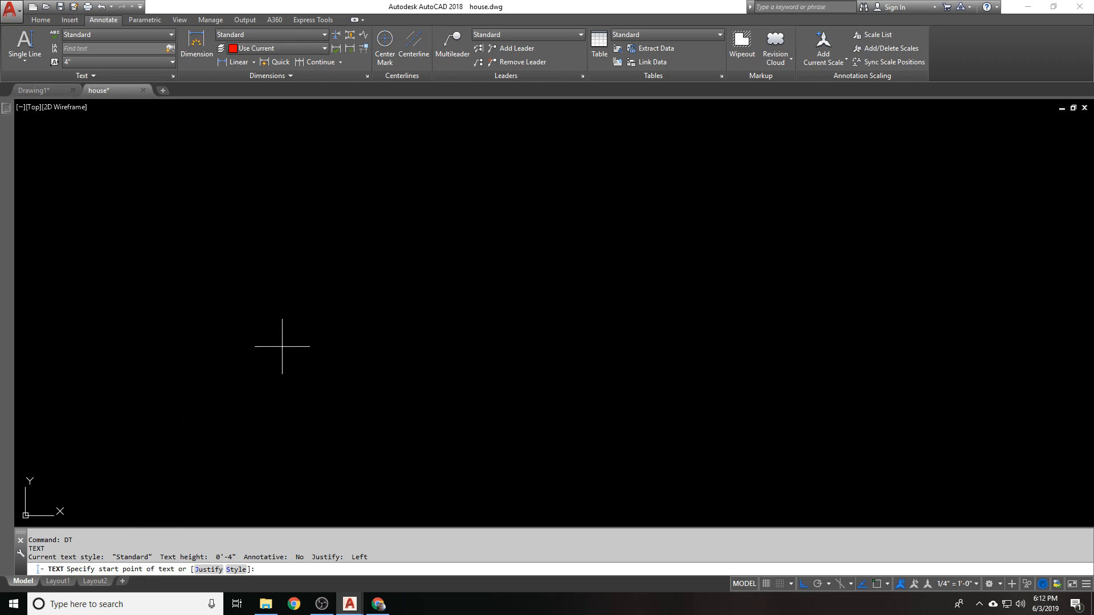
pyautogui.press('Escape')
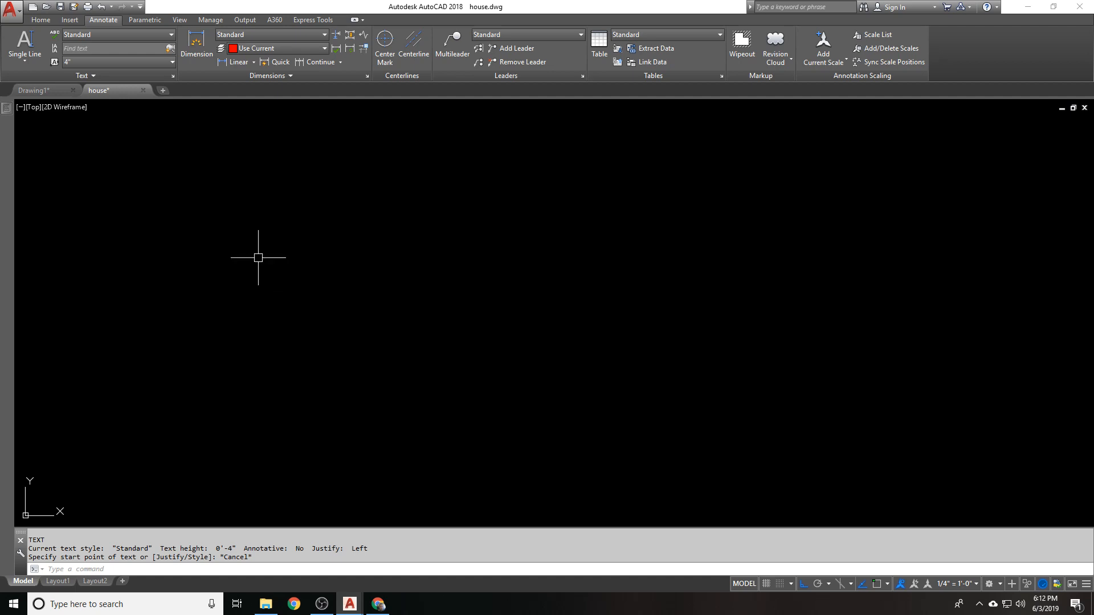
# Start multiline text and define a wide rectangular text box in the middle of the drawing area.
pyautogui.click(31, 48)
pyautogui.click(37, 63)
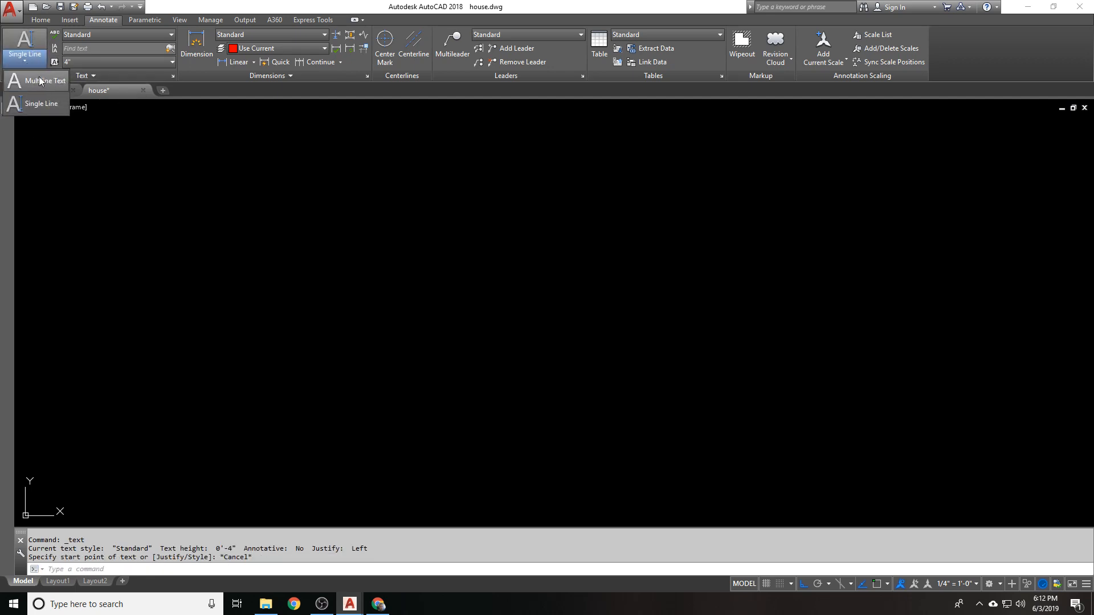
pyautogui.click(39, 78)
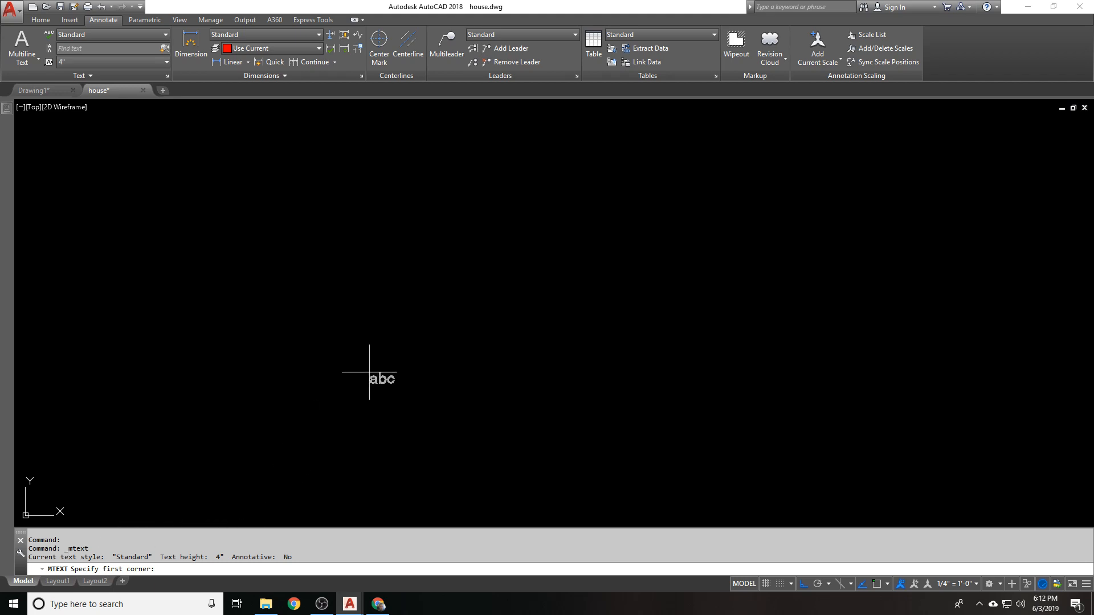
pyautogui.click(298, 226)
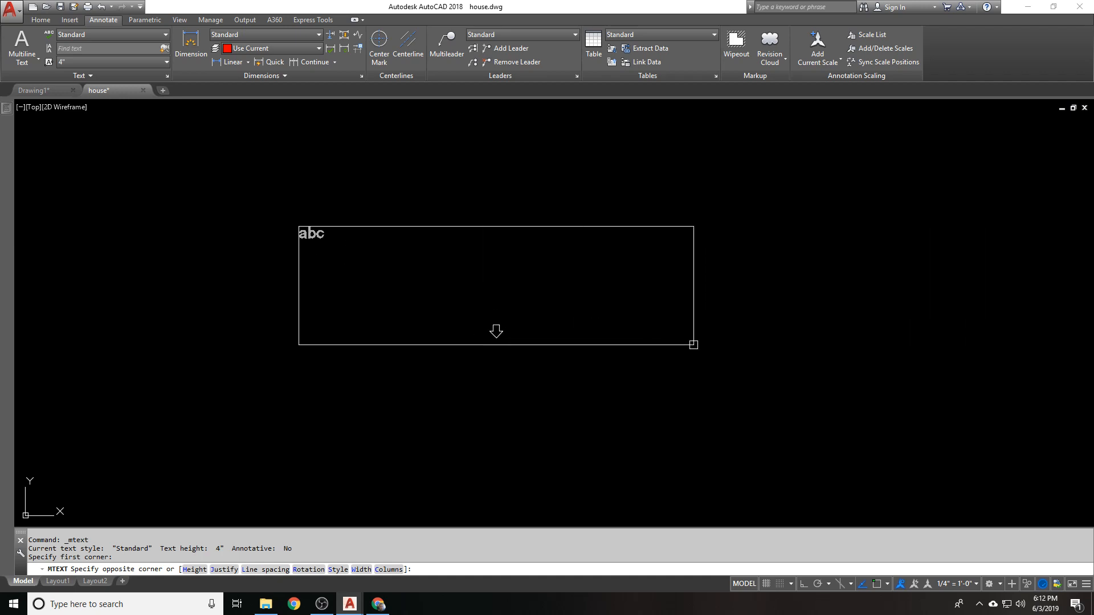
pyautogui.click(726, 358)
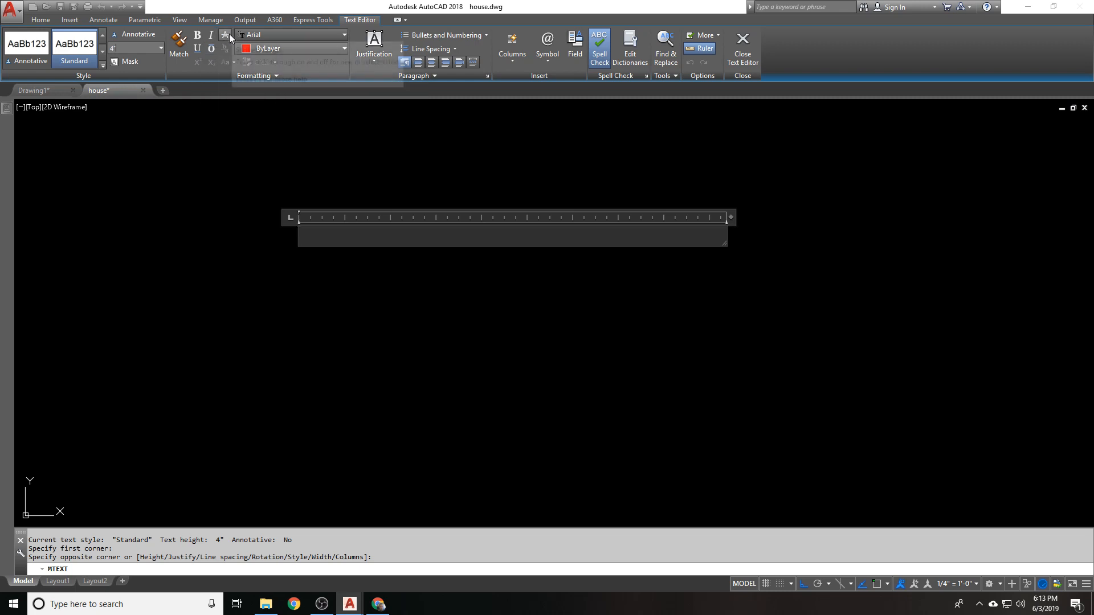
# Browse the available fonts and set the multiline text font to Georgia.
pyautogui.click(320, 34)
pyautogui.click(320, 34)
pyautogui.click(321, 35)
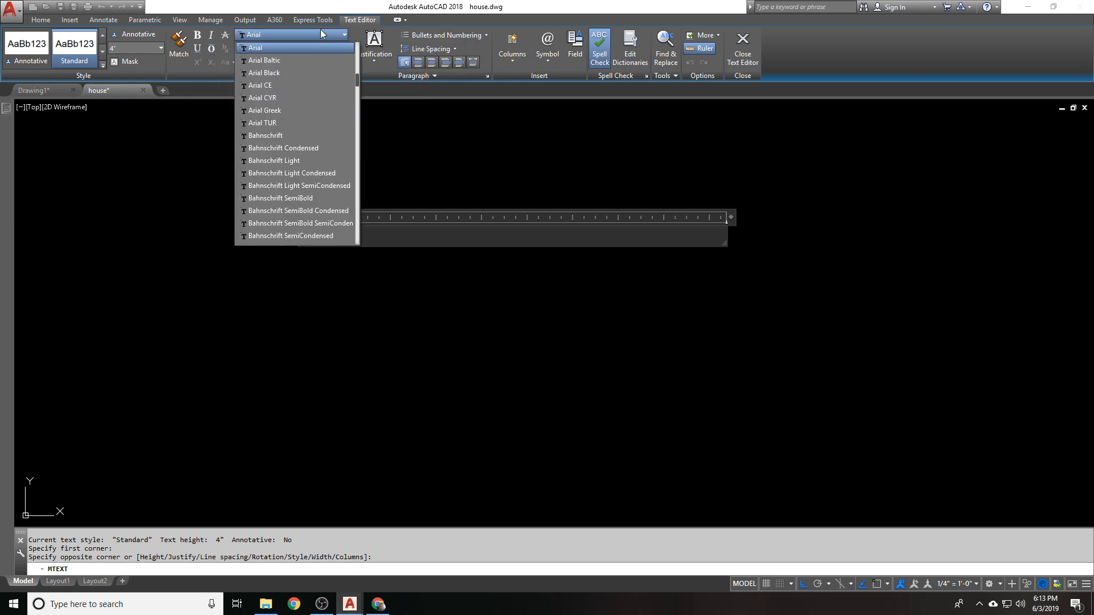
pyautogui.click(321, 34)
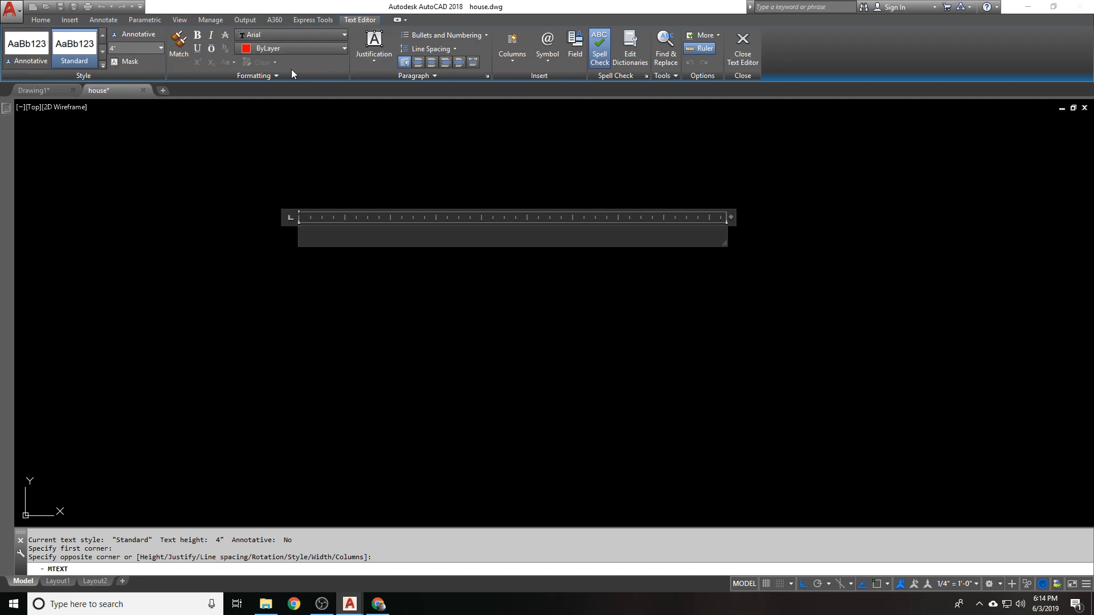
pyautogui.click(311, 35)
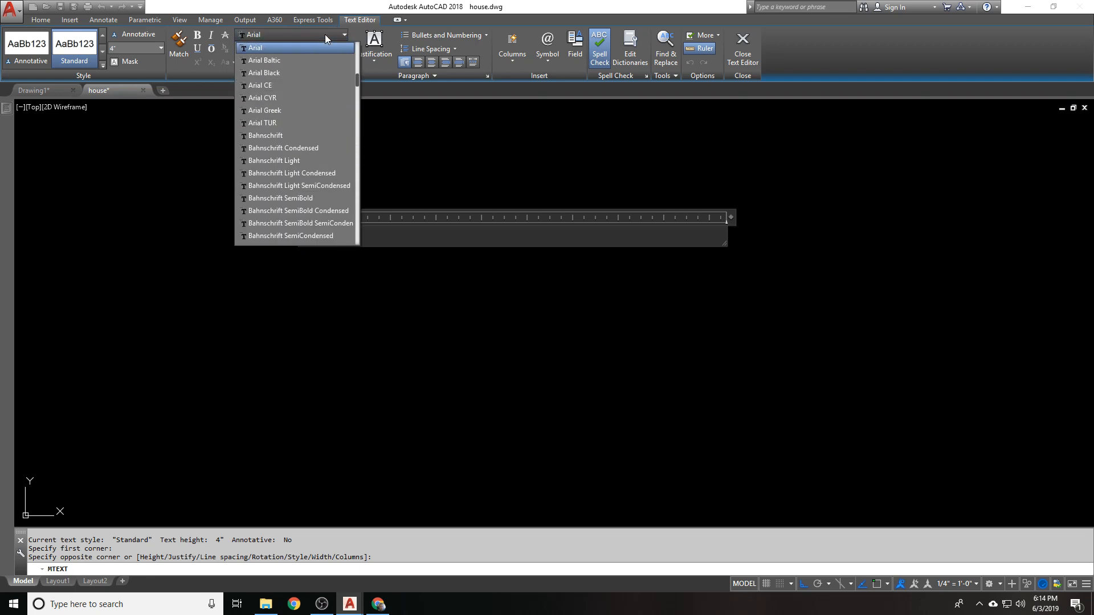
pyautogui.click(325, 34)
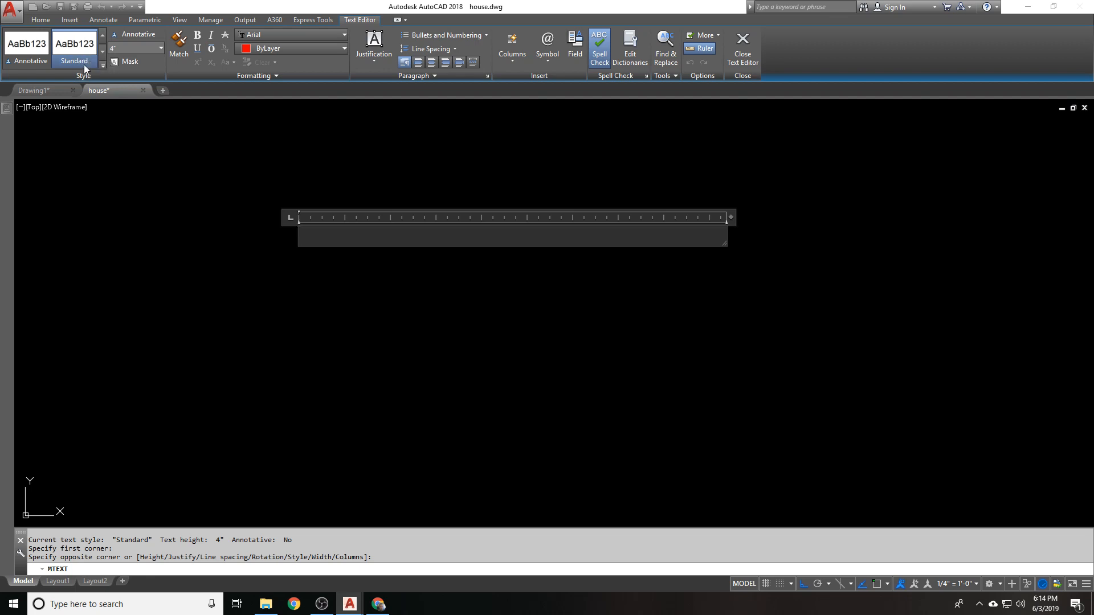
pyautogui.click(286, 35)
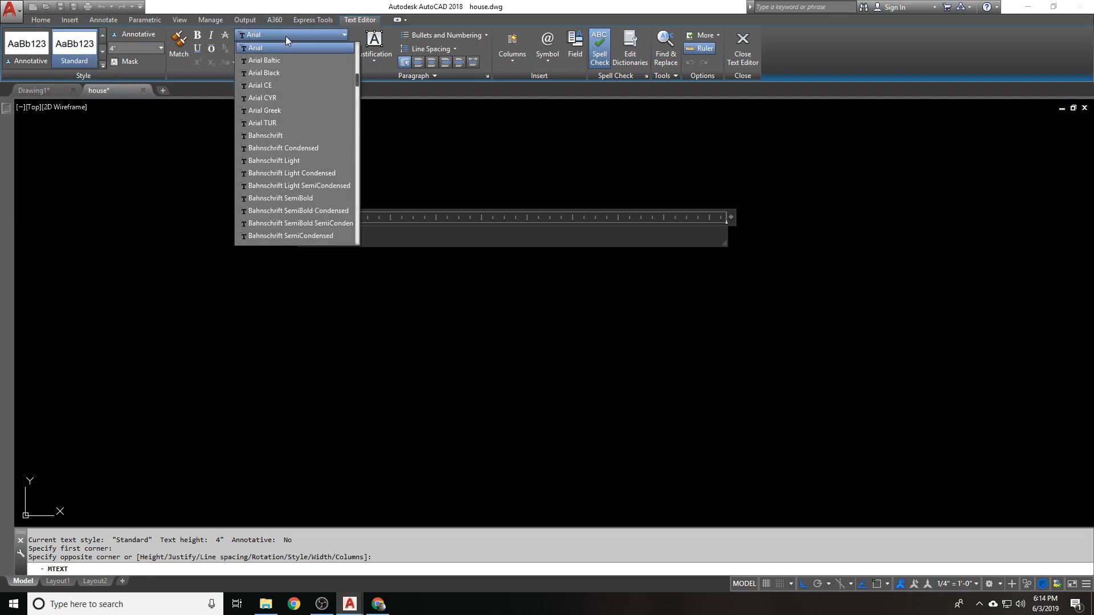
pyautogui.scroll(-5, 282, 163)
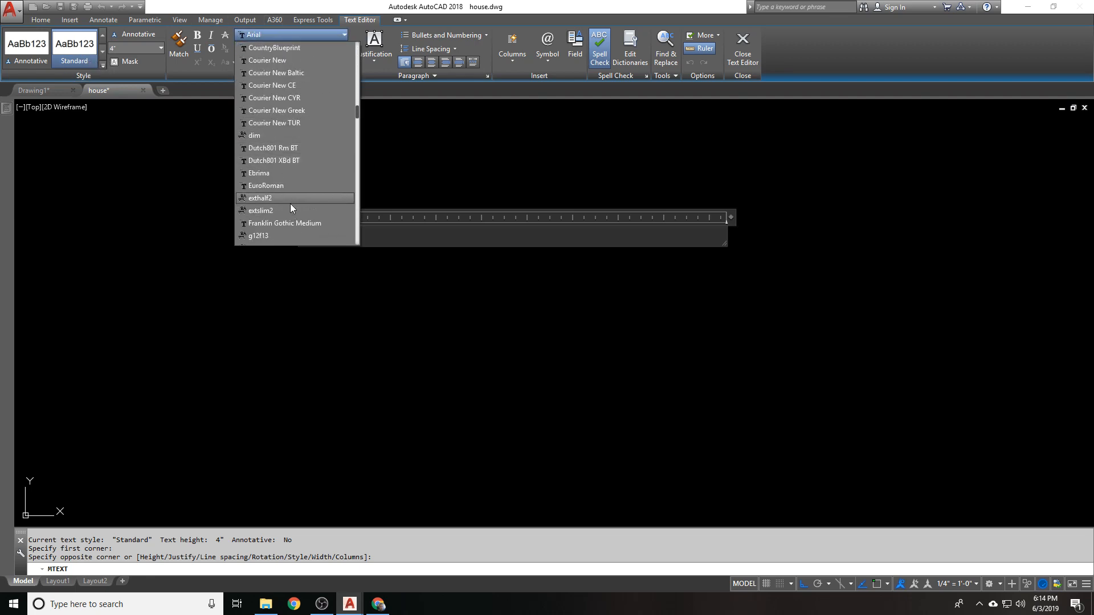
pyautogui.scroll(-6, 289, 203)
pyautogui.click(292, 162)
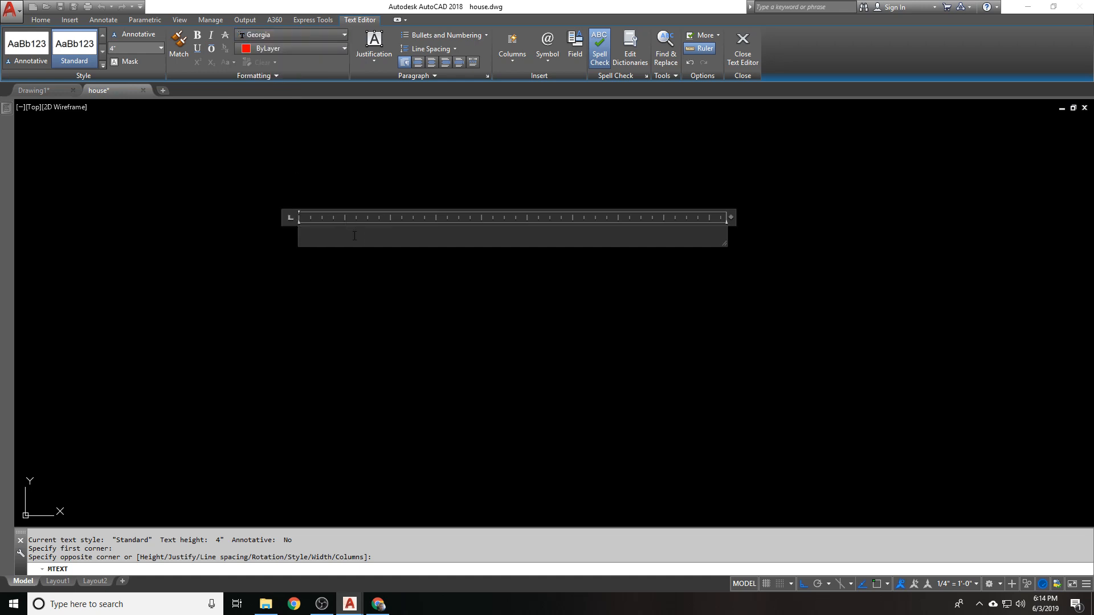
# Enter the sample text FDWSADSF in the text box and delete it again.
pyautogui.write('FDWSADSF')
pyautogui.press('BackSpace')
pyautogui.press('BackSpace')
pyautogui.press('BackSpace')
pyautogui.press('BackSpace')
pyautogui.press('BackSpace')
pyautogui.press('BackSpace')
pyautogui.press('BackSpace')
pyautogui.press('BackSpace')
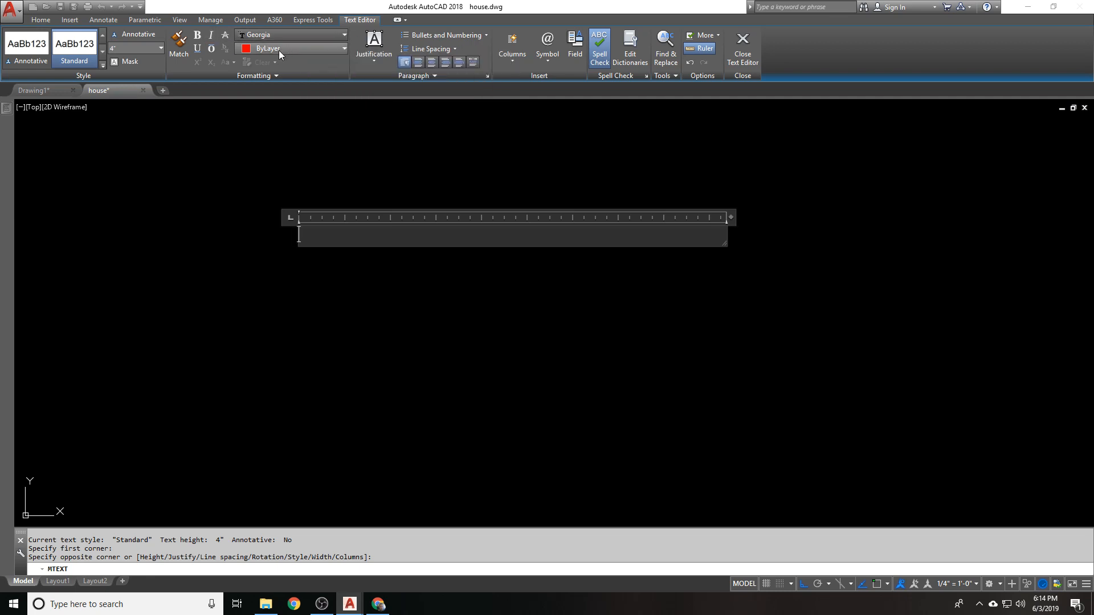
# Examine the color, additional formatting, justification, and bullets and numbering options for the multiline text.
pyautogui.click(312, 48)
pyautogui.click(314, 46)
pyautogui.click(316, 44)
pyautogui.click(317, 41)
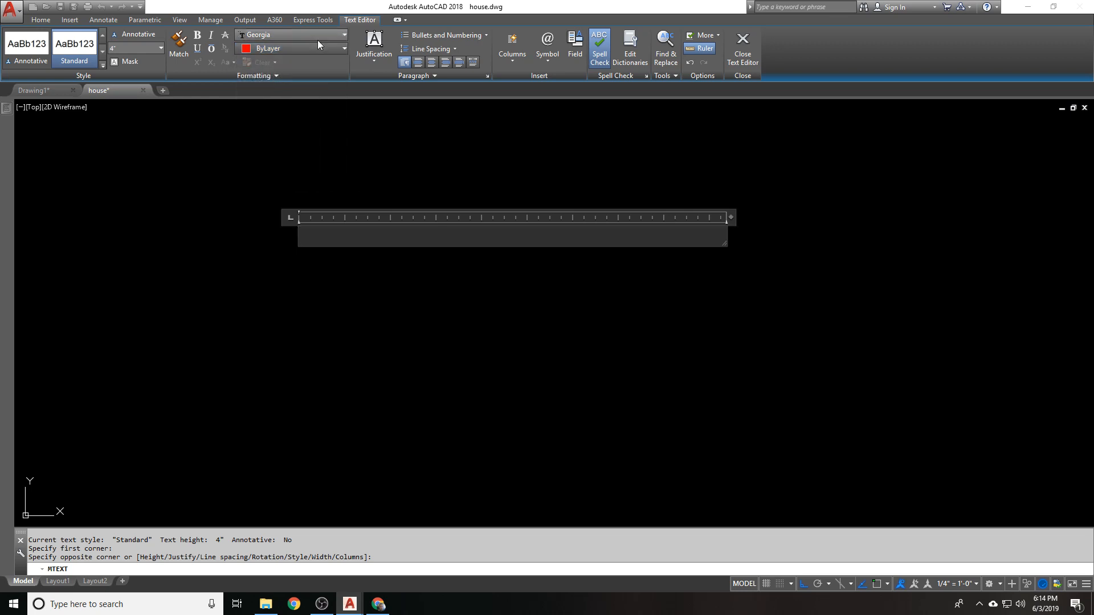
pyautogui.click(285, 77)
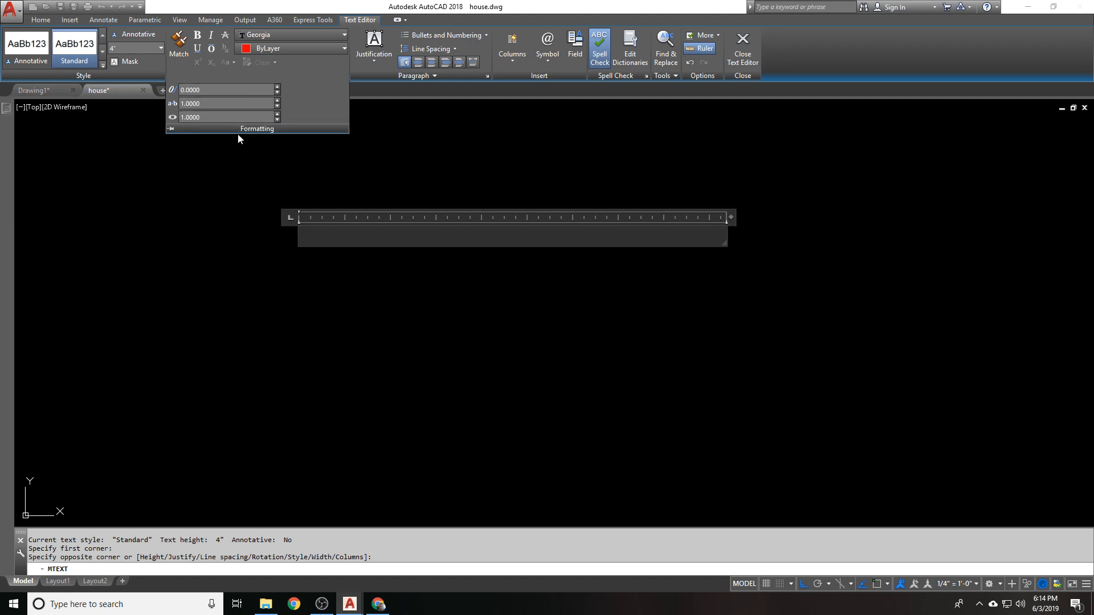
pyautogui.click(379, 62)
pyautogui.click(387, 62)
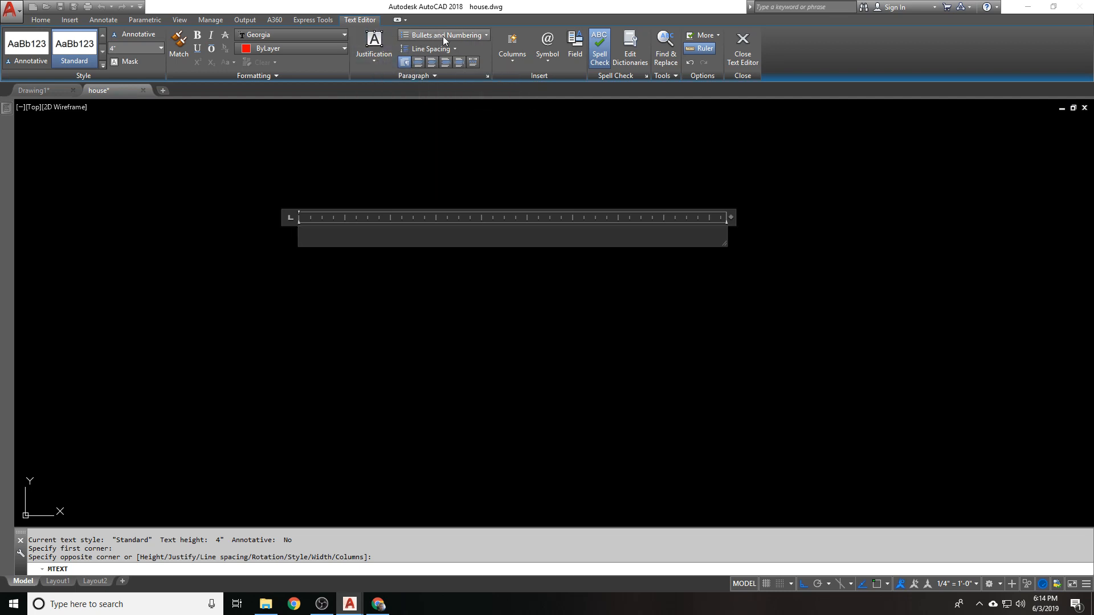
pyautogui.click(476, 33)
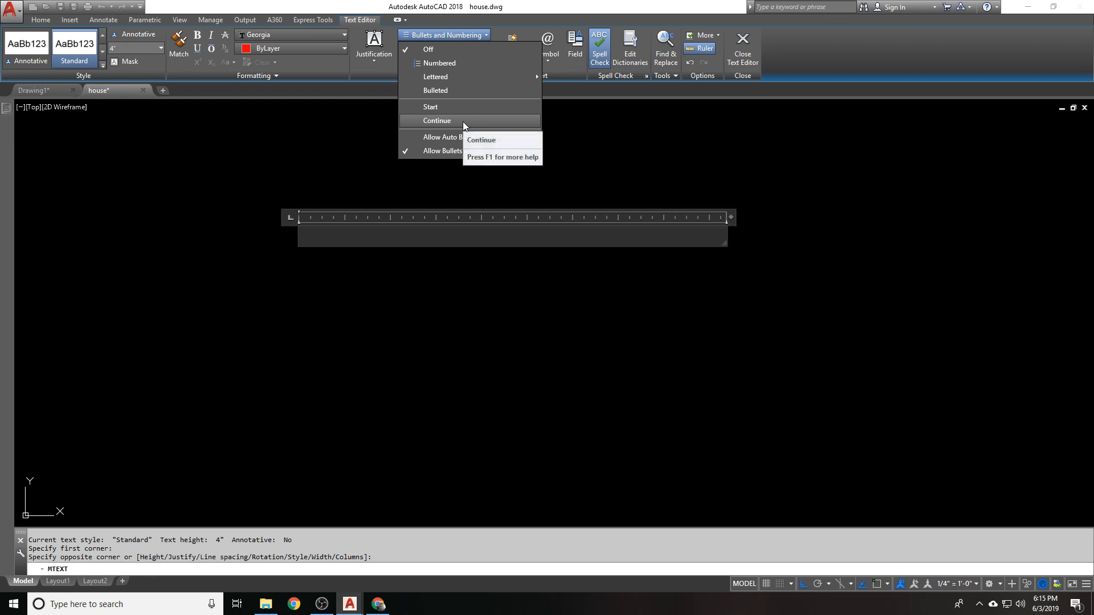
pyautogui.click(477, 135)
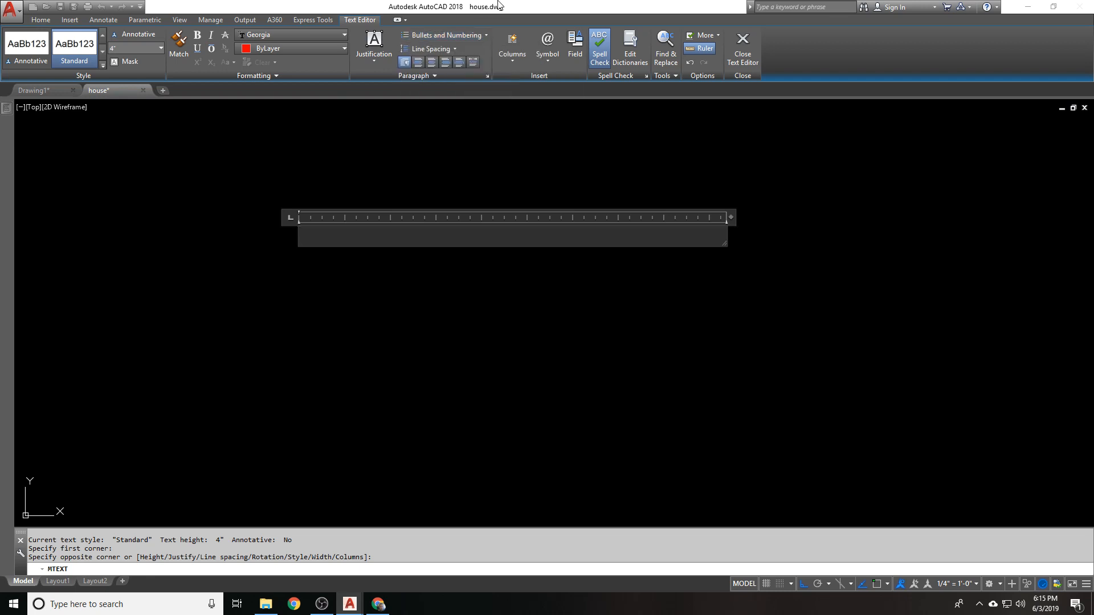
# Try two static columns for the text box and switch it to no columns.
pyautogui.click(513, 58)
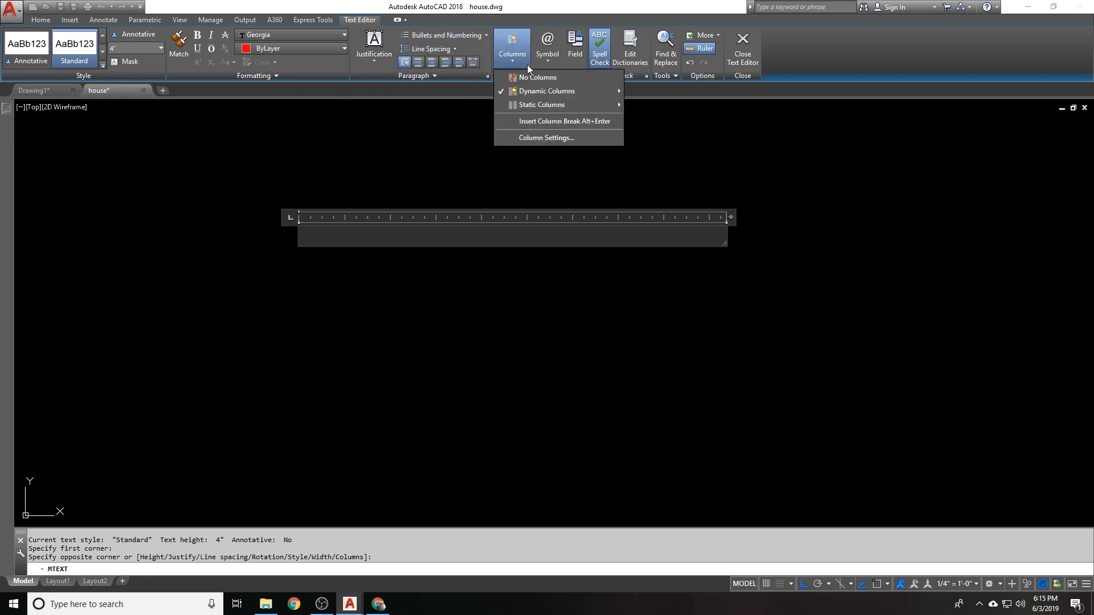
pyautogui.moveTo(535, 89)
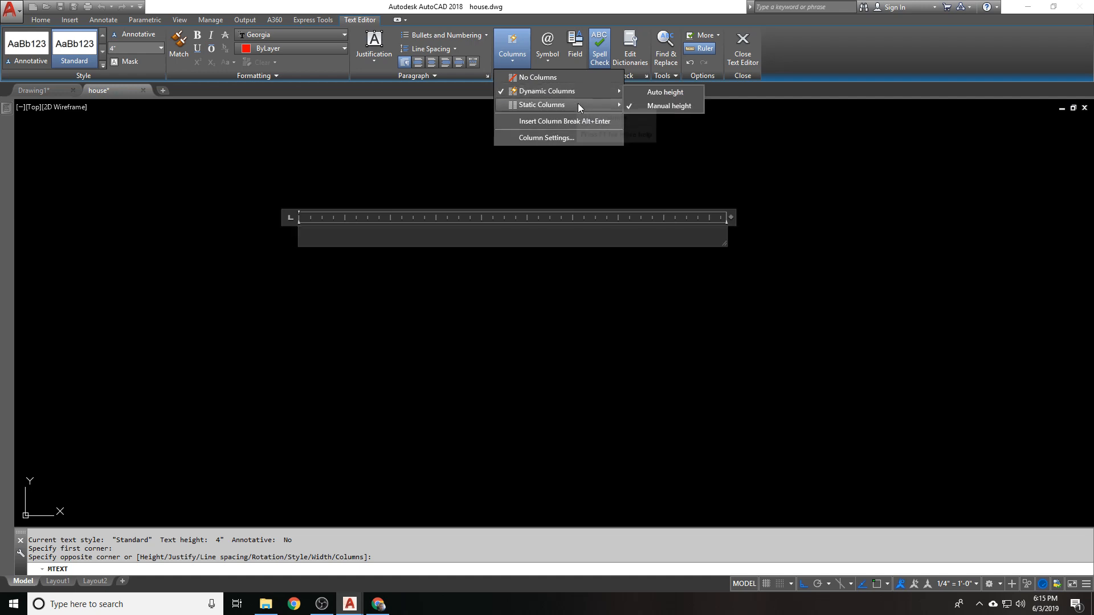
pyautogui.moveTo(577, 104)
pyautogui.click(650, 119)
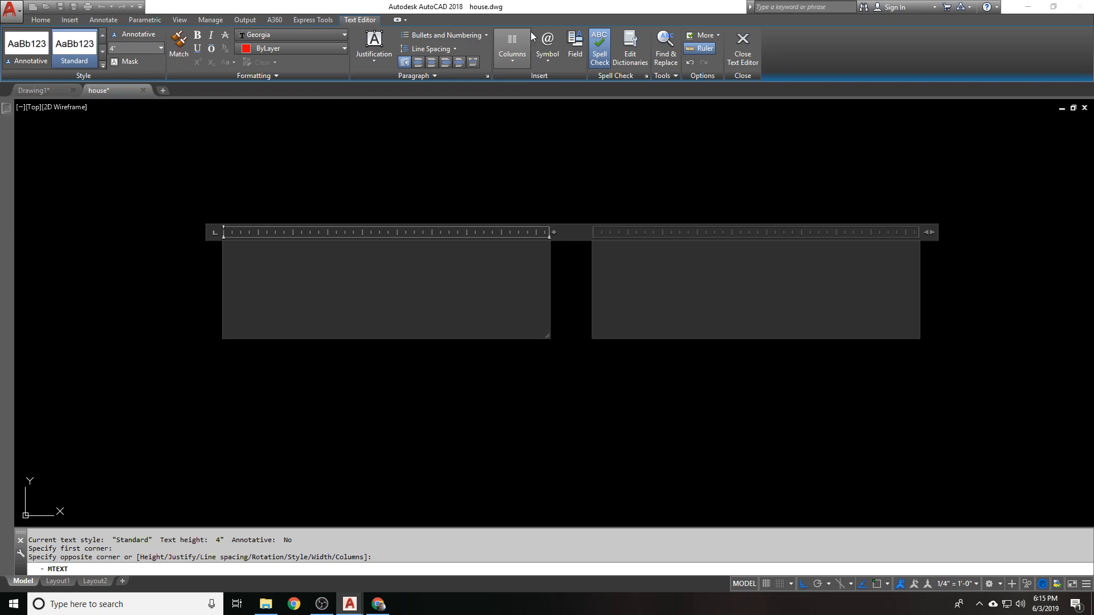
pyautogui.click(511, 64)
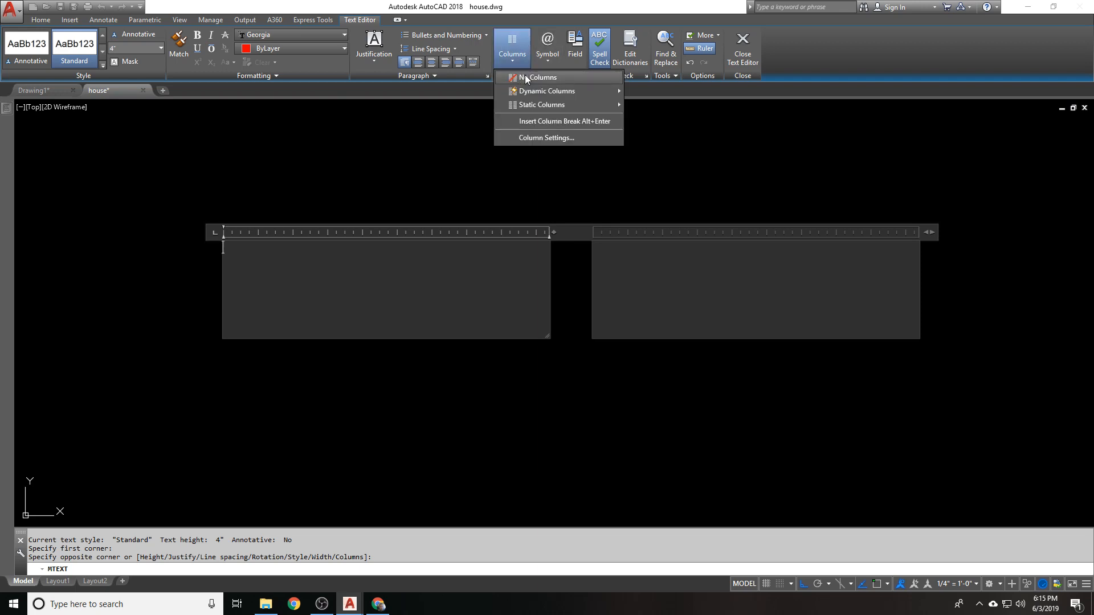
pyautogui.click(527, 78)
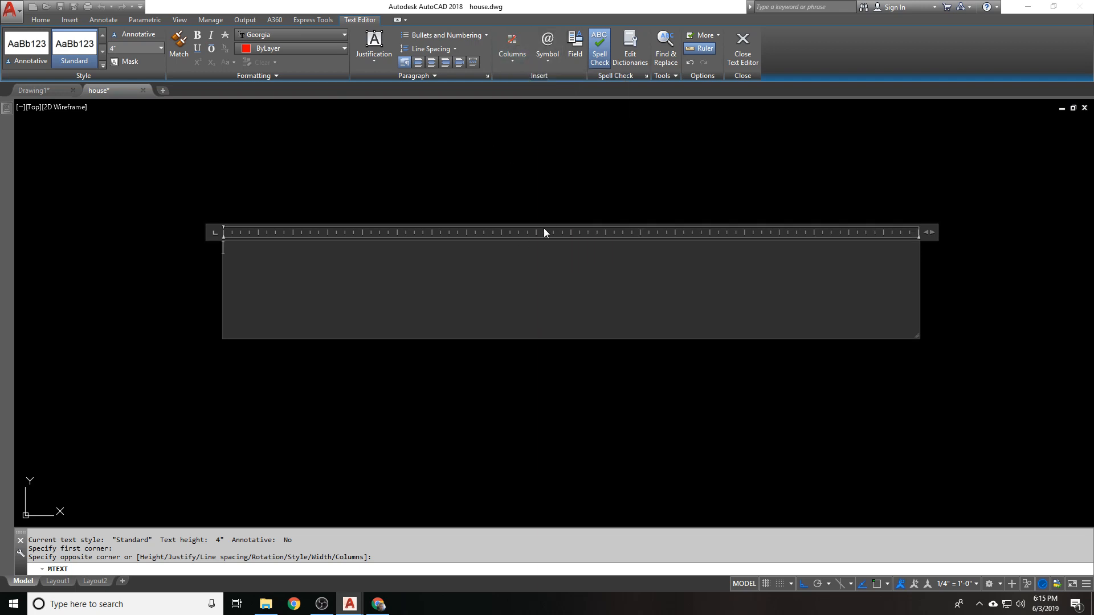
# Switch the text box to dynamic columns with manual height and widen it.
pyautogui.click(512, 51)
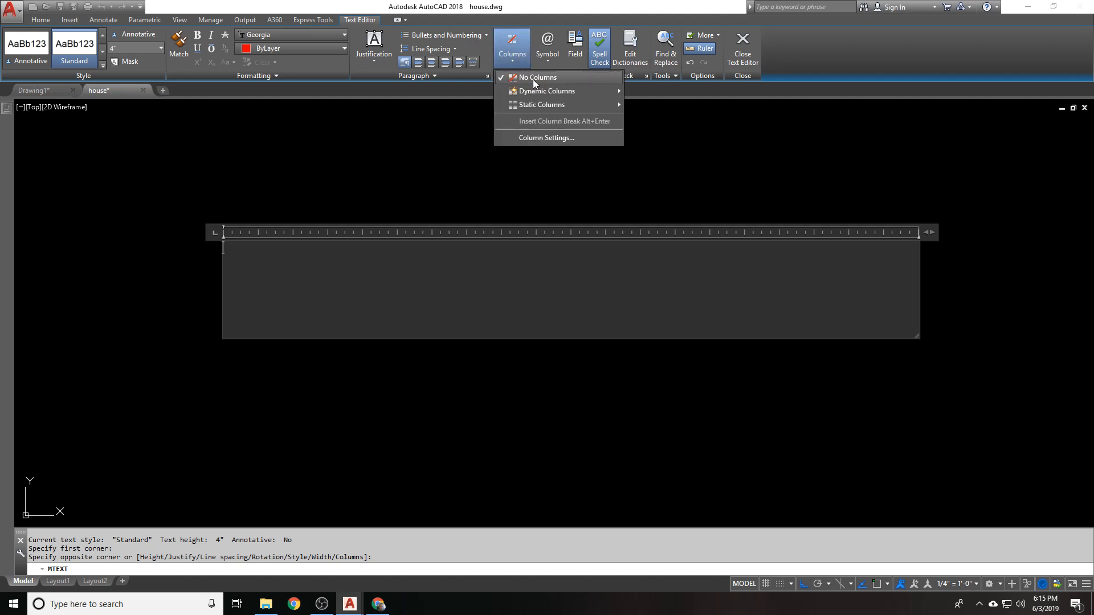
pyautogui.moveTo(537, 93)
pyautogui.click(656, 106)
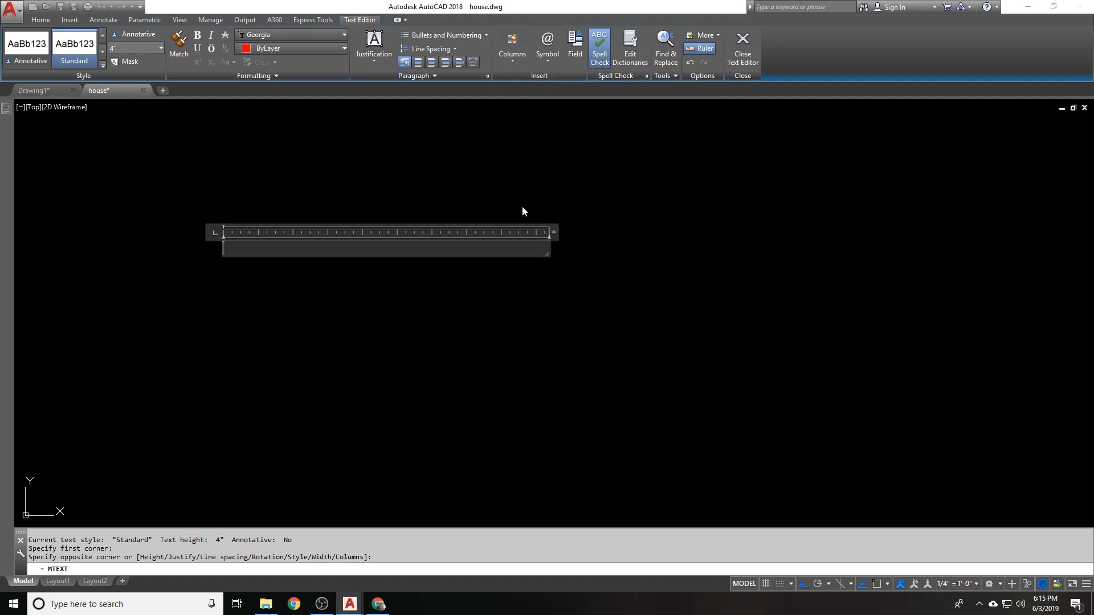
pyautogui.scroll(2, 549, 233)
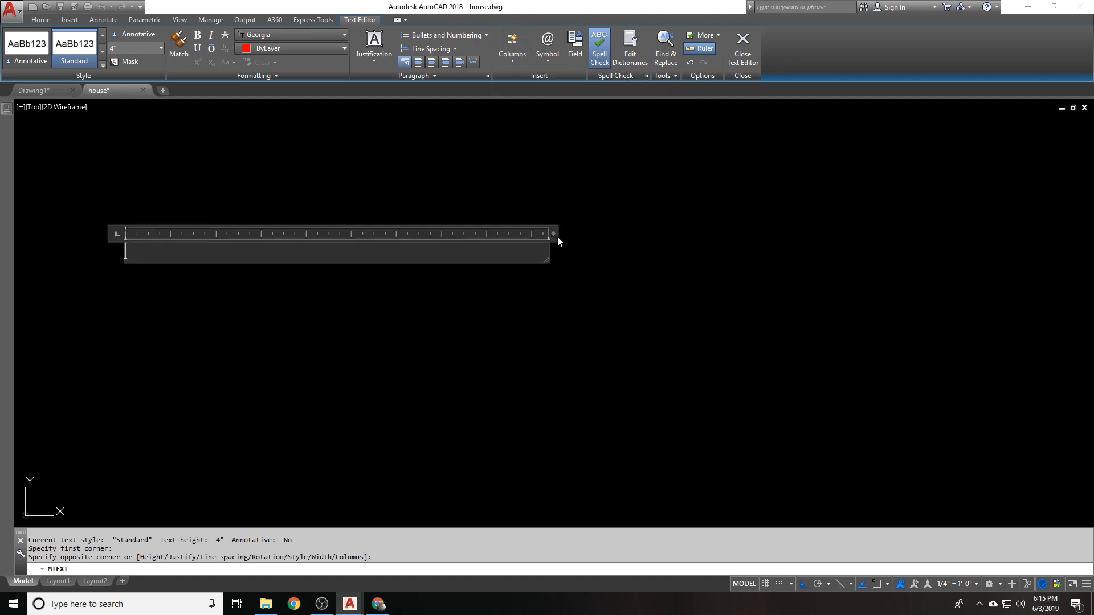
pyautogui.moveTo(557, 237); pyautogui.dragTo(645, 224)
# Set the widened text box to no columns.
pyautogui.scroll(-2, 574, 164)
pyautogui.click(511, 64)
pyautogui.click(518, 72)
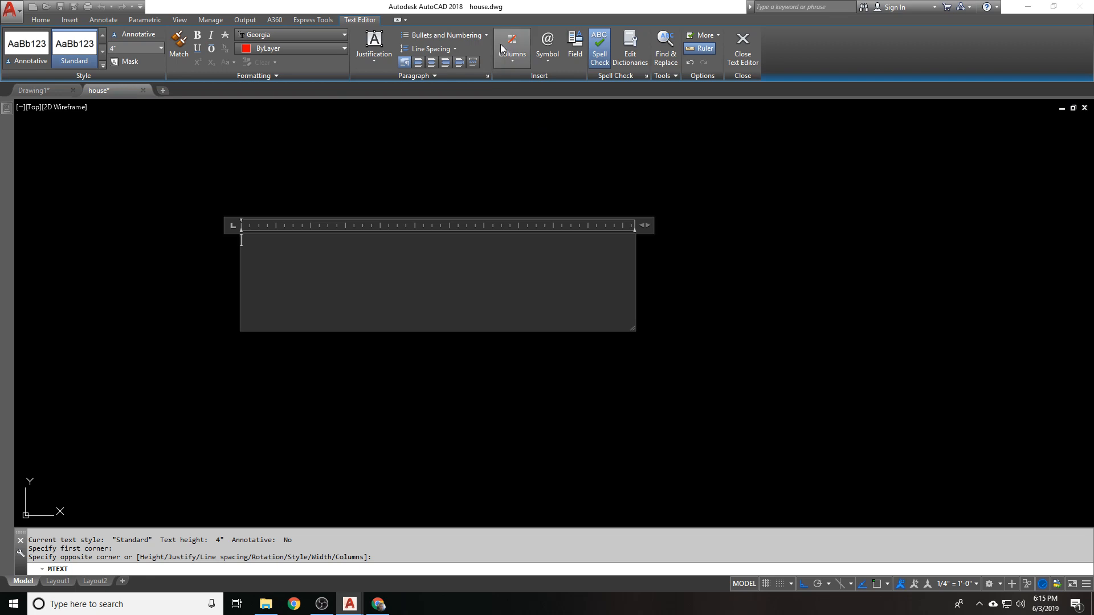
# Insert the plus/minus and diameter symbols in the text box and select both of them.
pyautogui.click(545, 54)
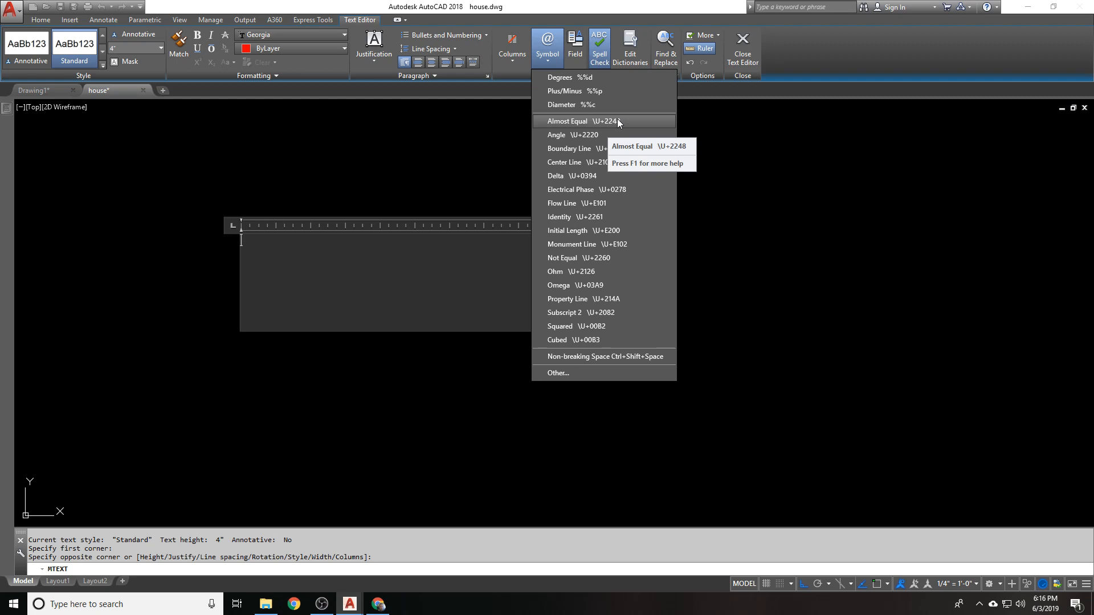
pyautogui.click(613, 90)
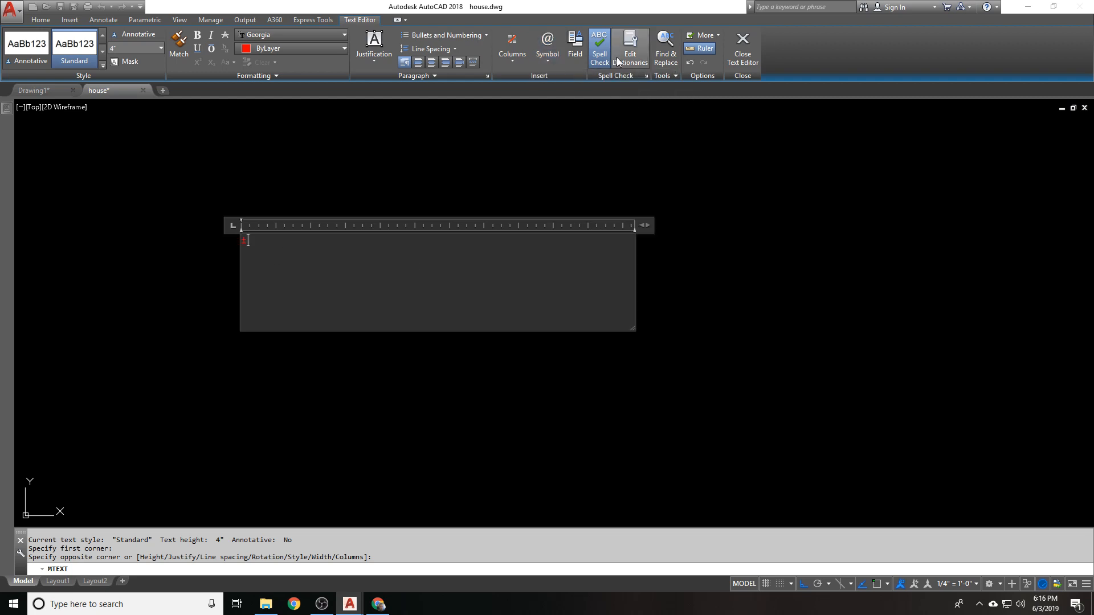
pyautogui.click(549, 61)
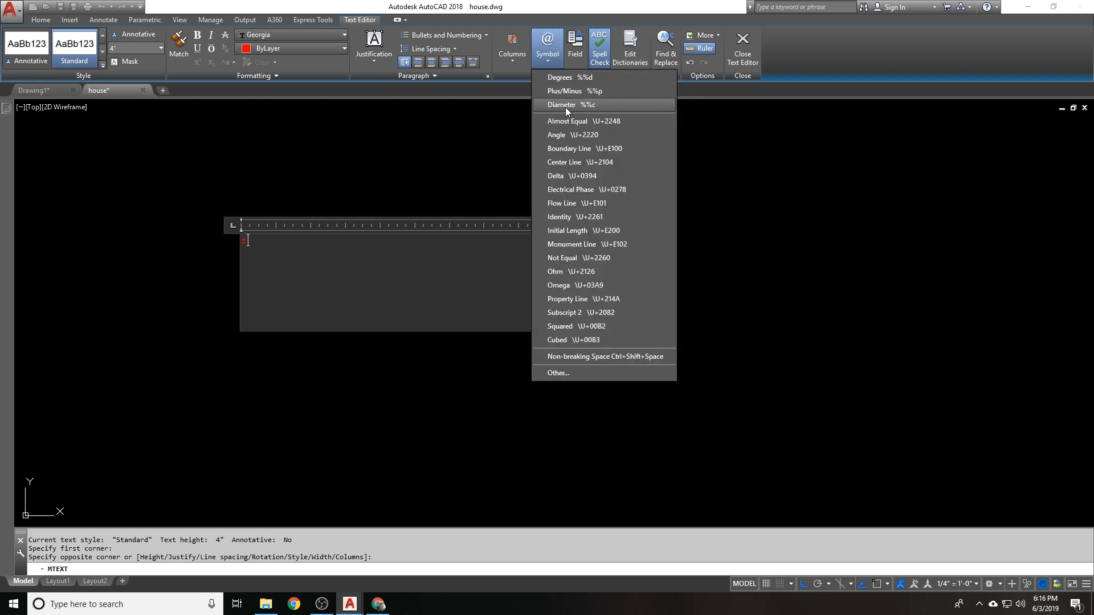
pyautogui.click(566, 106)
pyautogui.click(556, 60)
pyautogui.moveTo(370, 251); pyautogui.dragTo(207, 235)
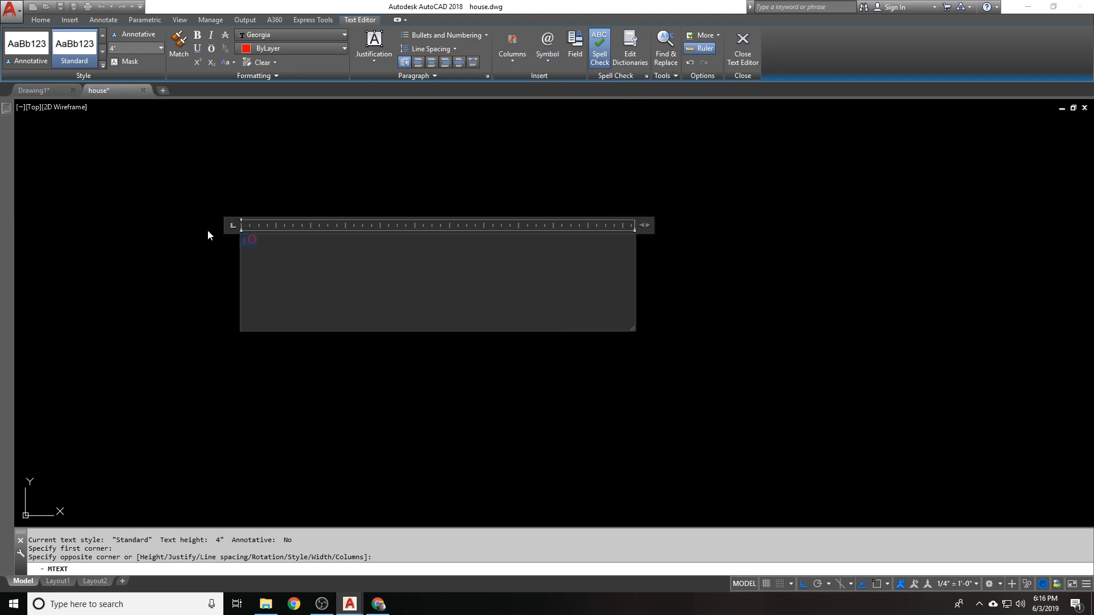
# Replace the selected symbols with a diameter symbol, erase it, and insert the Center Line symbol.
pyautogui.write('%%c')
pyautogui.press('BackSpace')
pyautogui.click(548, 57)
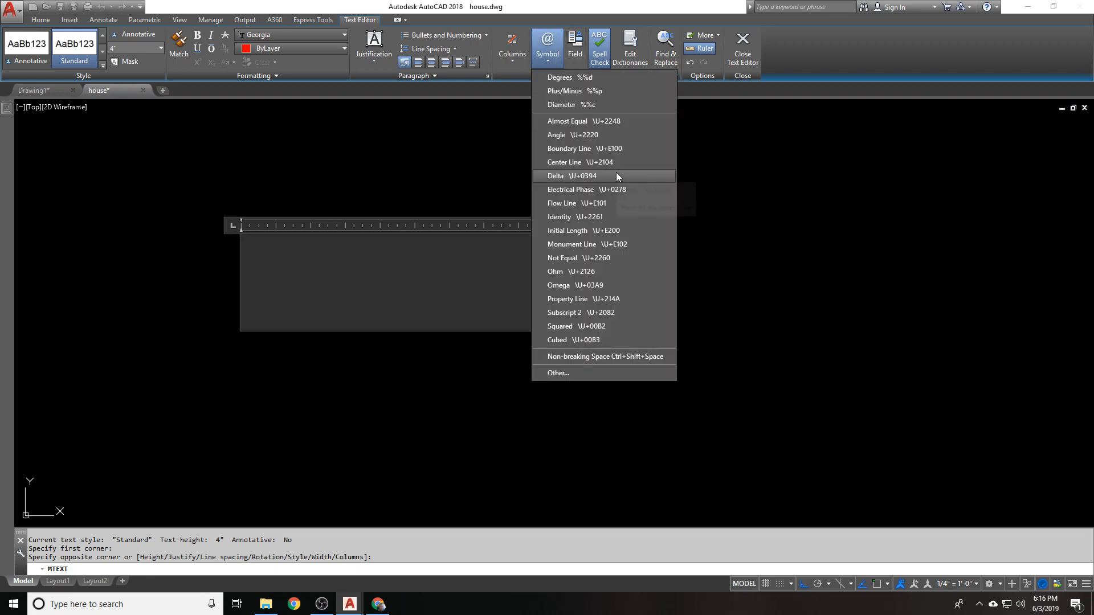
pyautogui.click(613, 161)
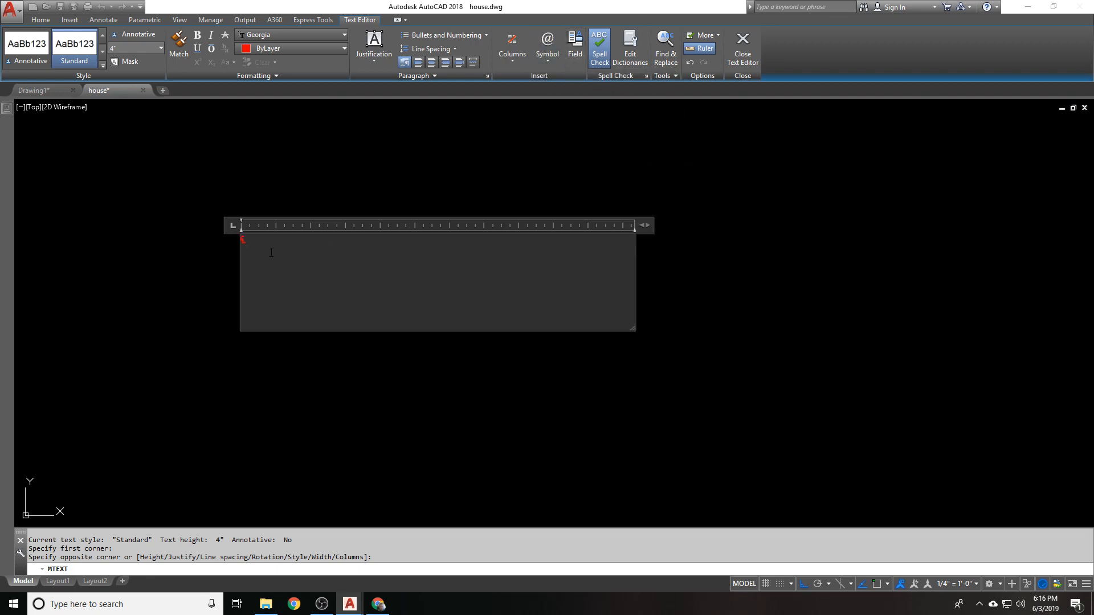
# Select the center line symbol and set the text box's font to romans.
pyautogui.moveTo(249, 241); pyautogui.dragTo(238, 240)
pyautogui.click(332, 36)
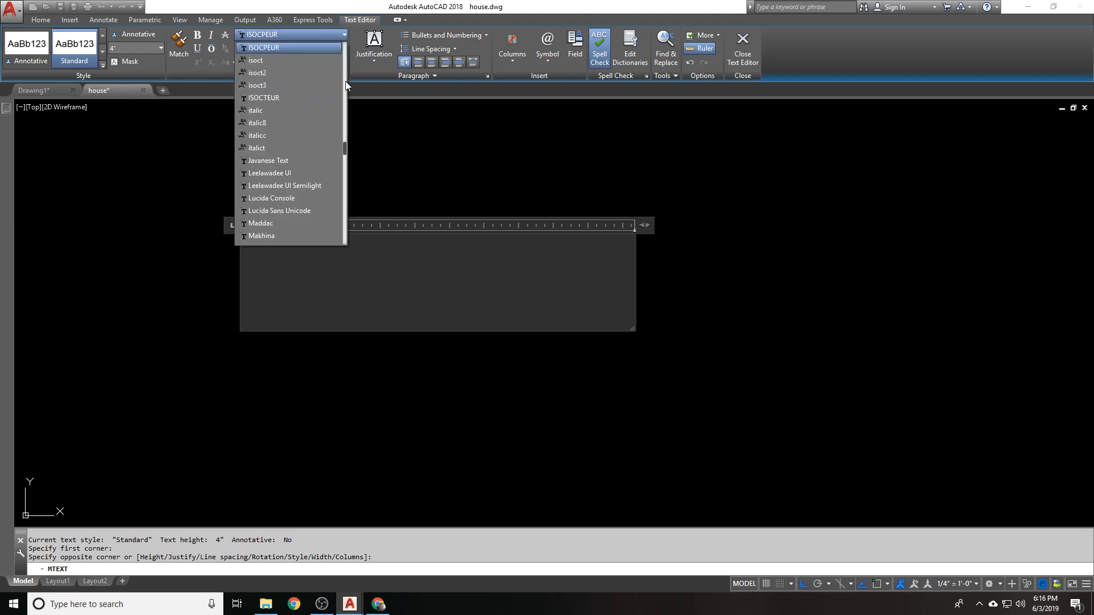
pyautogui.scroll(-10, 286, 160)
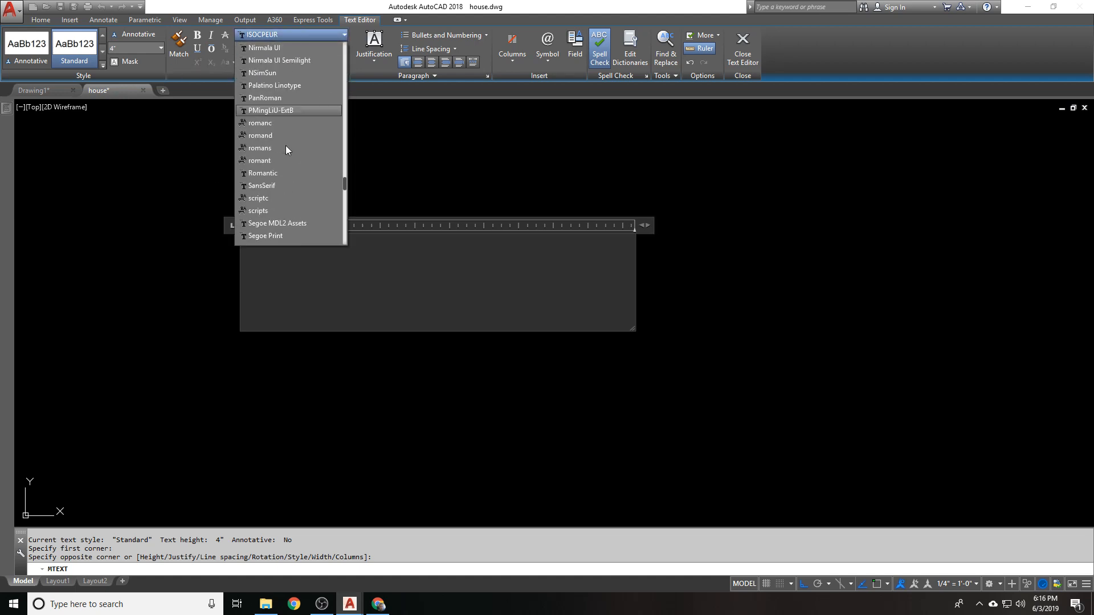
pyautogui.click(286, 149)
# Try entering a Unicode symbol code as text, erase it, and insert the Center Line symbol.
pyautogui.click(547, 46)
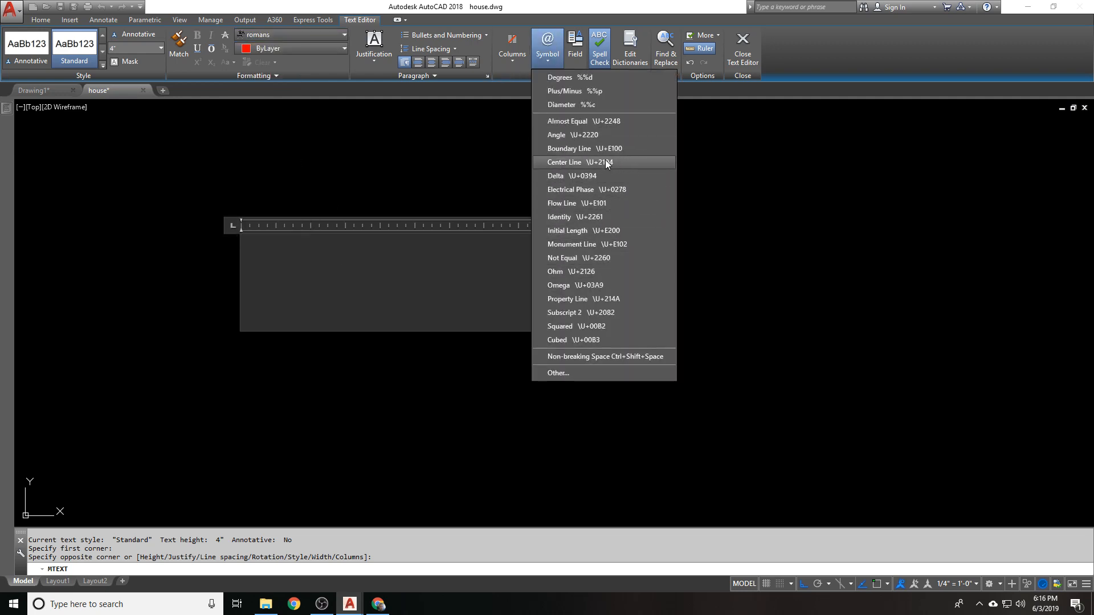
pyautogui.click(405, 269)
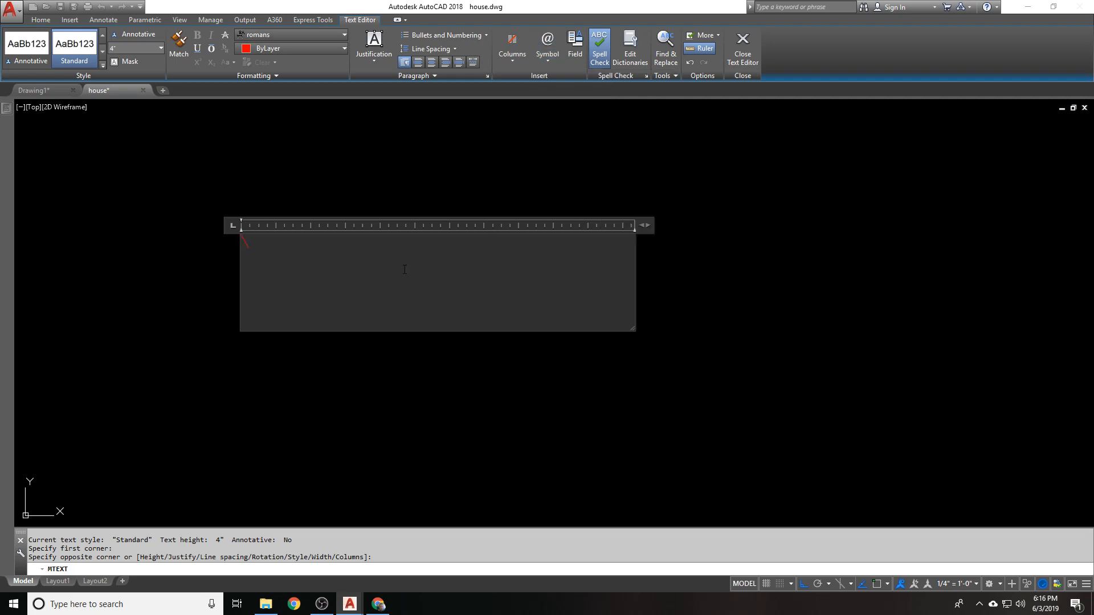
pyautogui.write('\\U+21')
pyautogui.press('BackSpace')
pyautogui.click(548, 57)
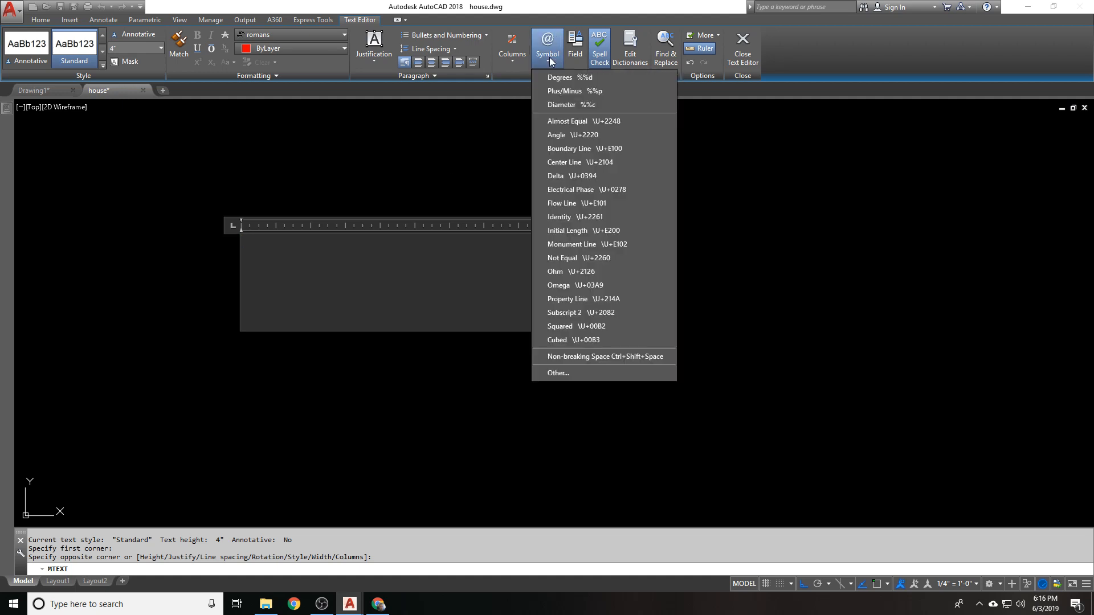
pyautogui.click(593, 162)
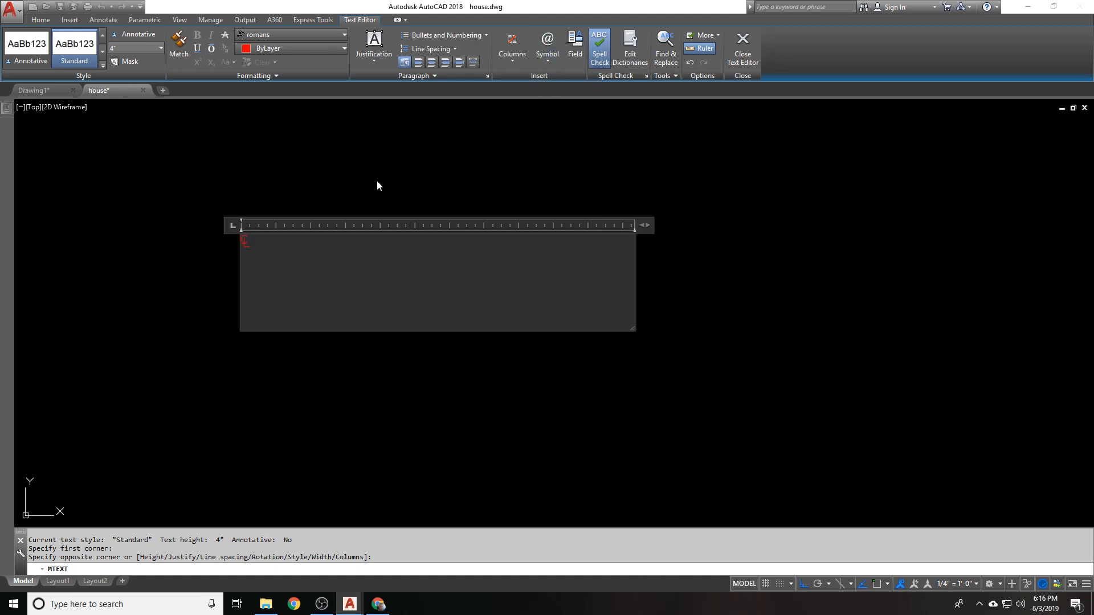
# Try the Delta and Flow Line symbols in the text box.
pyautogui.click(544, 67)
pyautogui.click(576, 174)
pyautogui.click(547, 56)
pyautogui.click(586, 201)
# Examine the field names and formats available for insertion, and close the Field dialog without inserting anything.
pyautogui.click(572, 63)
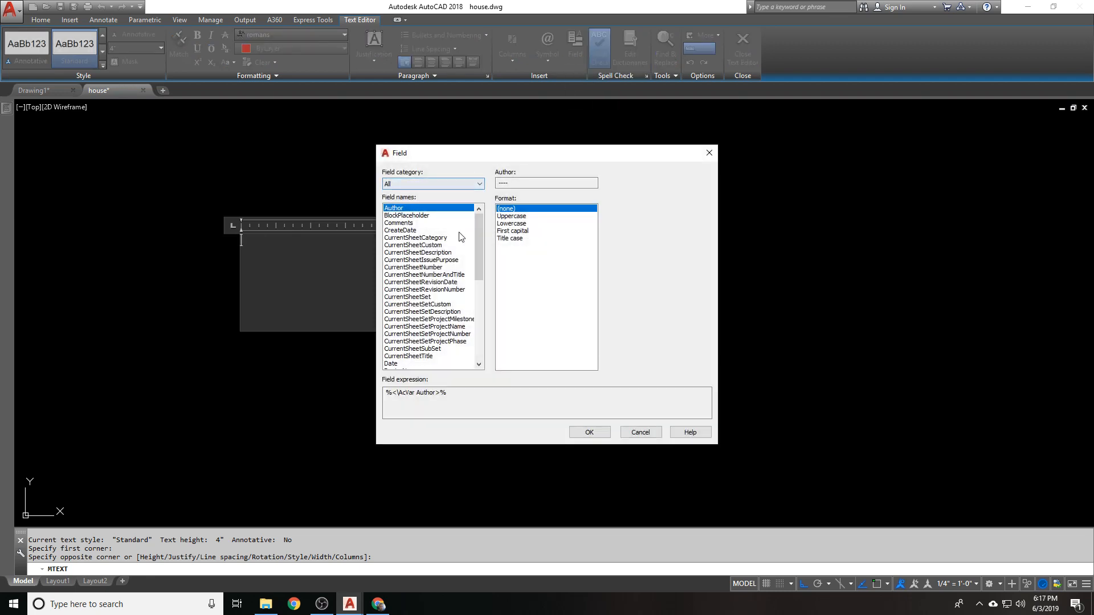
pyautogui.scroll(-5, 472, 278)
pyautogui.scroll(5, 472, 278)
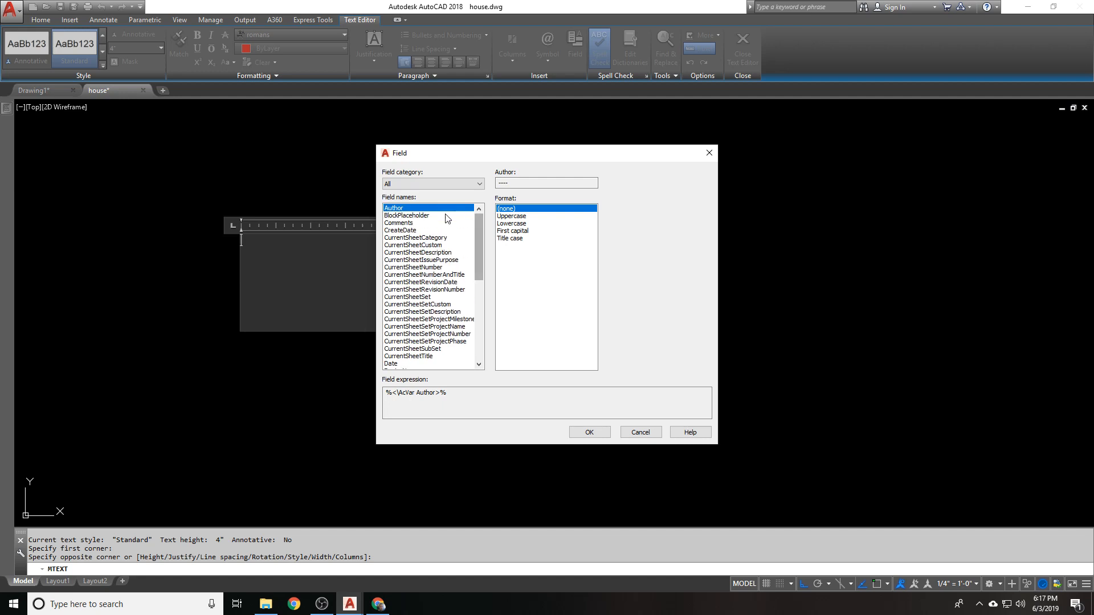
pyautogui.click(444, 216)
pyautogui.moveTo(441, 227)
pyautogui.mouseDown()
pyautogui.moveTo(436, 335)
pyautogui.moveTo(447, 215)
pyautogui.mouseUp()
pyautogui.click(640, 432)
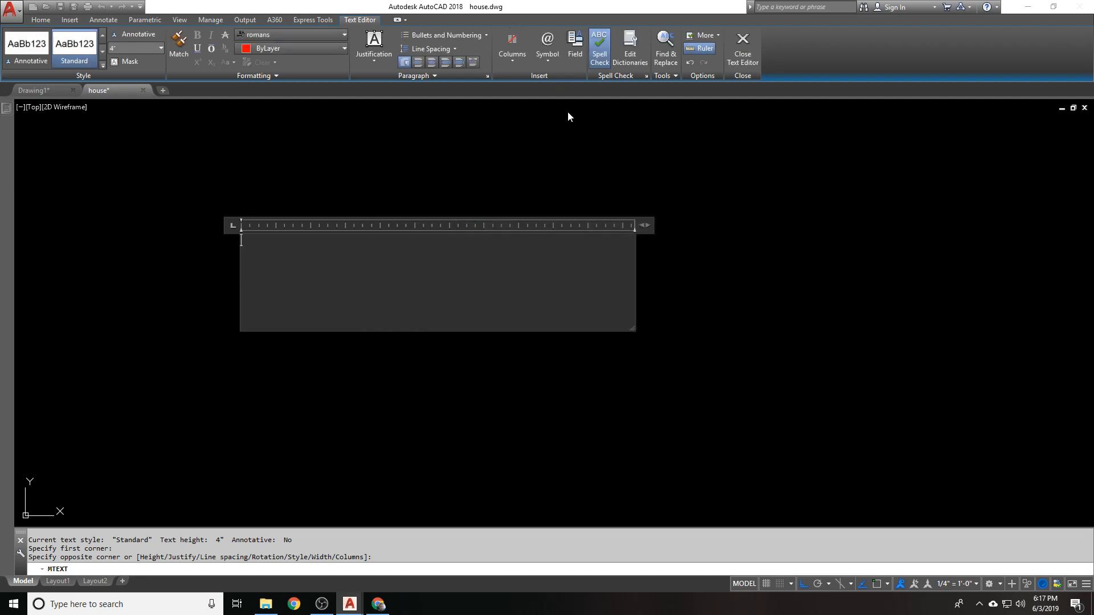
pyautogui.hotkey('ctrl', 'f')
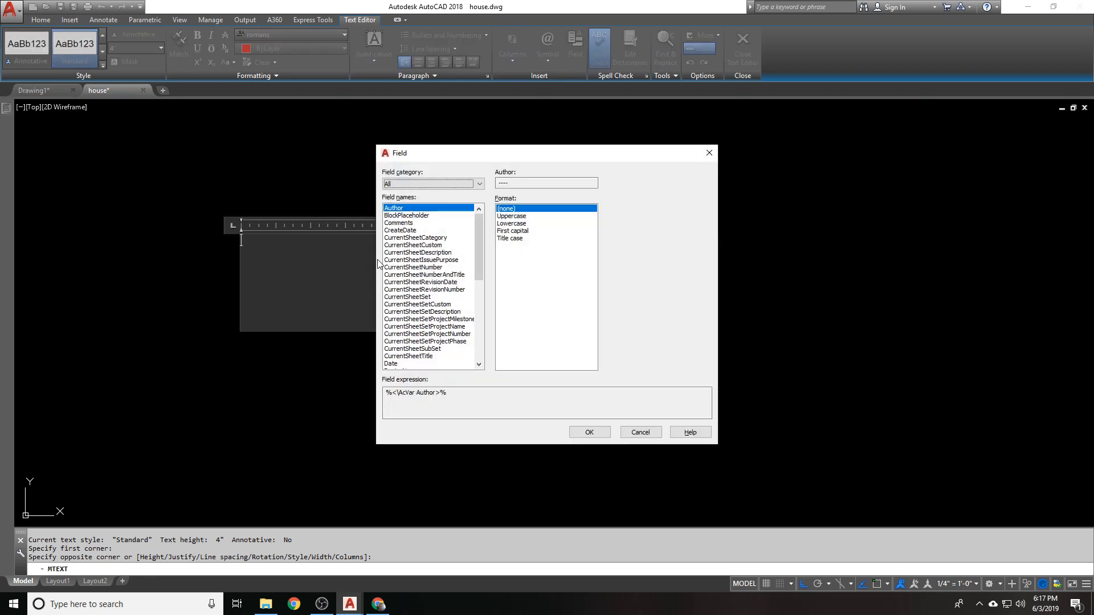
pyautogui.press('Escape')
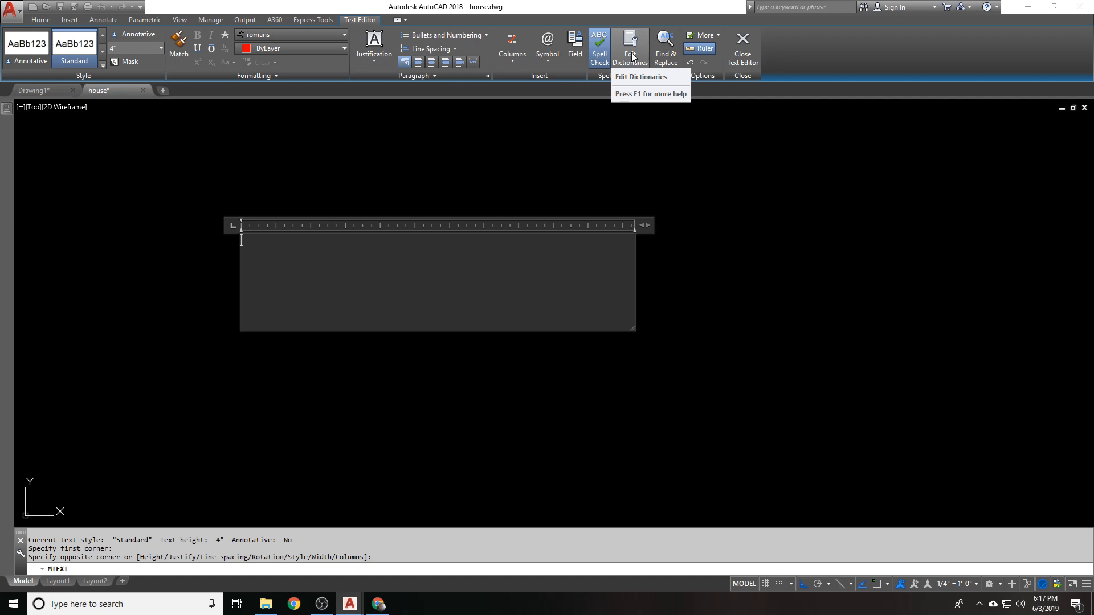
# Look over the Find and Replace options for the text box and close the dialog.
pyautogui.click(666, 57)
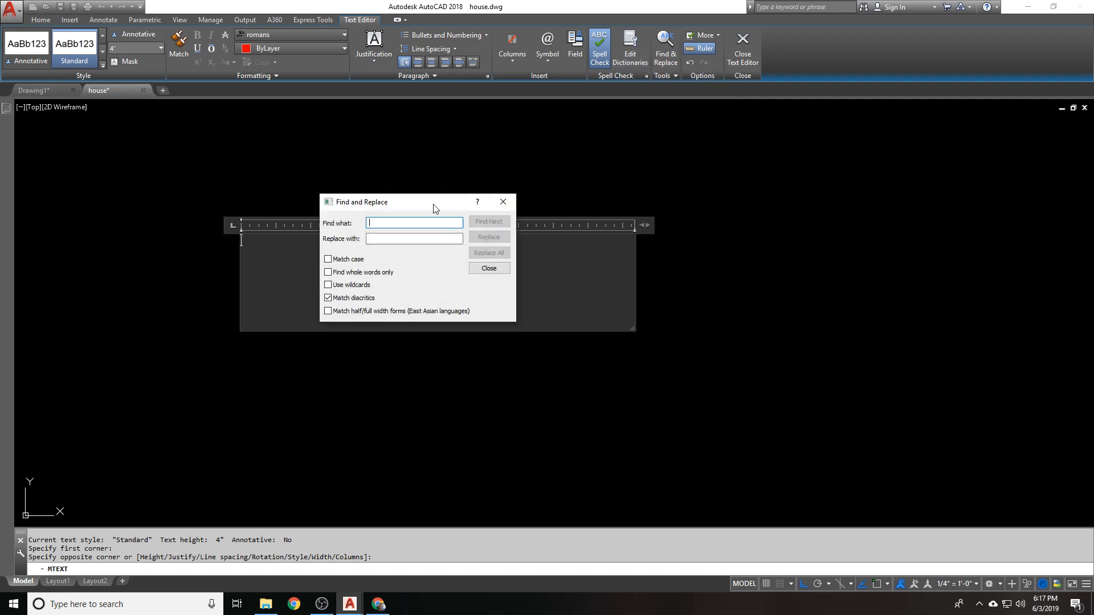
pyautogui.press('Tab')
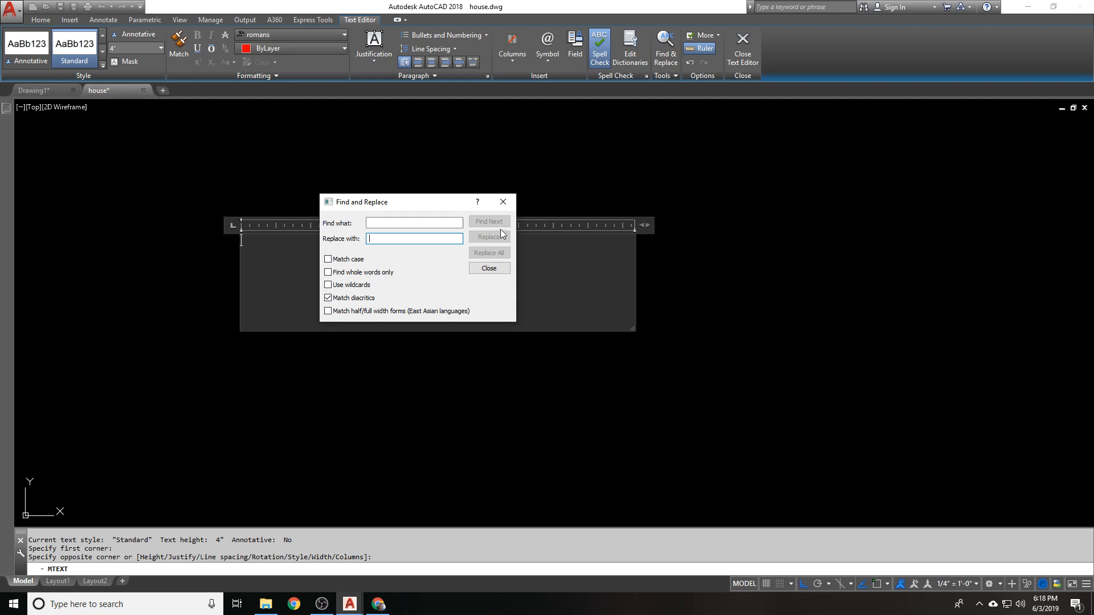
pyautogui.click(503, 204)
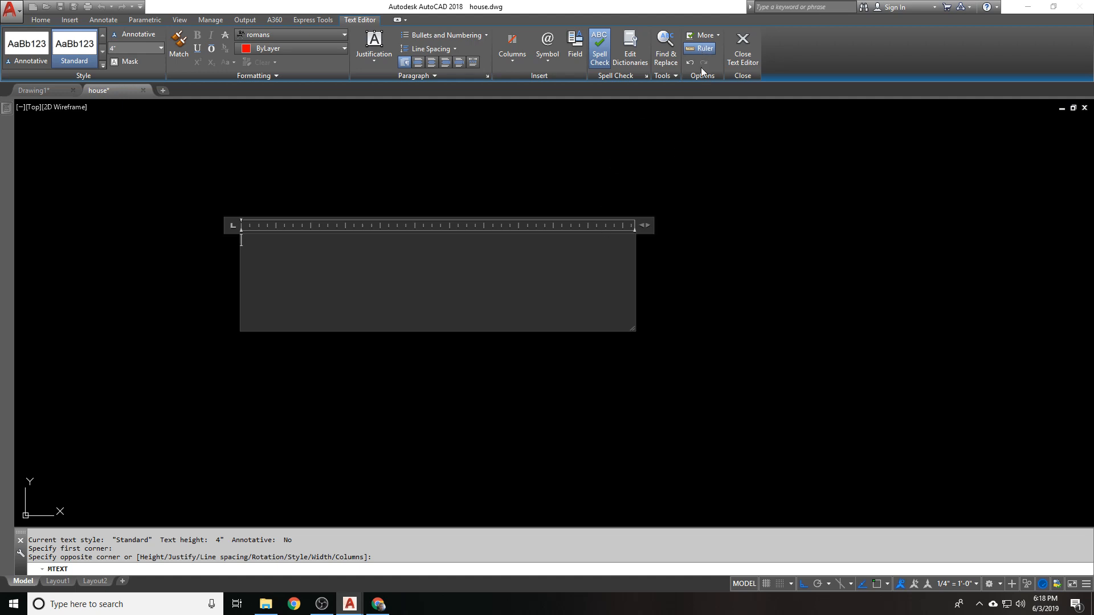
# Toggle the text box's ruler and close the empty text box.
pyautogui.click(700, 49)
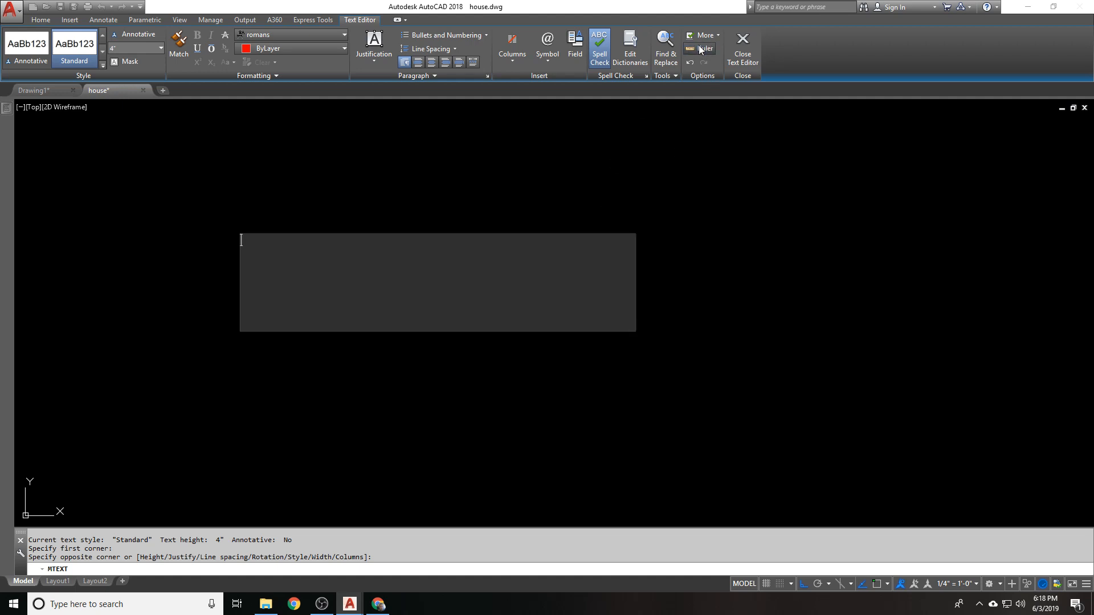
pyautogui.click(623, 164)
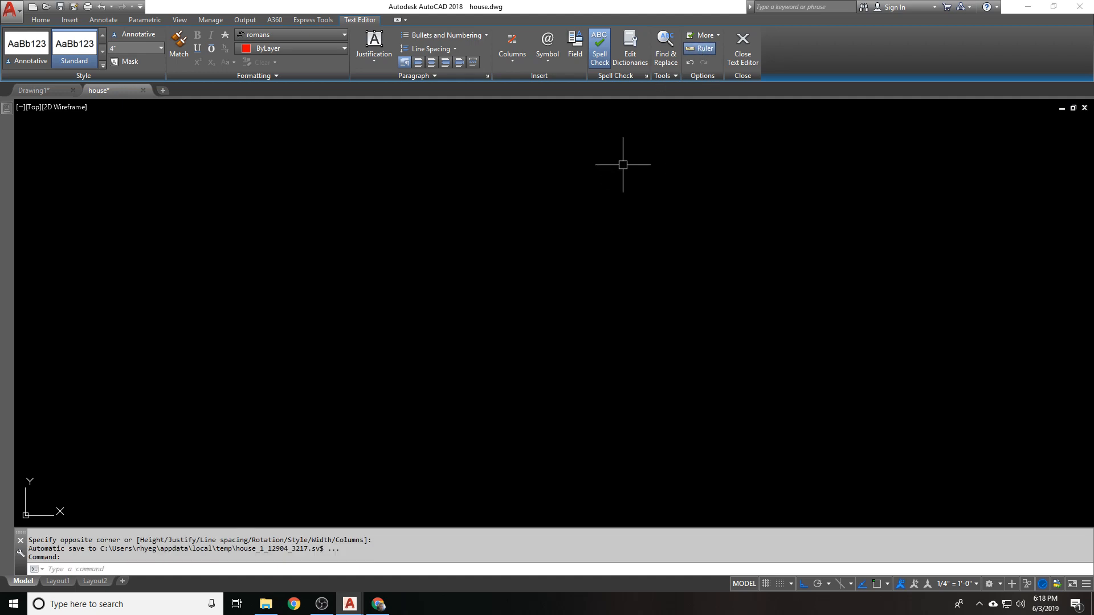
# Draw another multiline text box, look at the additional editor options, and close the text editor.
pyautogui.press('Return')
pyautogui.click(363, 193)
pyautogui.click(684, 322)
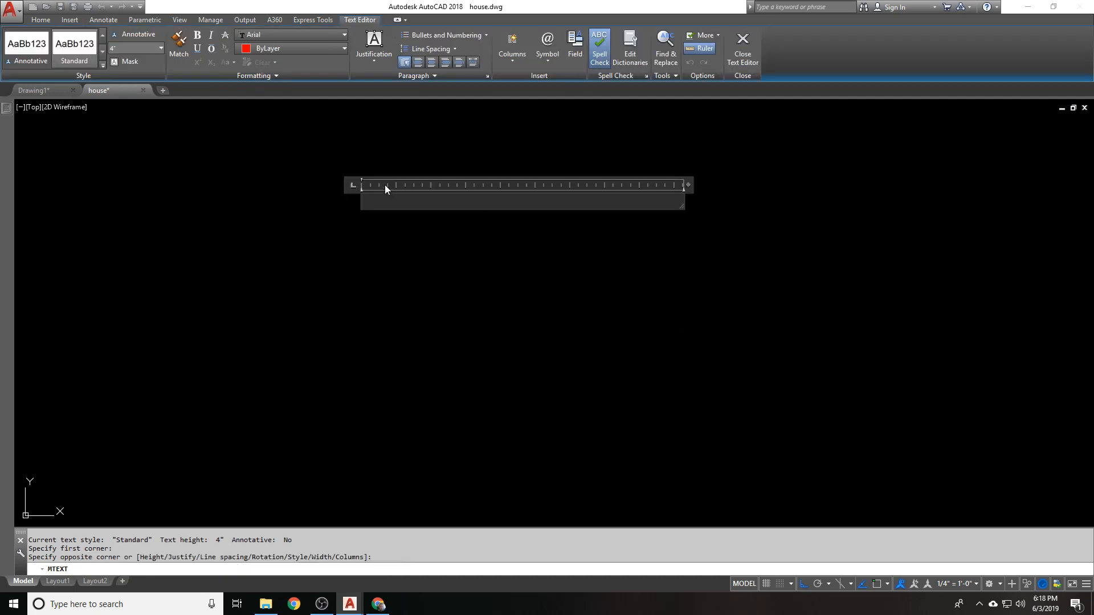
pyautogui.click(708, 35)
pyautogui.click(657, 2)
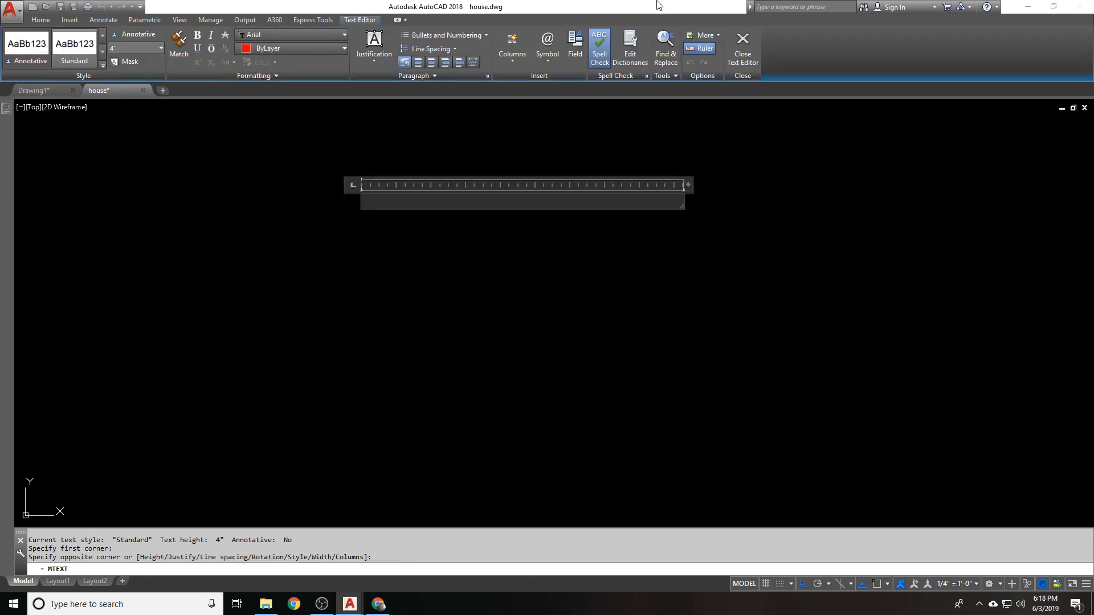
pyautogui.click(744, 46)
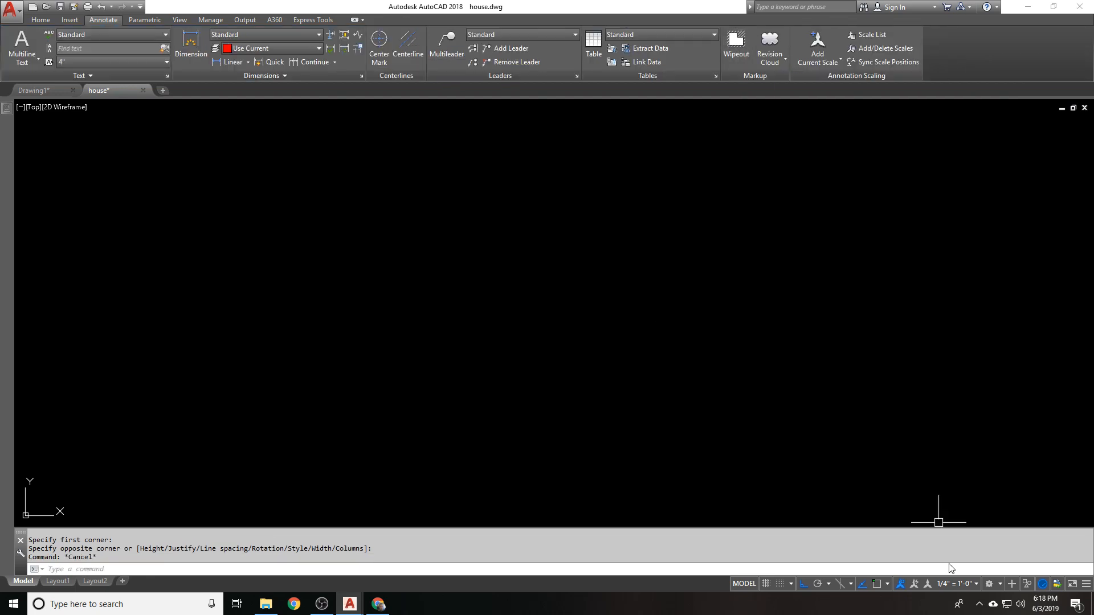
# Switch to the custom user workspace and draw a new multiline text box.
pyautogui.click(989, 583)
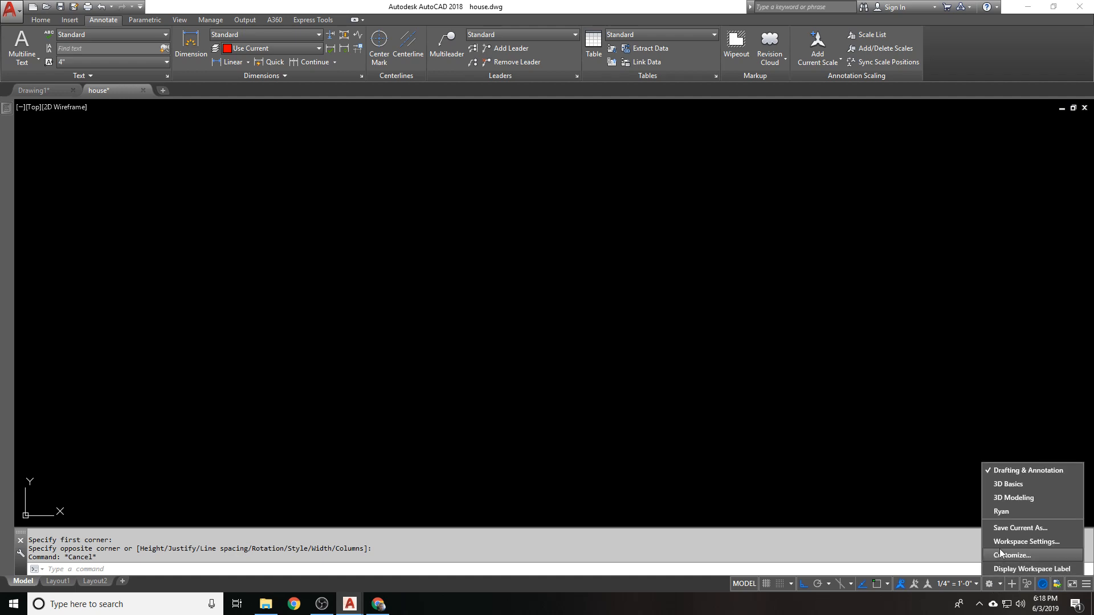
pyautogui.click(1001, 511)
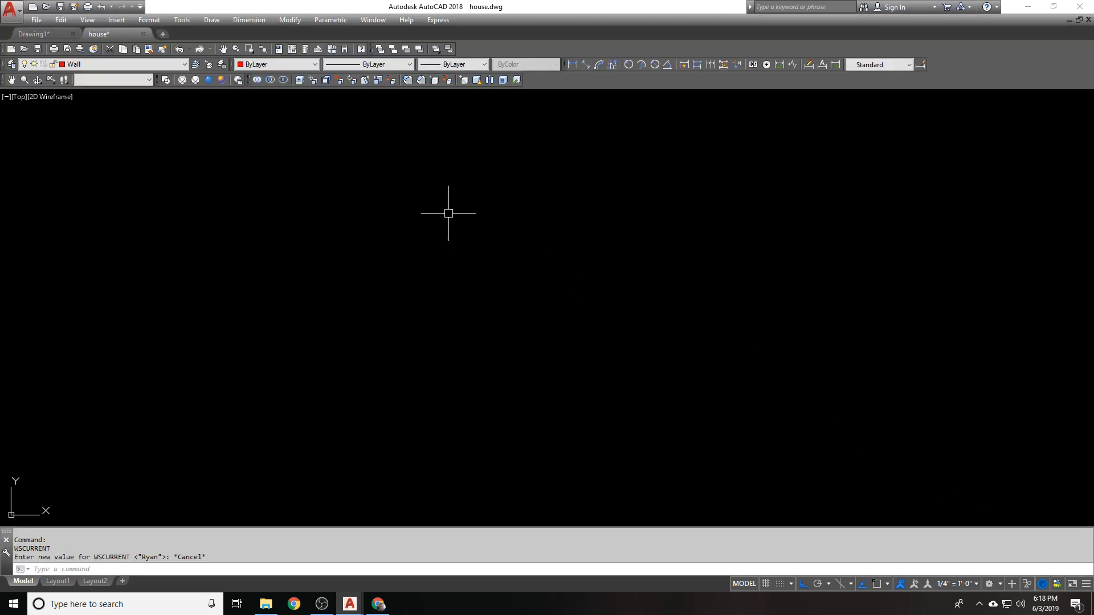
pyautogui.write('mt')
pyautogui.press('Return')
pyautogui.click(211, 182)
pyautogui.click(649, 302)
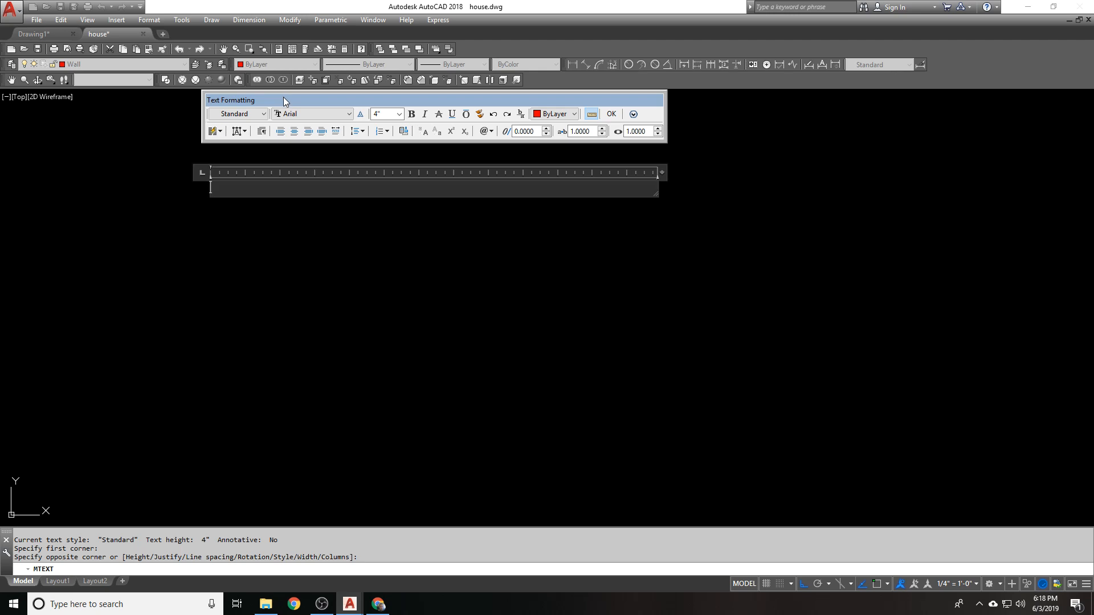
# Set the text box to no columns and look over its paragraph settings without changing them.
pyautogui.click(221, 131)
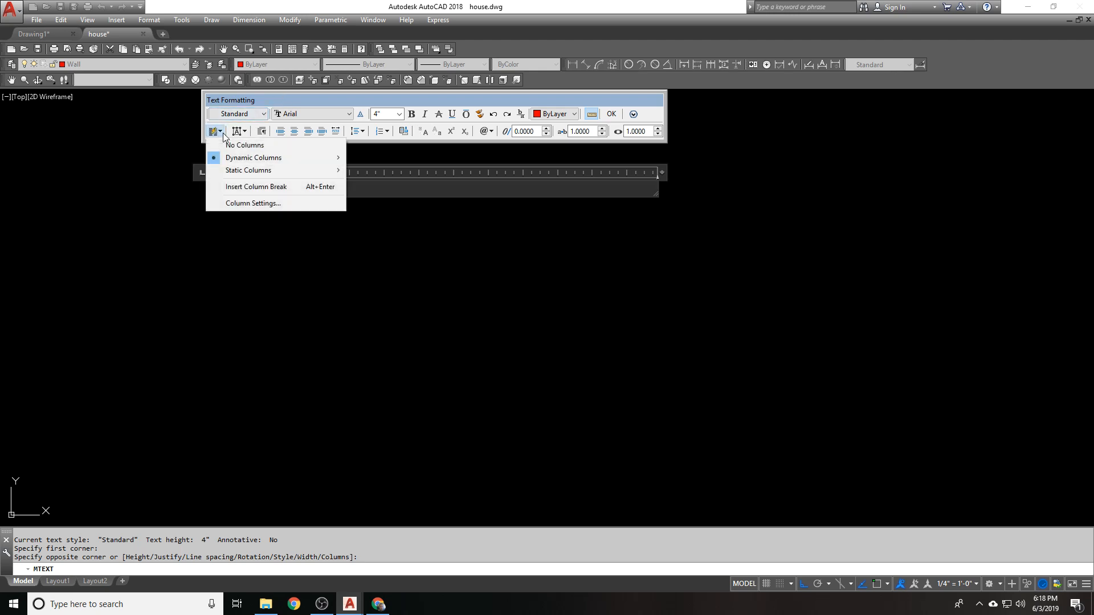
pyautogui.click(245, 145)
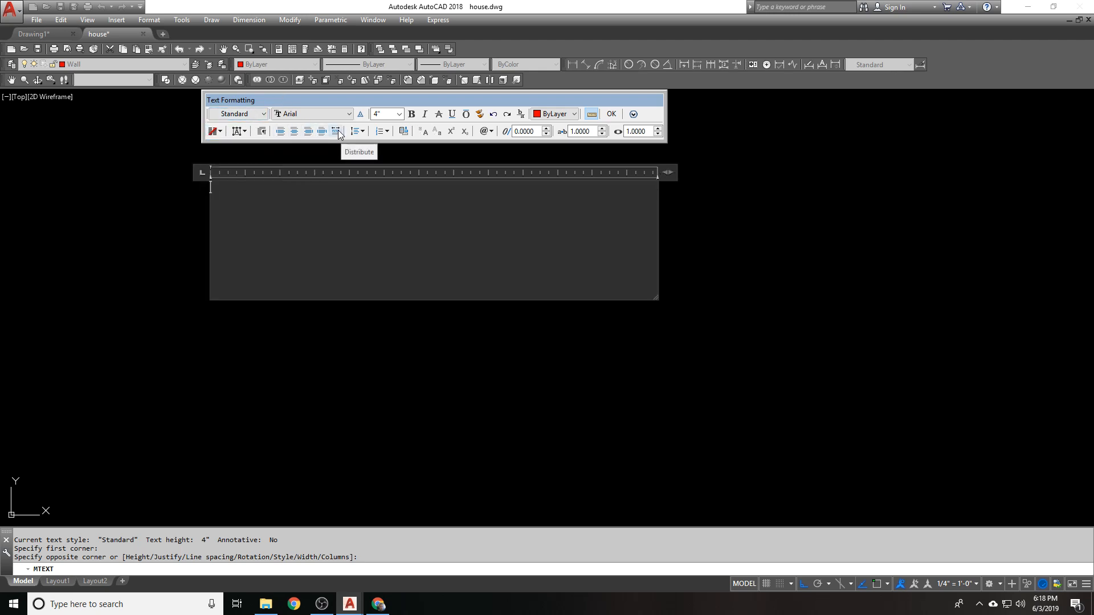
pyautogui.click(262, 131)
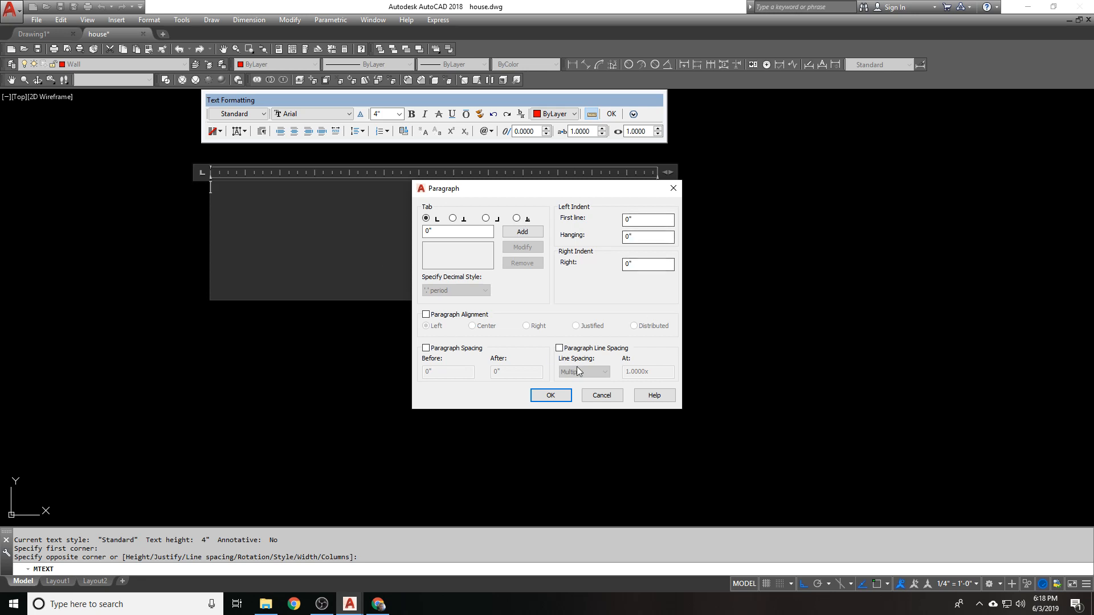
pyautogui.click(594, 401)
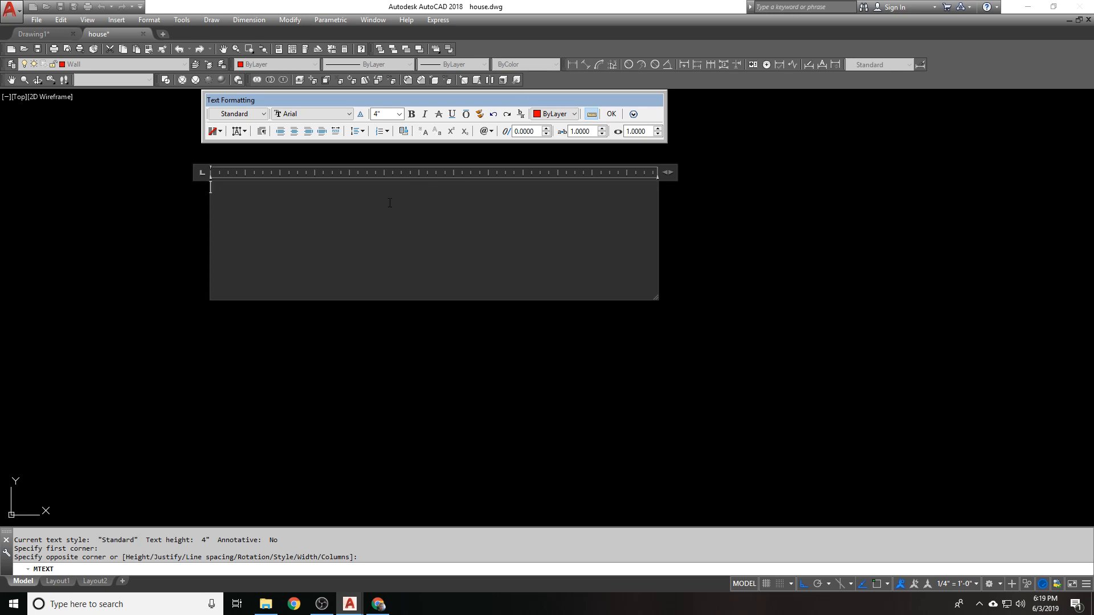
# Enter 1/4 as a stacked fraction in diagonal style and view its stack properties.
pyautogui.write('1/4')
pyautogui.click(213, 202)
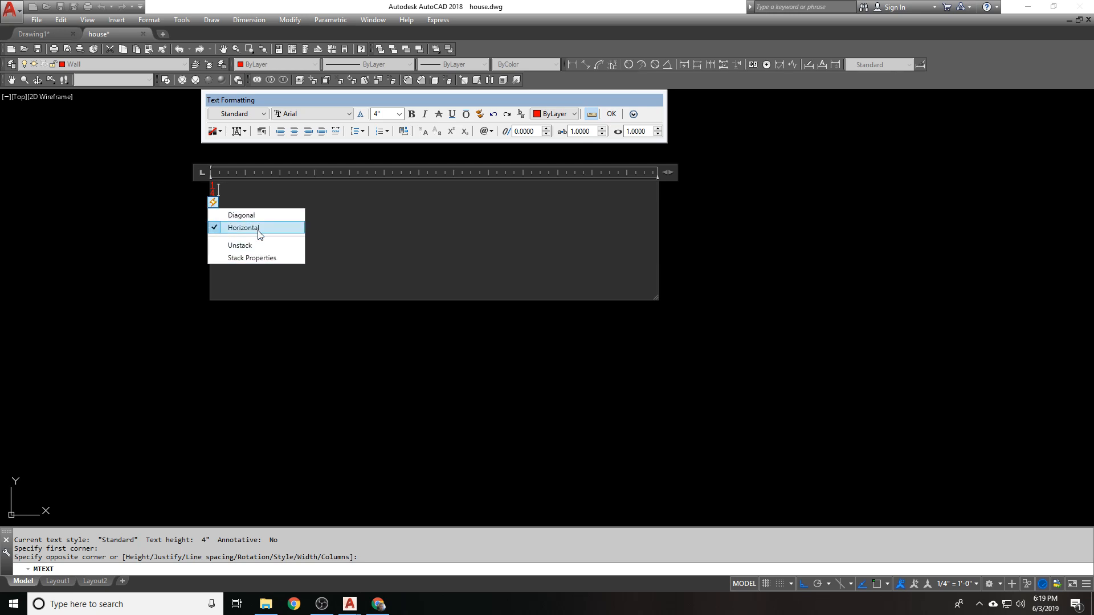
pyautogui.click(256, 216)
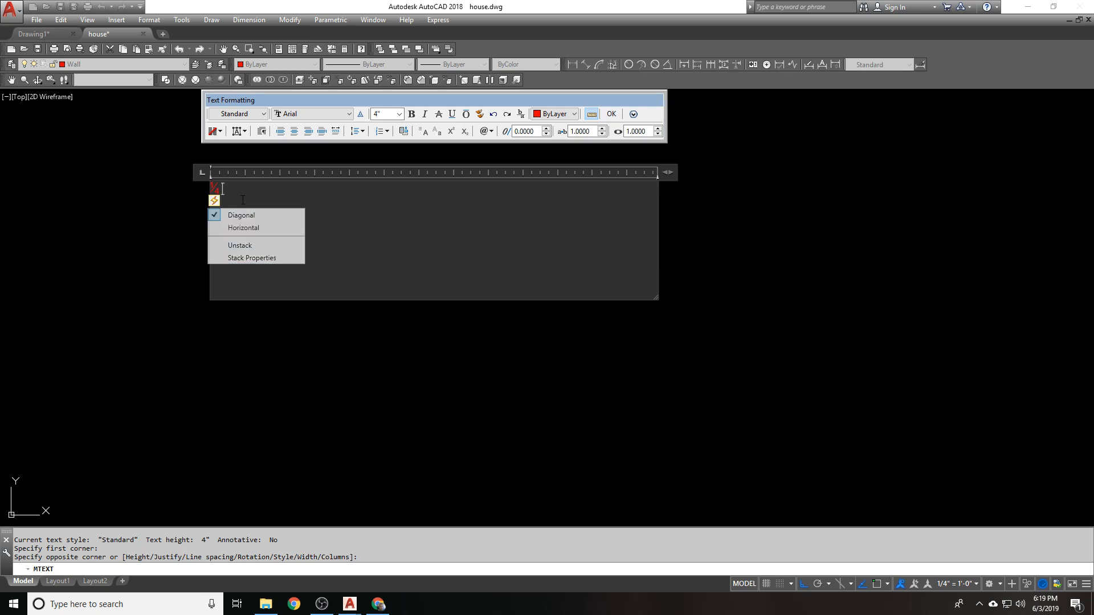
pyautogui.click(214, 201)
pyautogui.click(251, 256)
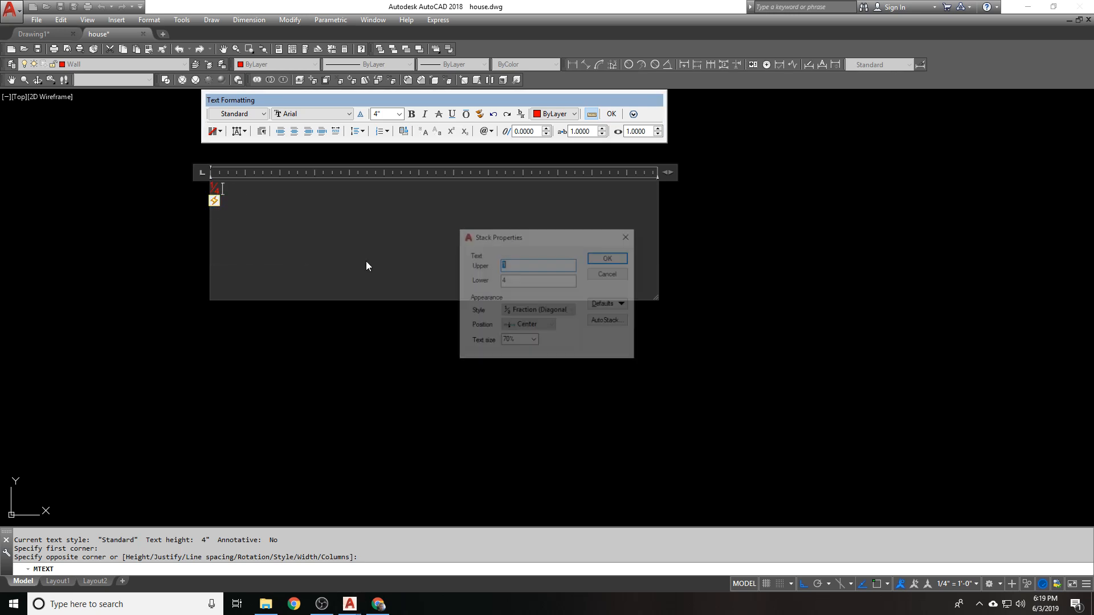
pyautogui.click(617, 243)
# Unstack the 1/4 fraction and close the text editor.
pyautogui.click(216, 190)
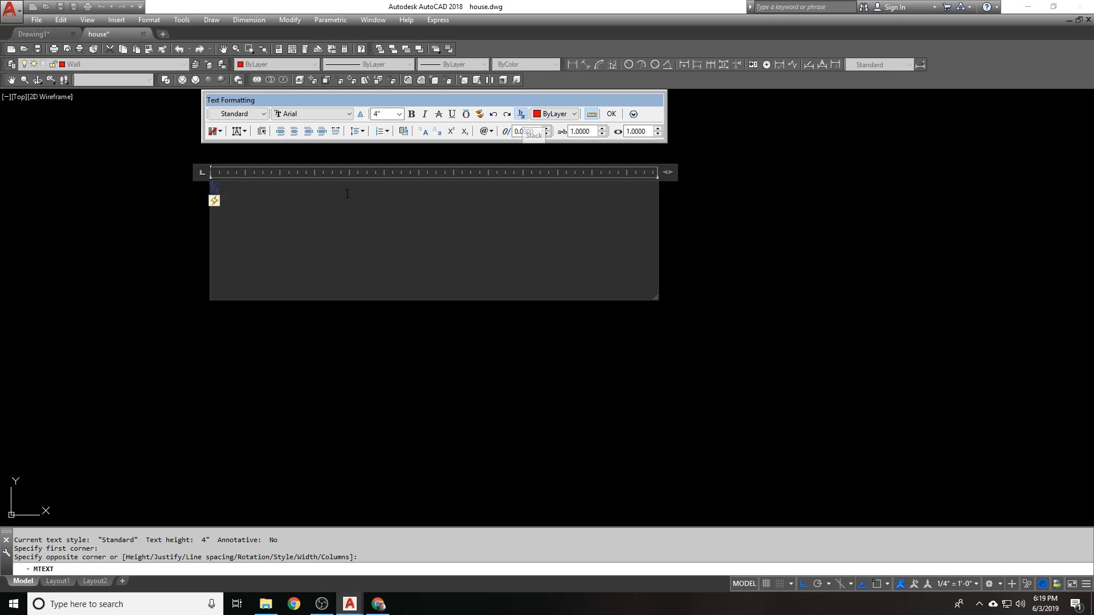
pyautogui.click(211, 194)
pyautogui.click(216, 188)
pyautogui.click(520, 114)
pyautogui.click(207, 190)
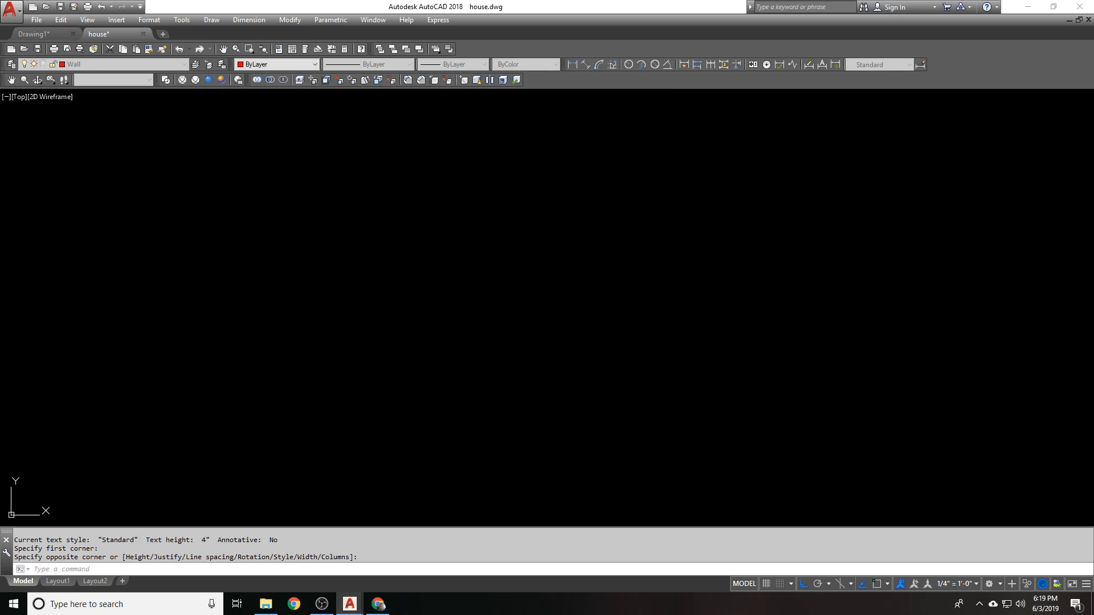
# Reopen the 1/4 text for editing, stack it as a fraction, and select the stacked fraction.
pyautogui.doubleClick(215, 188)
pyautogui.moveTo(231, 187); pyautogui.dragTo(210, 188)
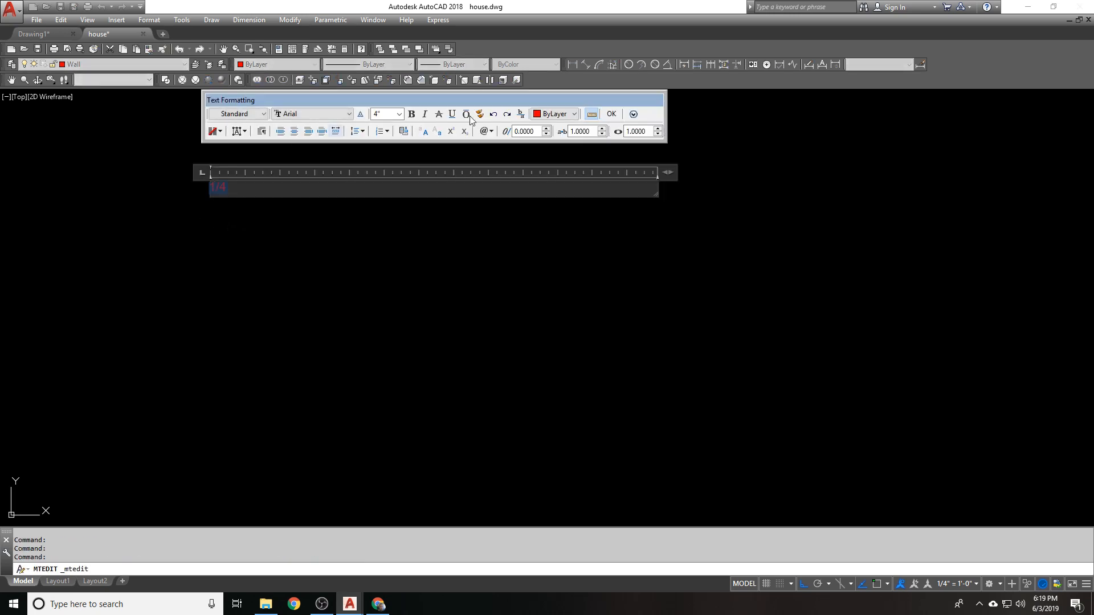
pyautogui.click(520, 114)
pyautogui.doubleClick(217, 191)
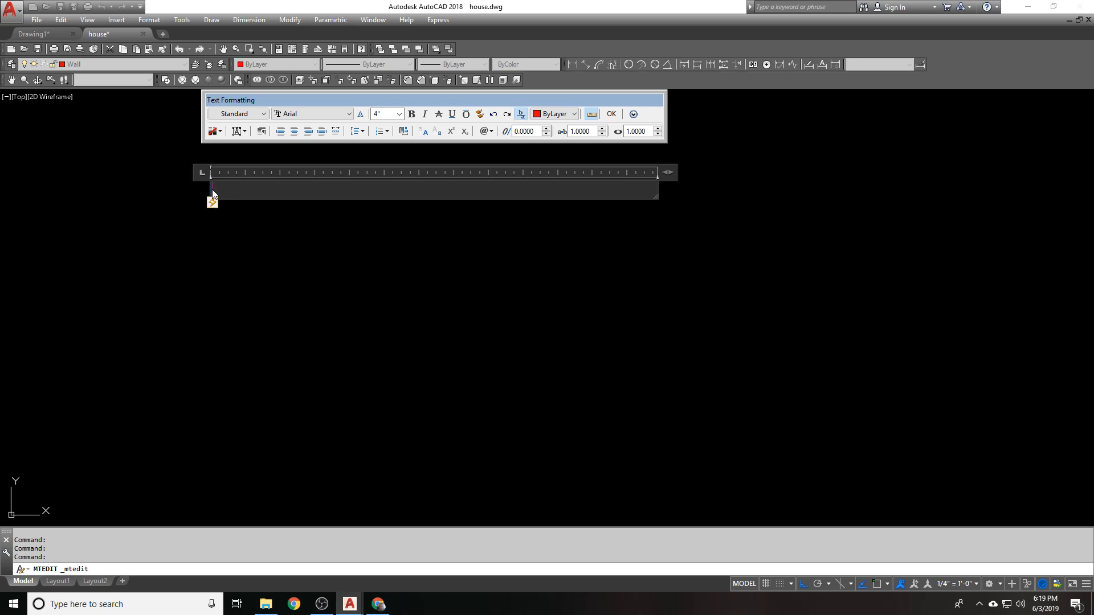
pyautogui.press('Escape')
pyautogui.click(214, 202)
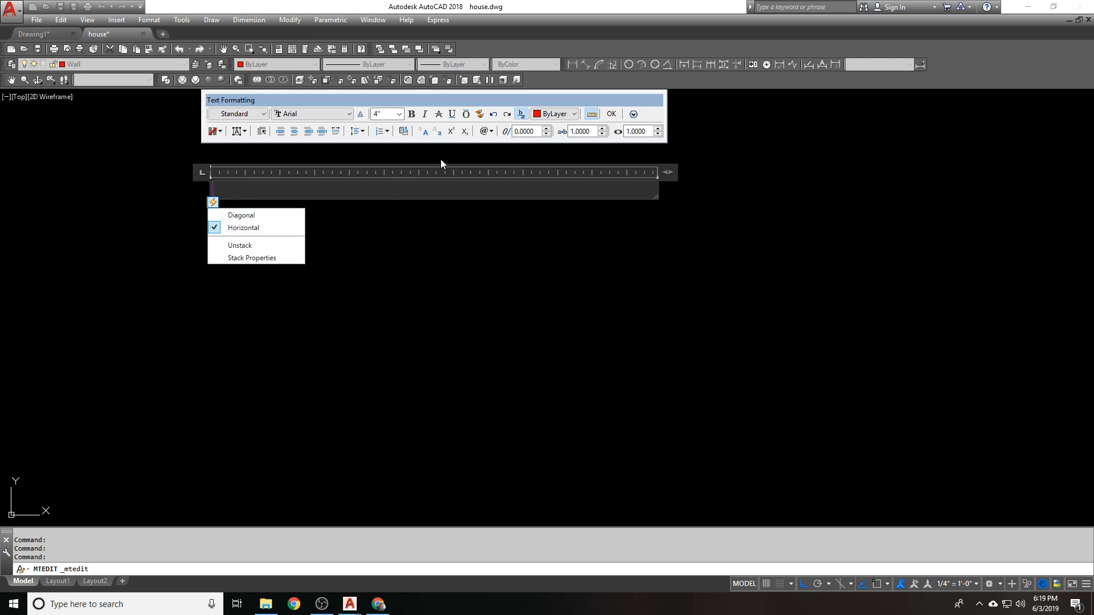
pyautogui.click(446, 157)
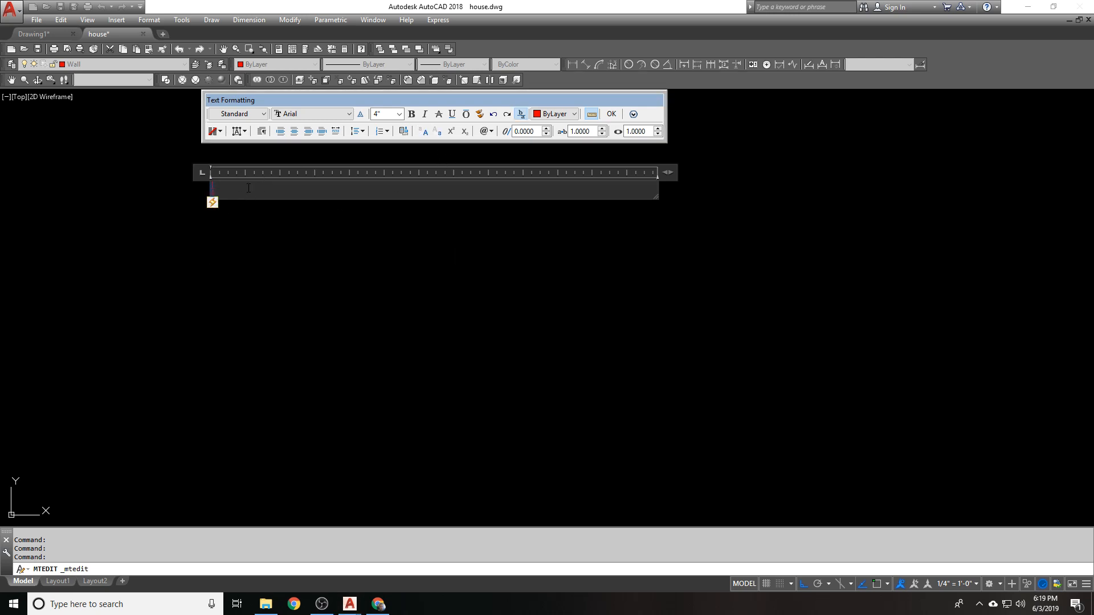
pyautogui.press('Escape')
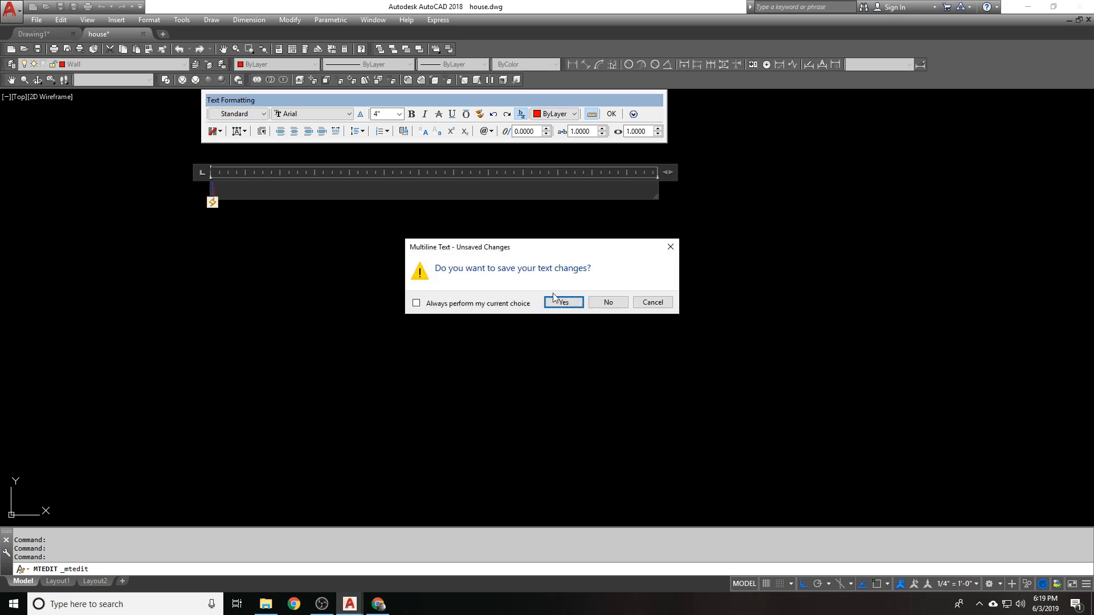
pyautogui.click(652, 302)
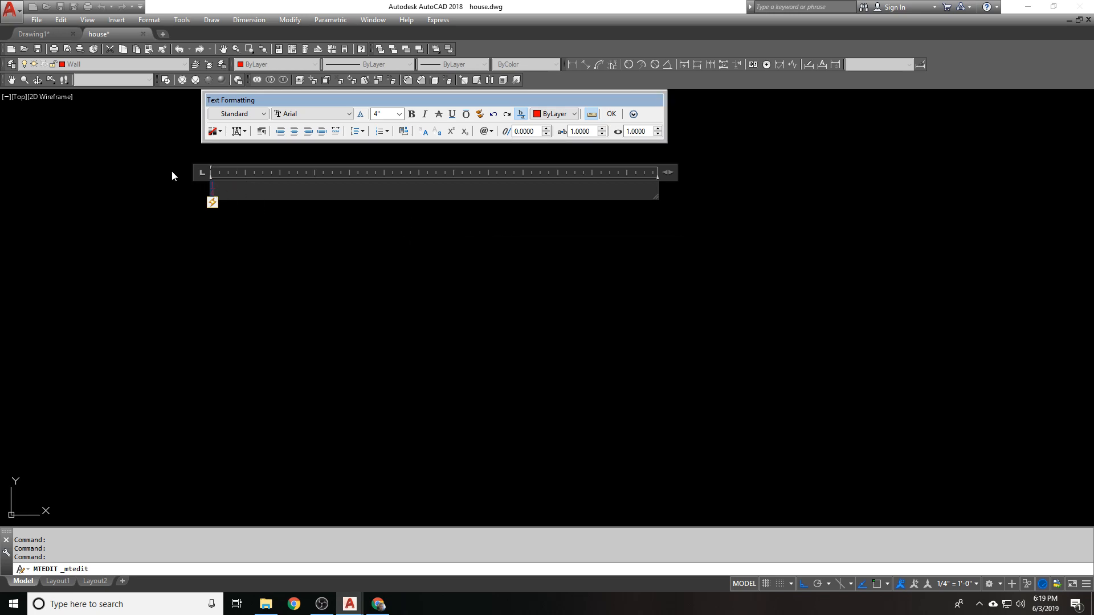
# Look over the 1/4 fraction's stack properties, including the lower text, position and text size options, keeping Center and 70%.
pyautogui.click(213, 204)
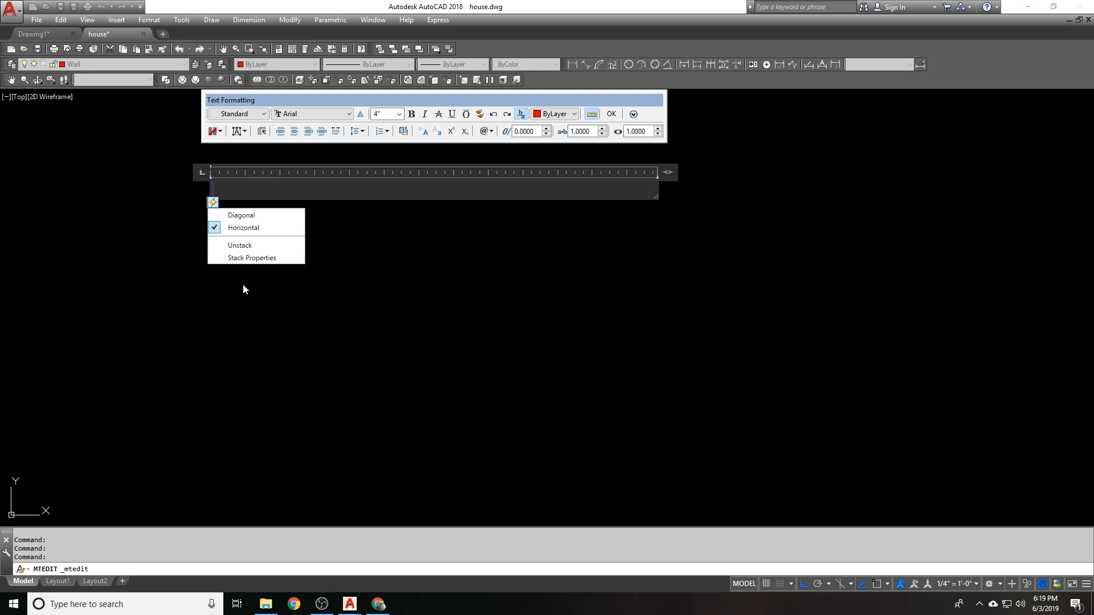
pyautogui.click(248, 259)
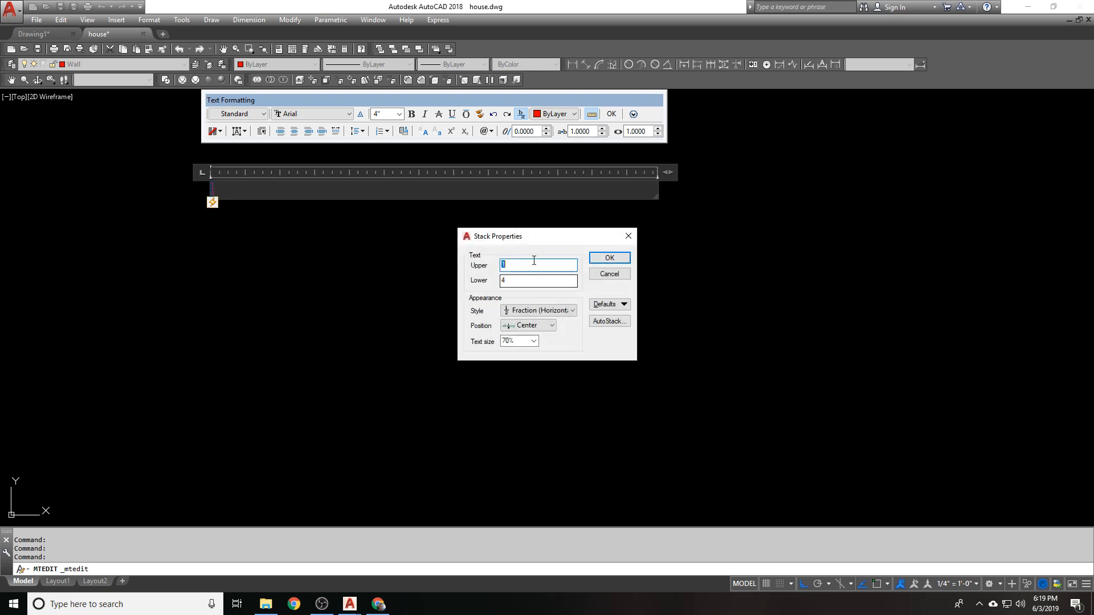
pyautogui.click(536, 280)
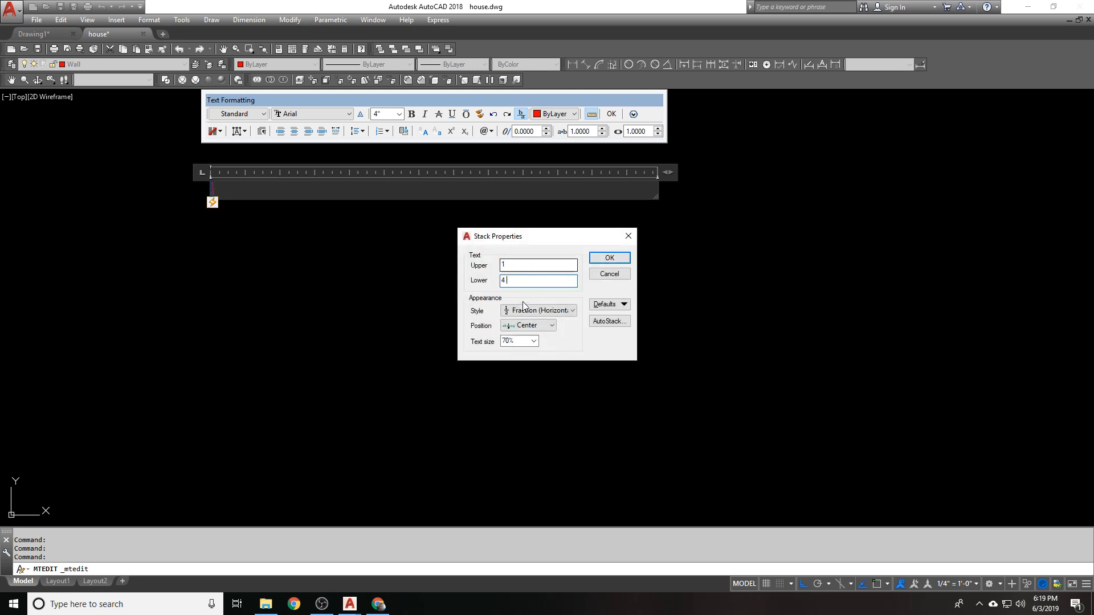
pyautogui.click(547, 327)
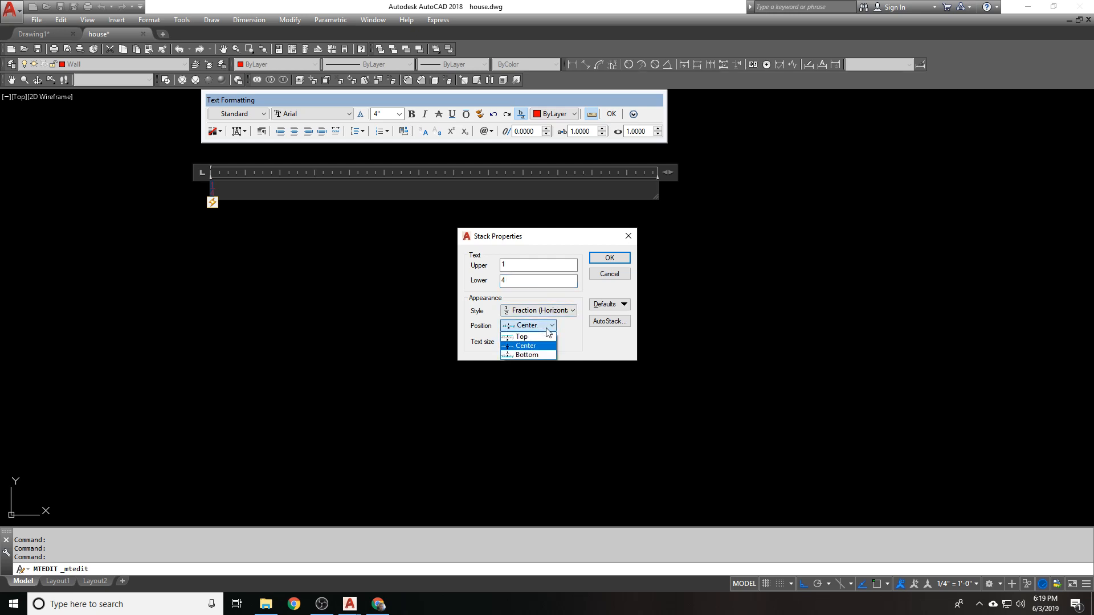
pyautogui.click(539, 346)
pyautogui.click(534, 342)
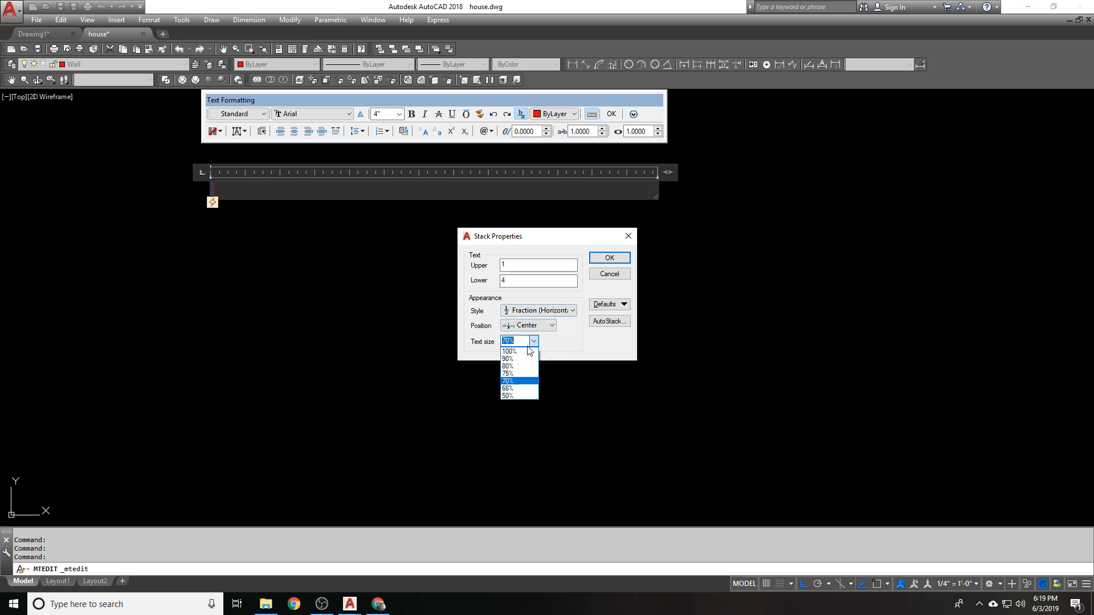
pyautogui.click(530, 345)
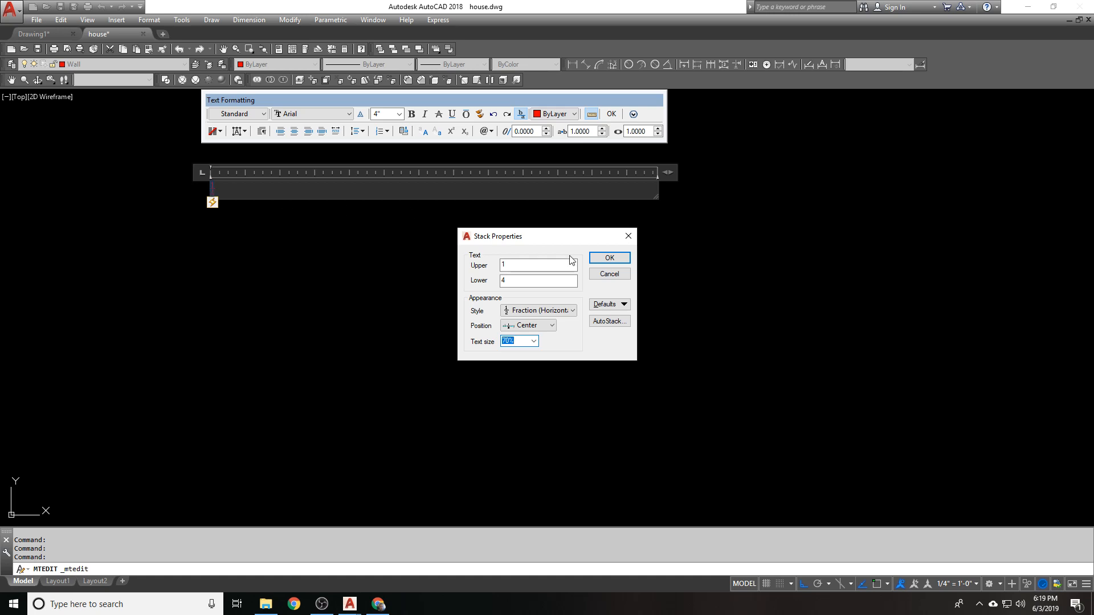
# Look over the AutoStack properties without changing them and cancel out of the stack properties.
pyautogui.click(614, 322)
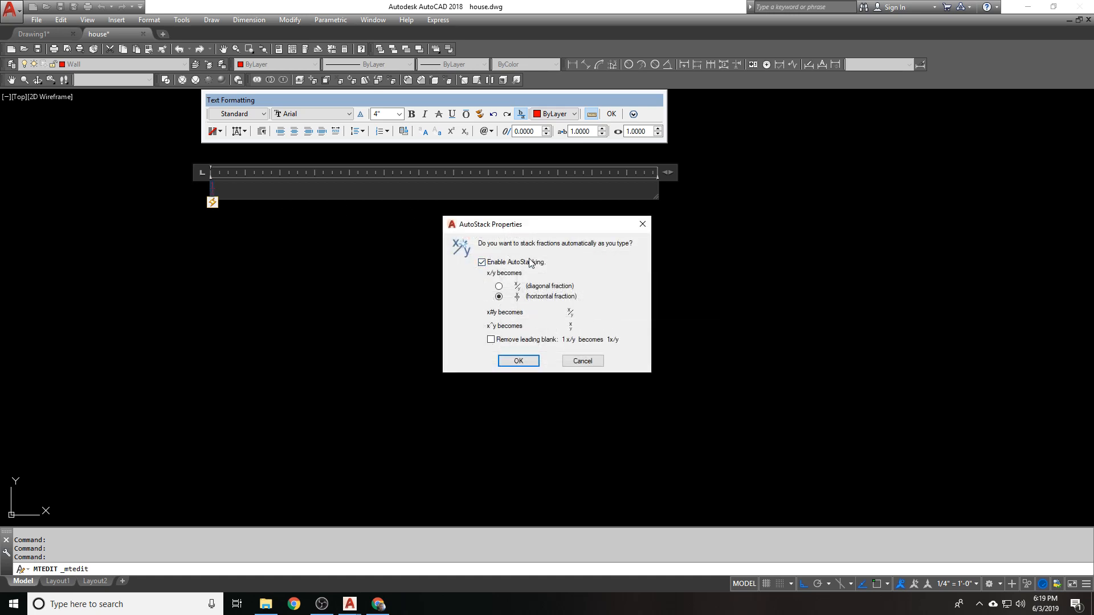
pyautogui.moveTo(517, 264)
pyautogui.click(583, 360)
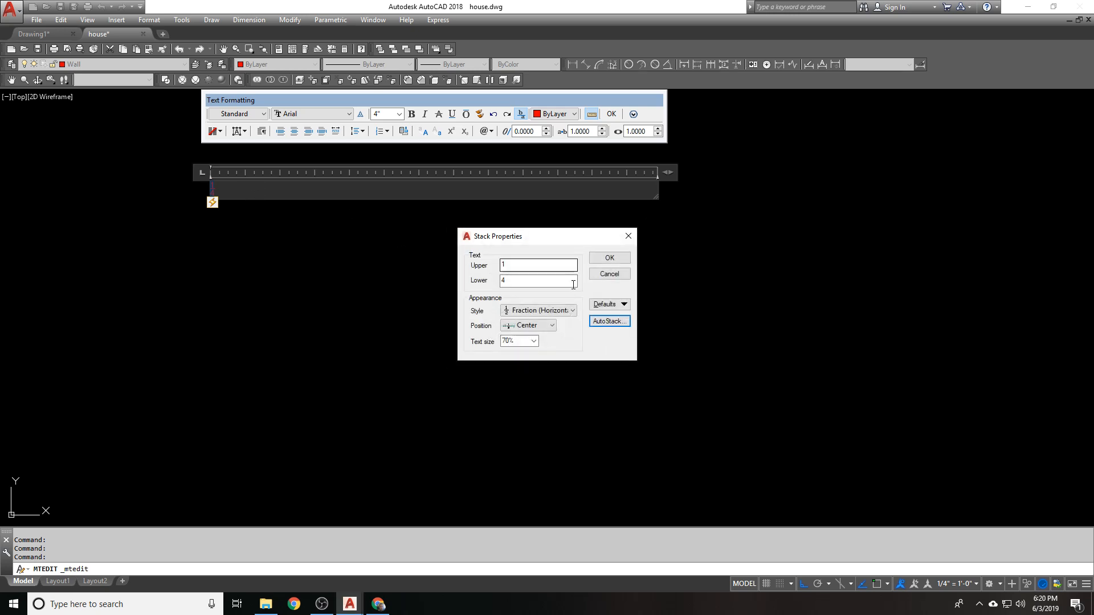
pyautogui.click(609, 274)
# Reopen the 1/4 fraction text for editing and enter 1 1/4 with its fraction stacked.
pyautogui.click(203, 187)
pyautogui.click(221, 191)
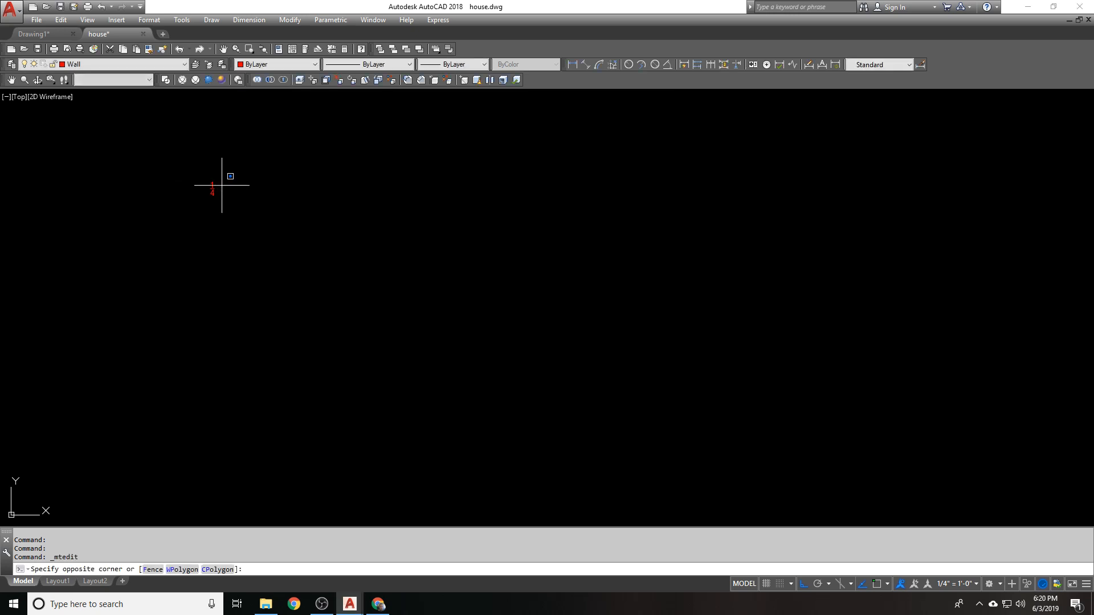
pyautogui.click(213, 187)
pyautogui.write('ed')
pyautogui.press('space')
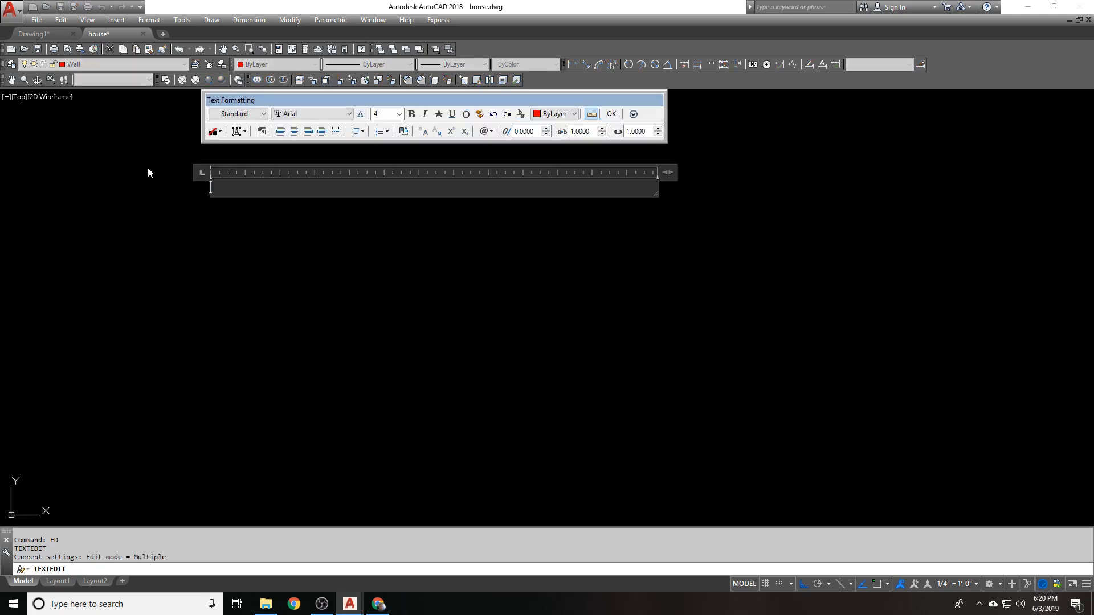
pyautogui.write('1 1/4')
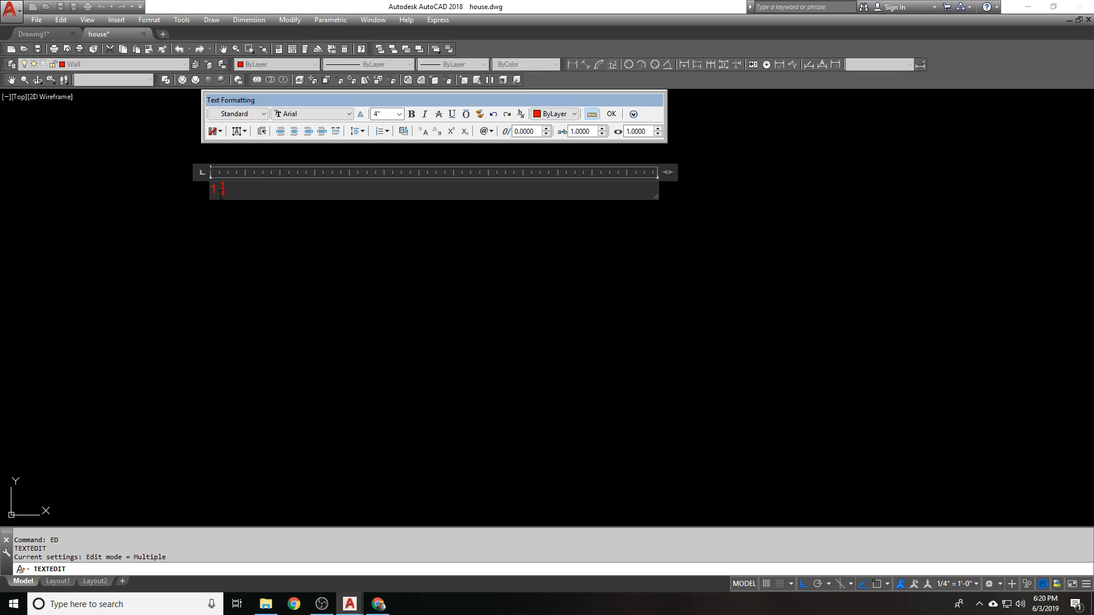
pyautogui.scroll(4, 229, 189)
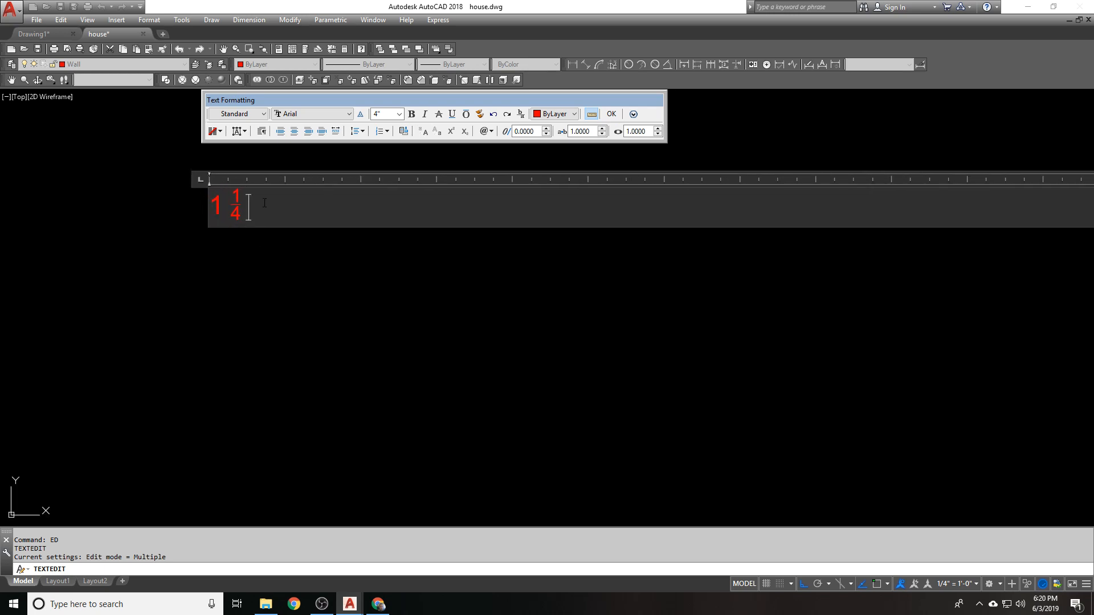
# Clear the mixed number from the text box and look over the editor's text options.
pyautogui.press('Delete')
pyautogui.rightClick(235, 195)
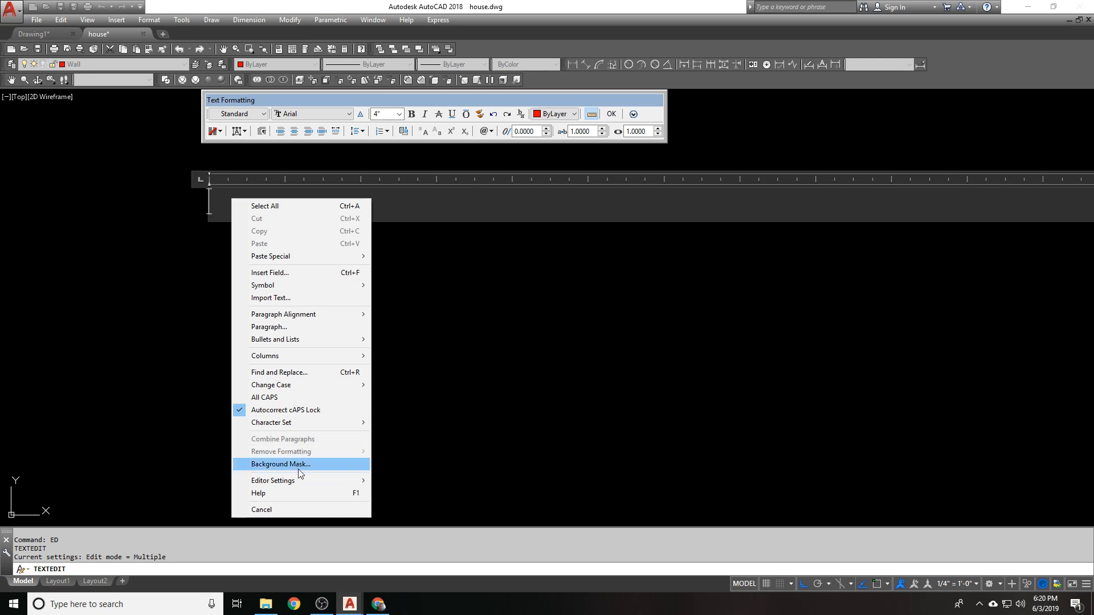
pyautogui.moveTo(301, 477)
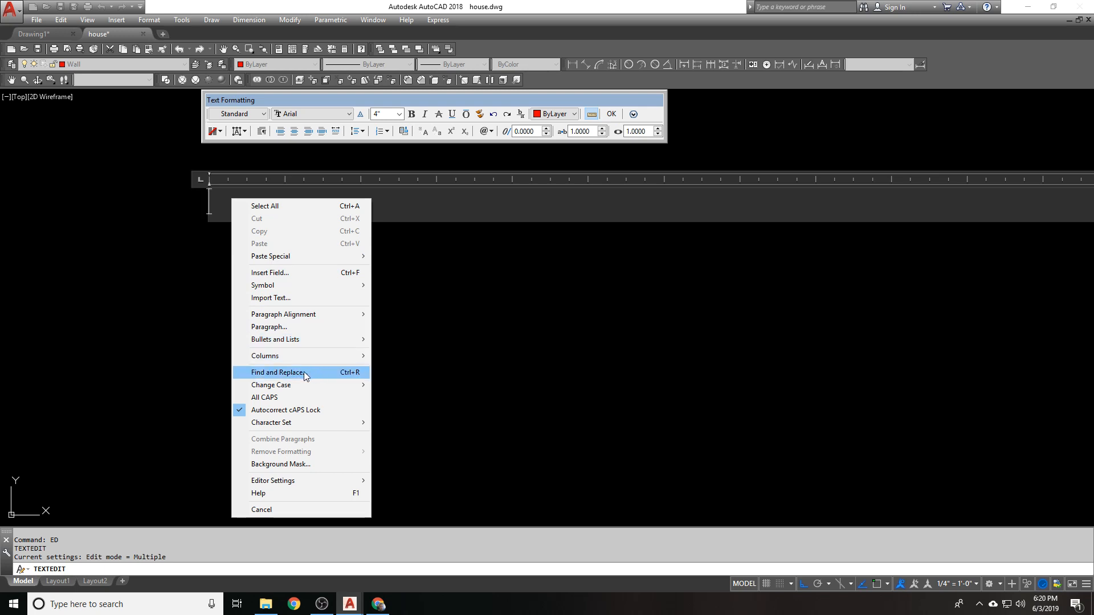
pyautogui.click(378, 208)
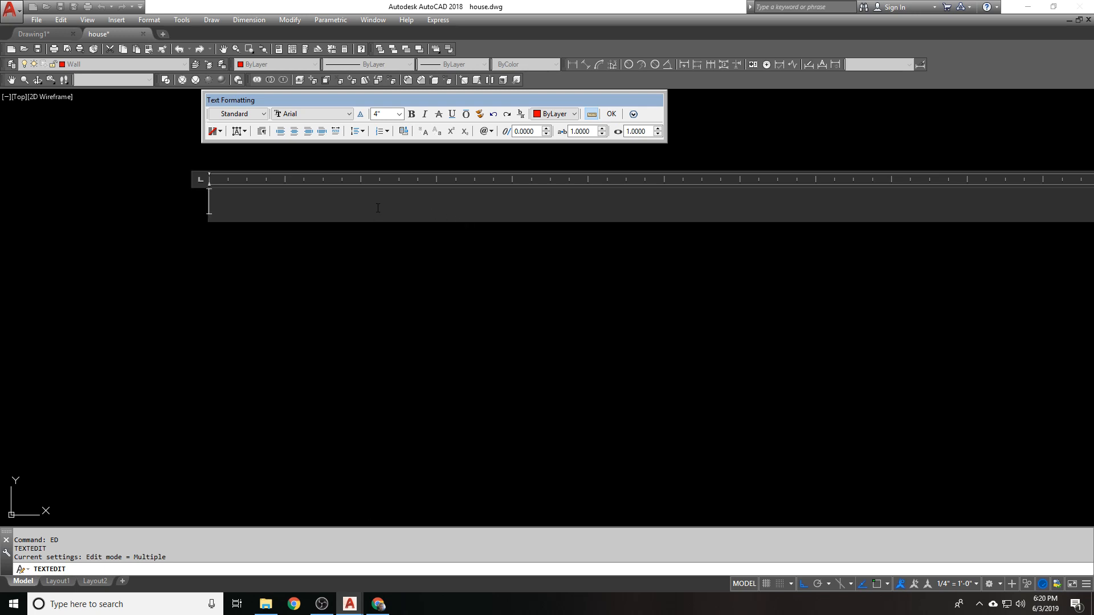
# Enter 1/4 as a stacked fraction, select it, and view the stack commands offered for it.
pyautogui.write('1/4')
pyautogui.rightClick(219, 204)
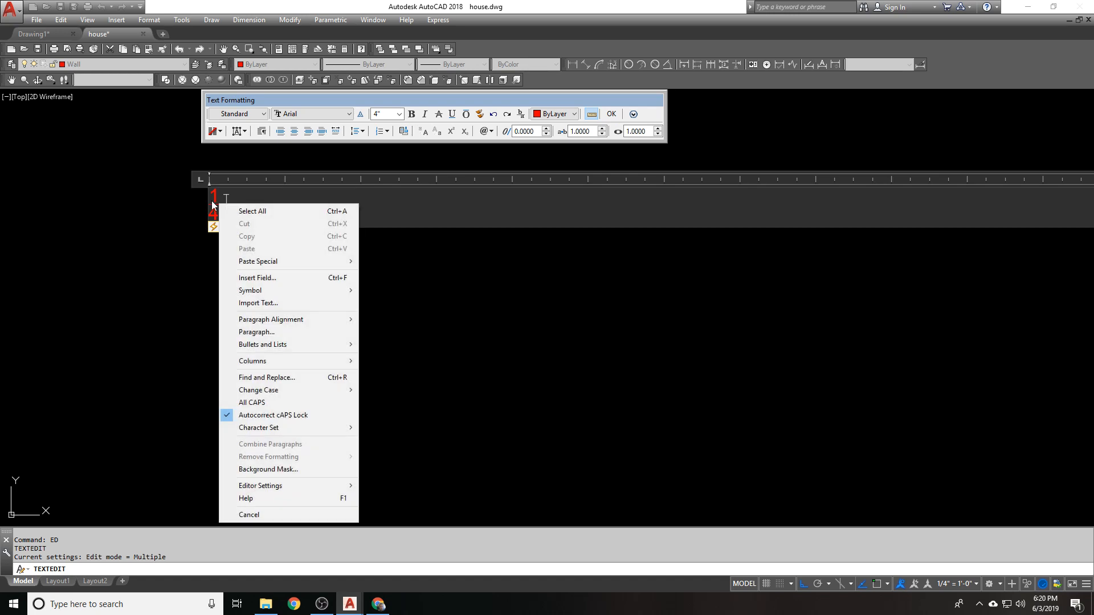
pyautogui.rightClick(213, 198)
pyautogui.click(216, 196)
pyautogui.rightClick(215, 194)
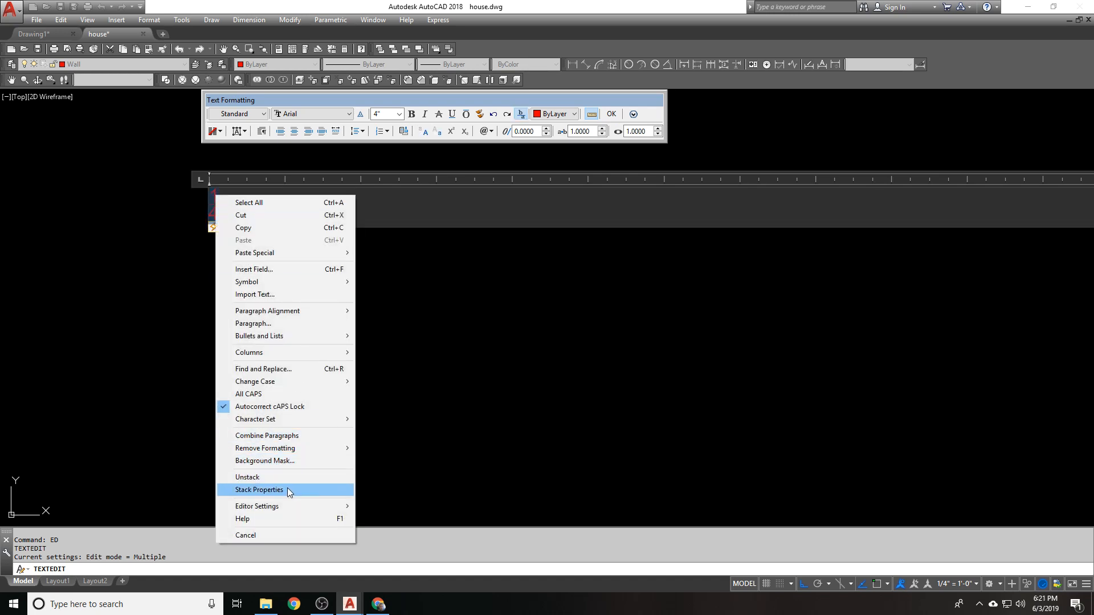
pyautogui.press('Escape')
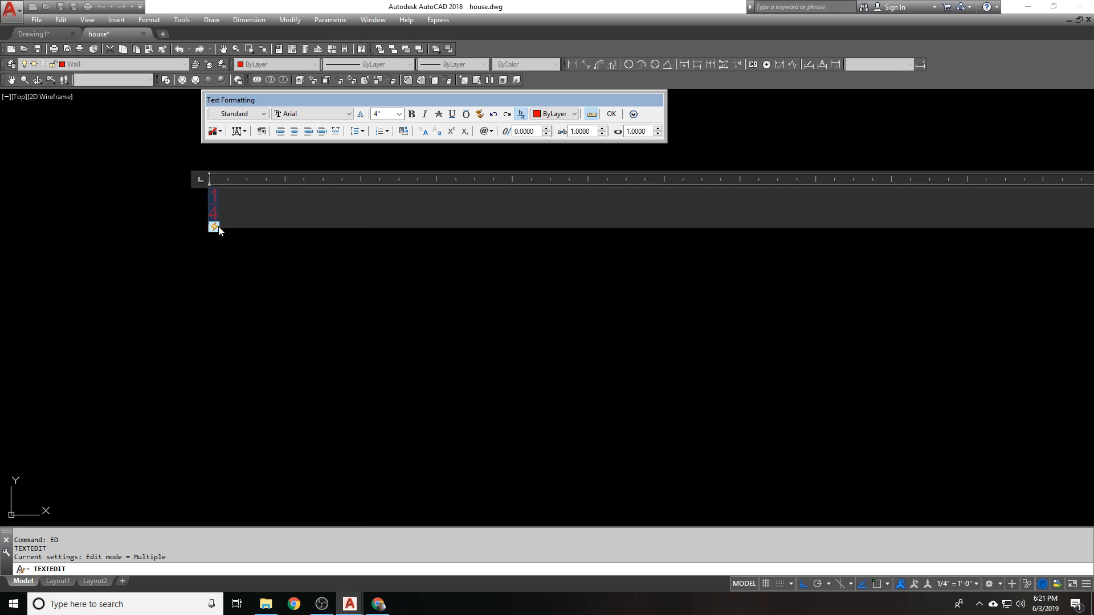
# Set AutoStack to turn x/y into a diagonal fraction, starting from the selected fraction's stack properties.
pyautogui.click(214, 227)
pyautogui.click(253, 282)
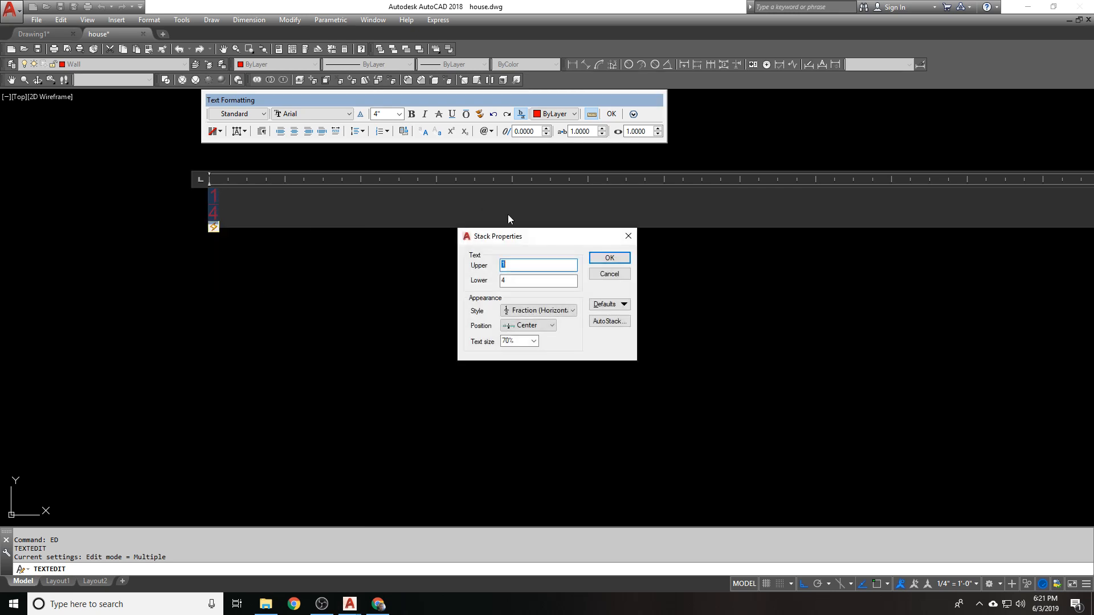
pyautogui.click(601, 321)
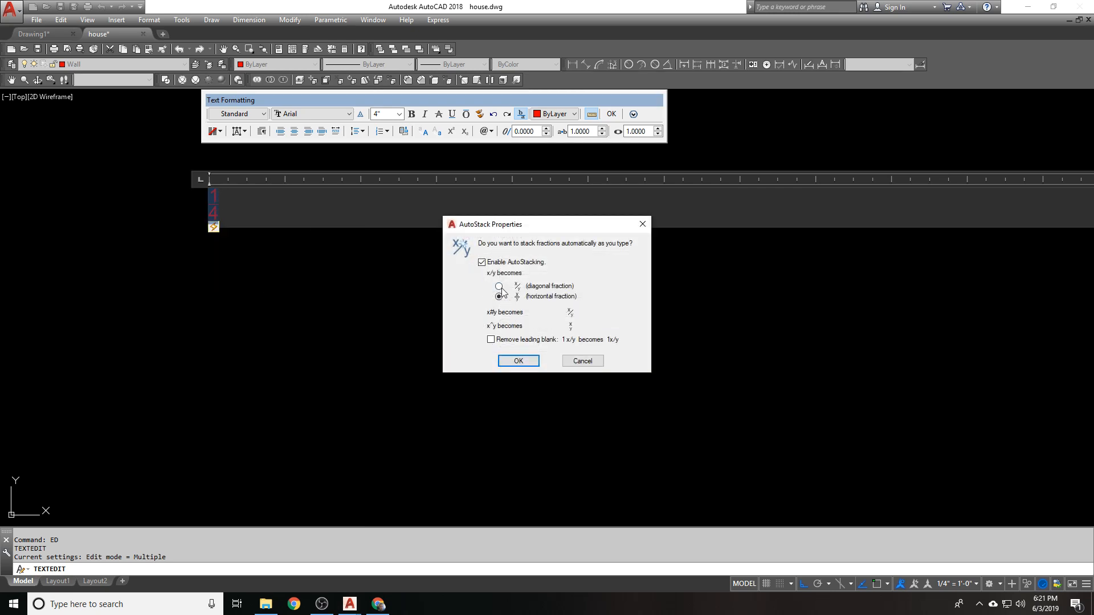
pyautogui.click(499, 286)
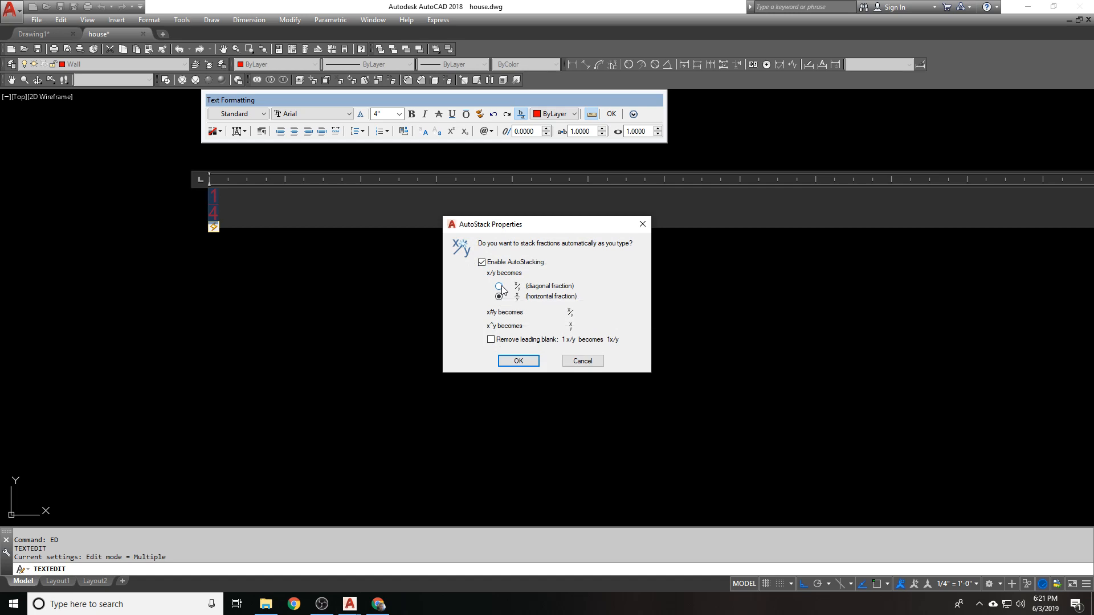
pyautogui.click(518, 361)
pyautogui.click(610, 259)
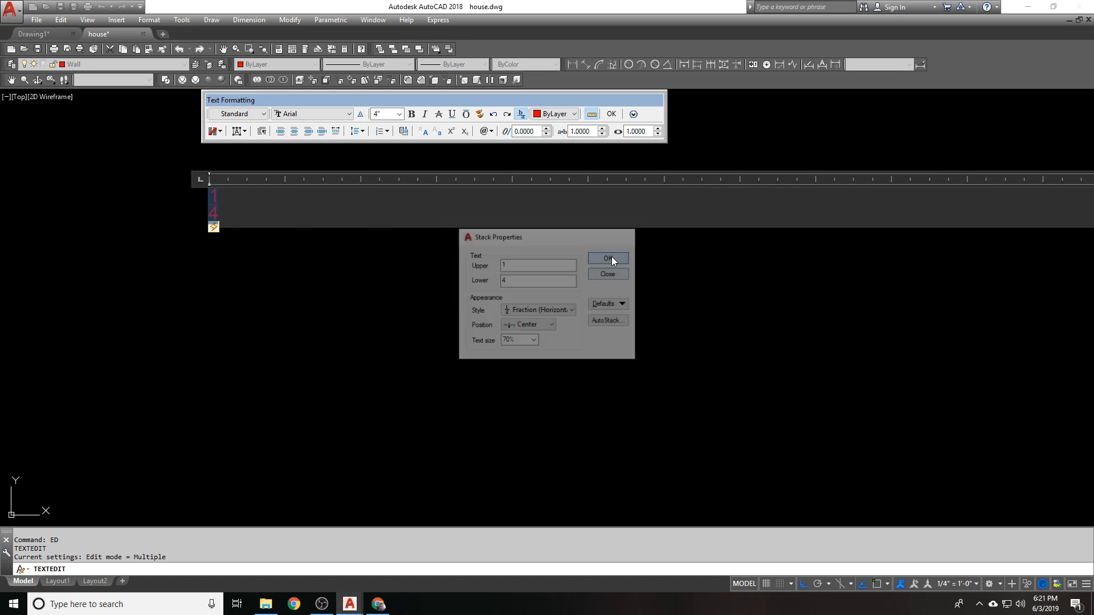
# Replace the old fraction with 1 1/4 using diagonal autostacking, and begin a second line with a plus sign.
pyautogui.click(276, 201)
pyautogui.press('BackSpace')
pyautogui.press('BackSpace')
pyautogui.write('1 ')
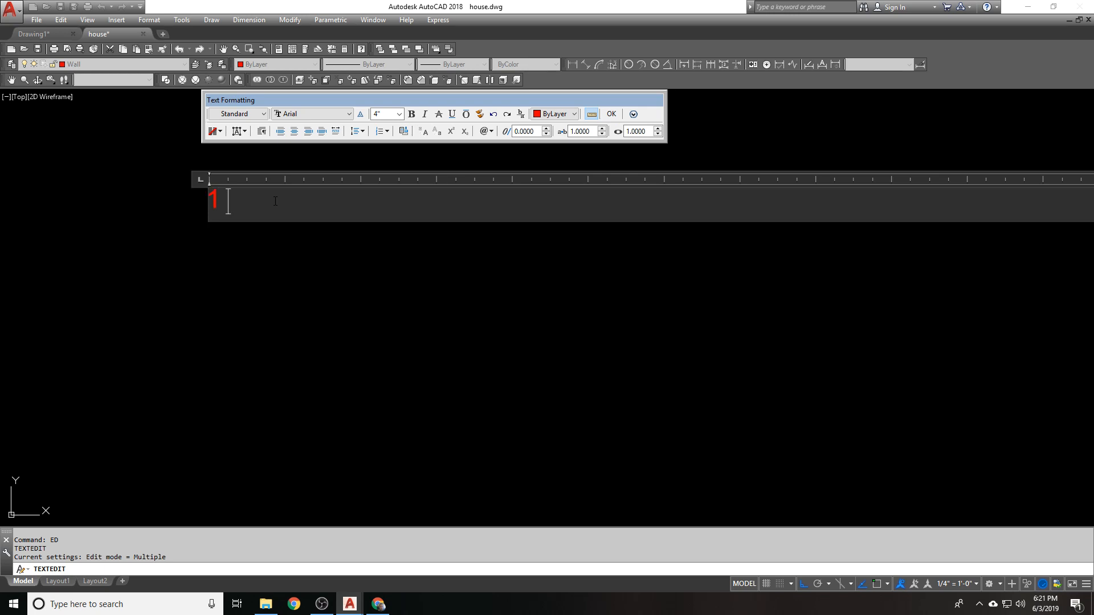
pyautogui.write('1 /4')
pyautogui.press('Return')
pyautogui.write('+')
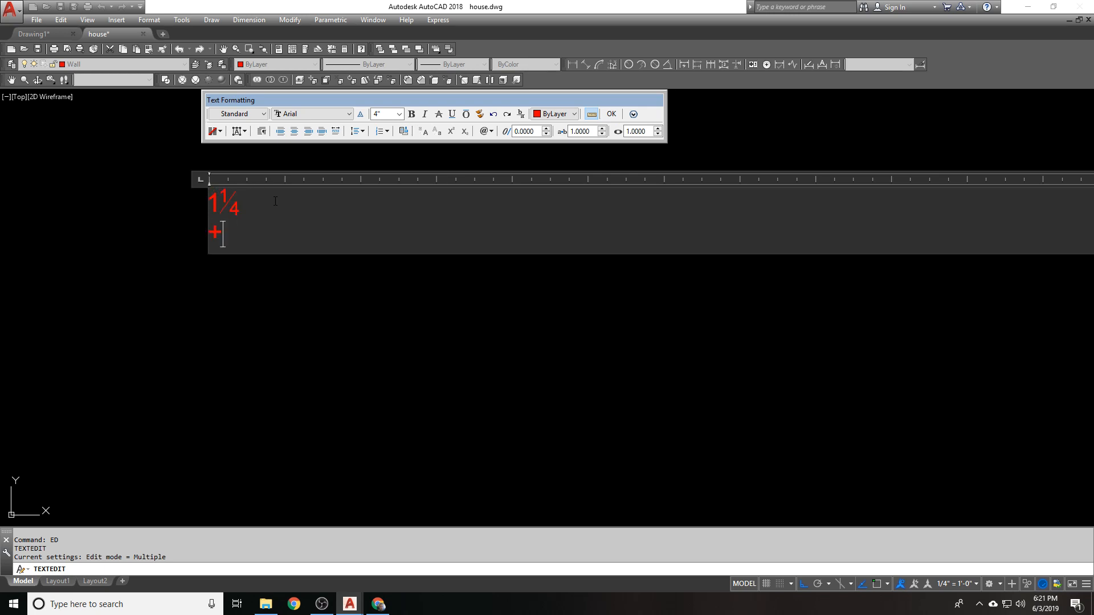
# Remove the plus sign line and delete the diagonal mixed number from the text box.
pyautogui.press('BackSpace')
pyautogui.press('BackSpace')
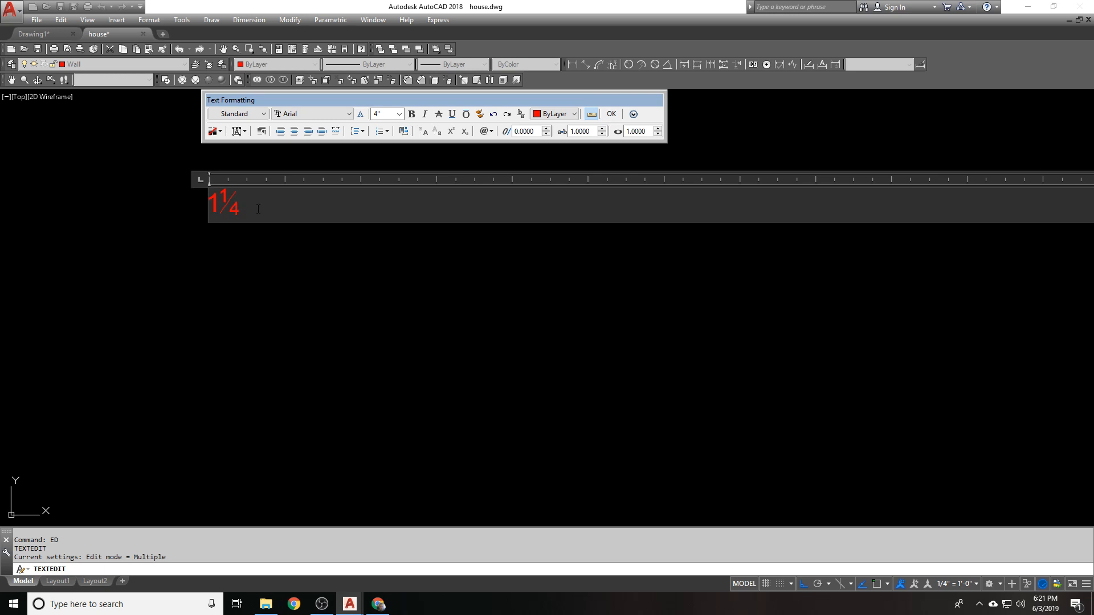
pyautogui.moveTo(259, 210); pyautogui.dragTo(166, 188)
pyautogui.press('Delete')
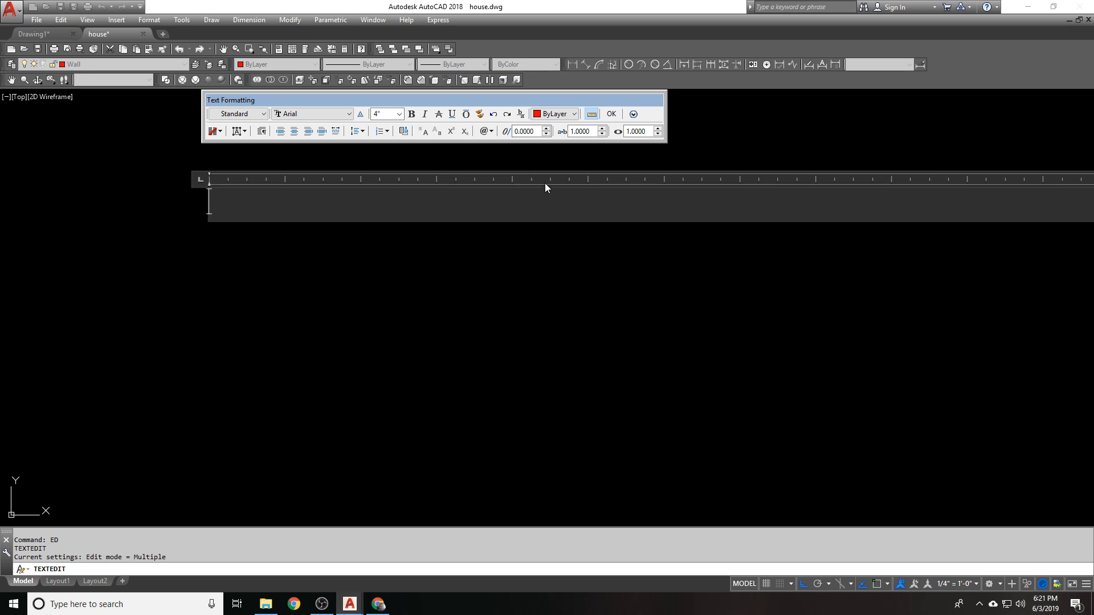
# Look over the symbol list, the field settings and the bullets and numbering options without applying any.
pyautogui.click(488, 131)
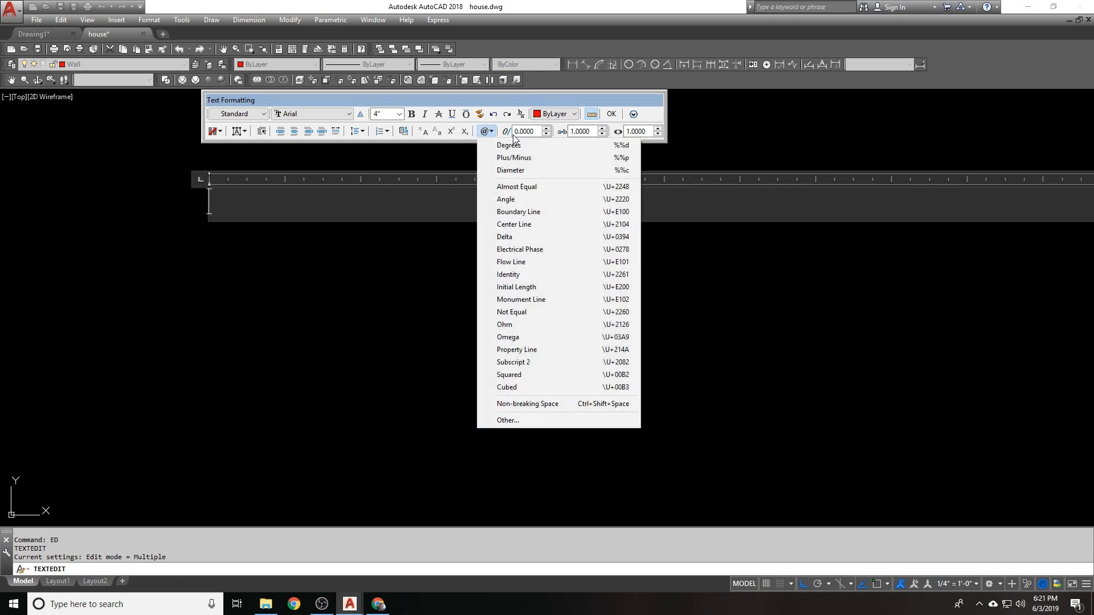
pyautogui.click(528, 102)
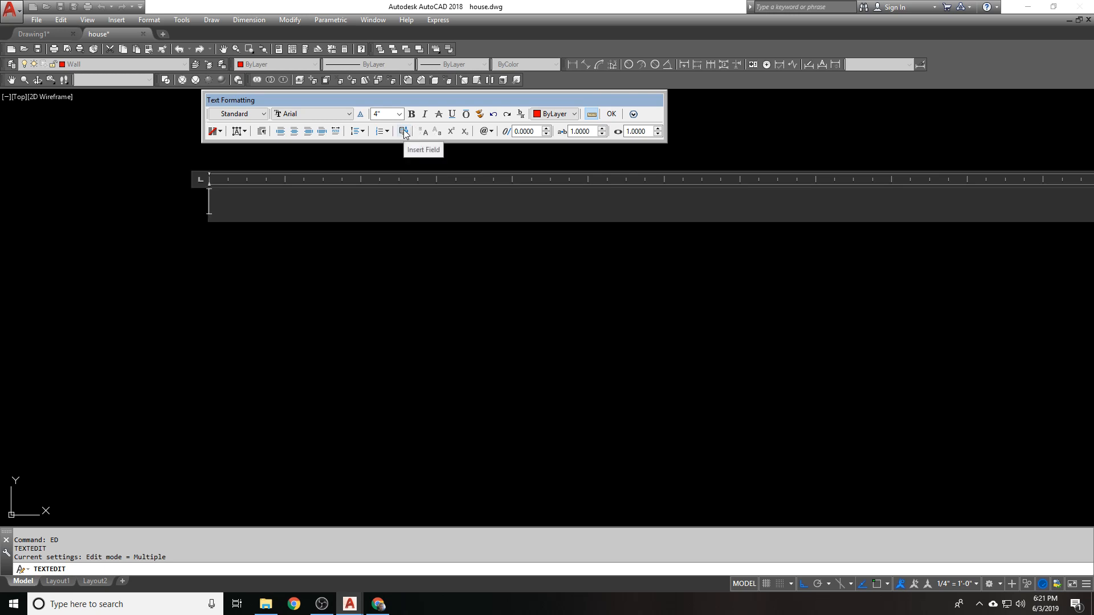
pyautogui.click(403, 132)
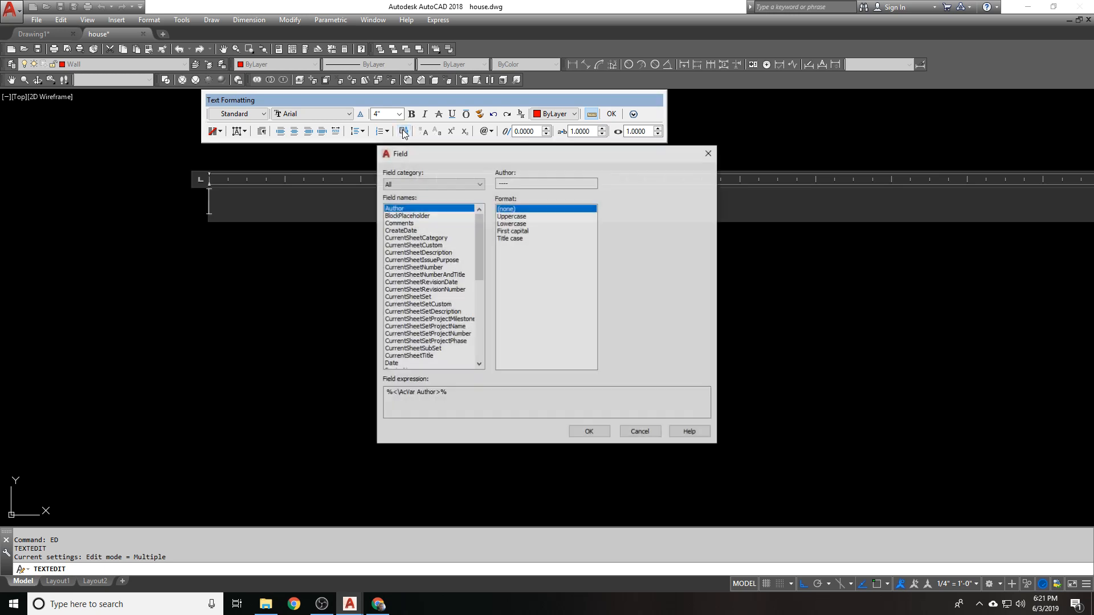
pyautogui.press('Escape')
pyautogui.click(388, 132)
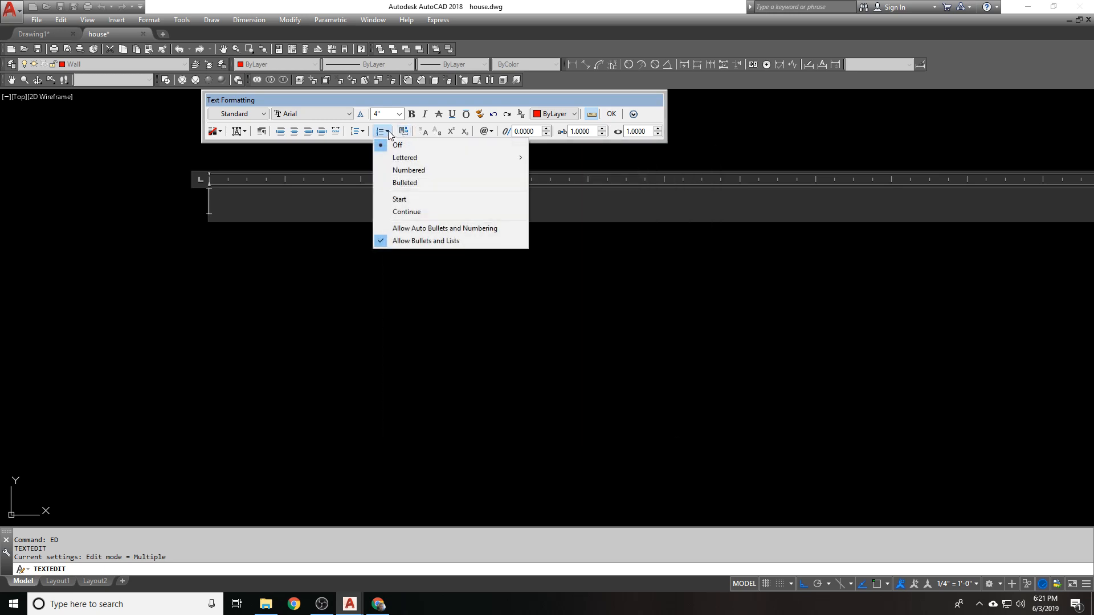
pyautogui.click(385, 132)
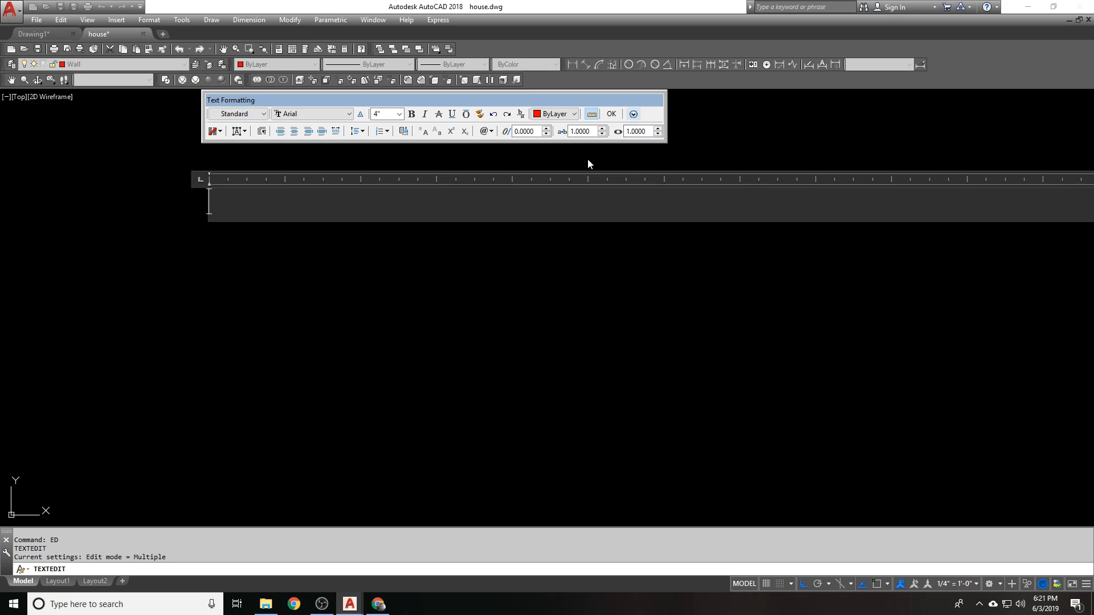
# Enter TEST in the open multiline text box, accept it and leave text editing.
pyautogui.rightClick(550, 191)
pyautogui.click(517, 193)
pyautogui.click(634, 114)
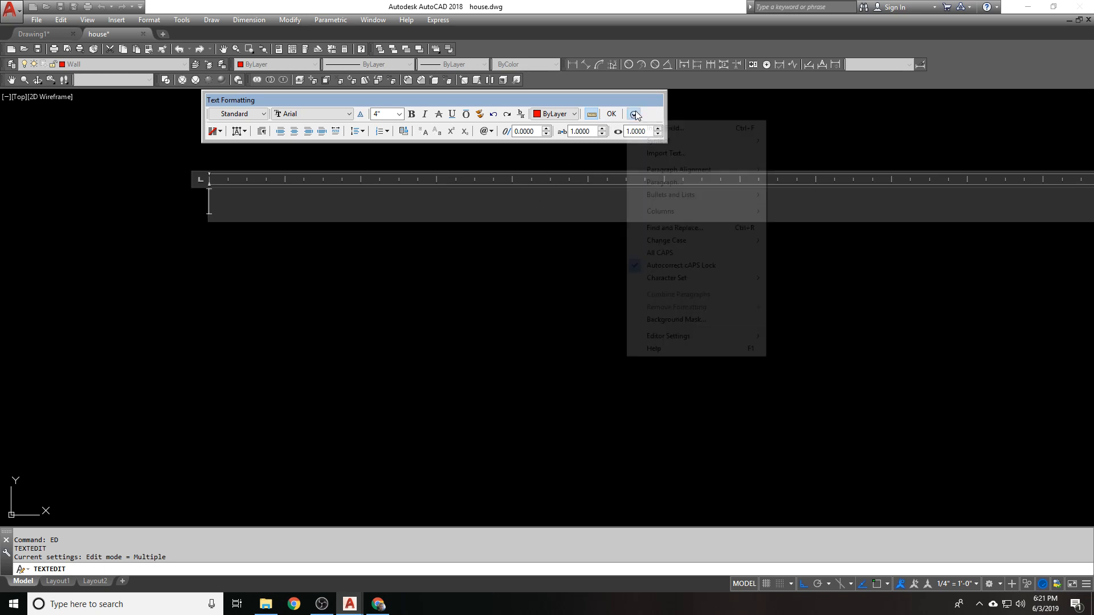
pyautogui.click(638, 76)
pyautogui.write('TES')
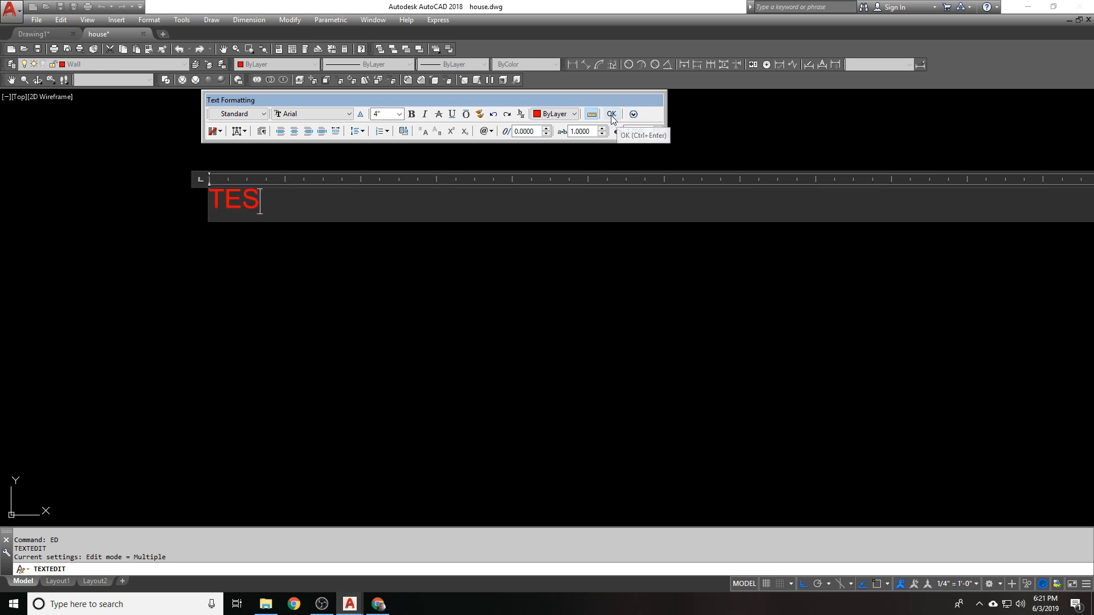
pyautogui.write('T')
pyautogui.click(614, 116)
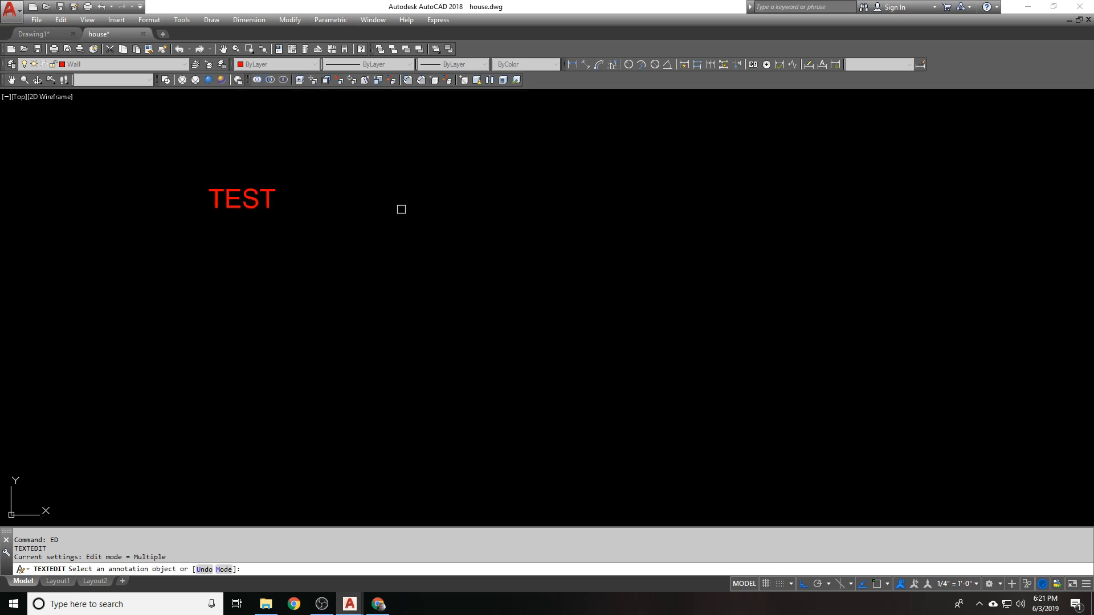
pyautogui.press('Escape')
pyautogui.write('TEST')
pyautogui.press('Escape')
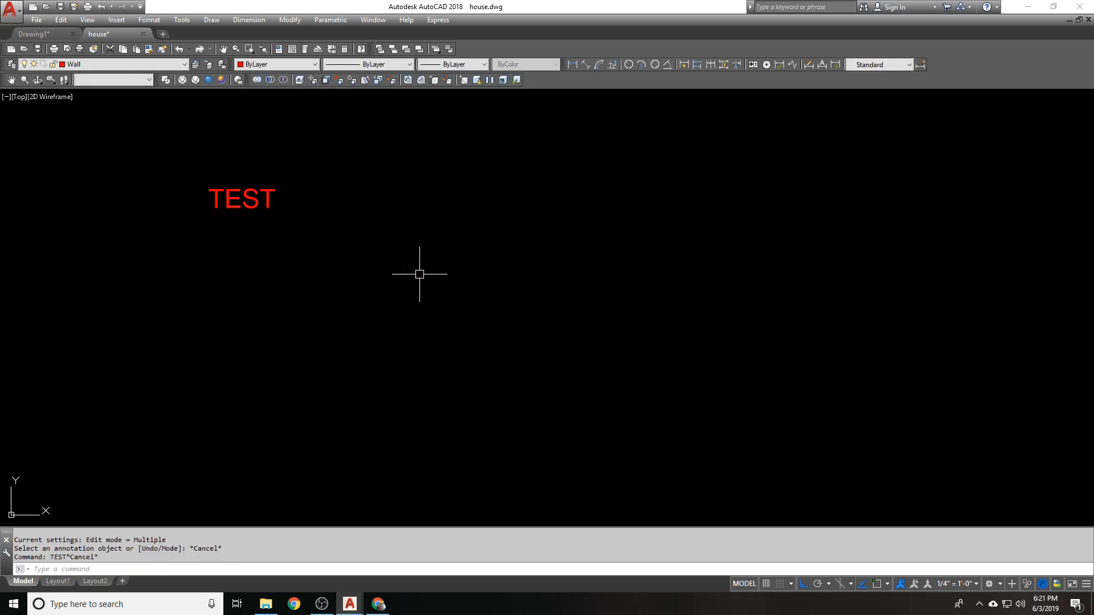
pyautogui.write('T')
pyautogui.press('Escape')
# Create a second multiline text reading TEST, with its text box below and to the right of the first TEST.
pyautogui.write('T')
pyautogui.press('space')
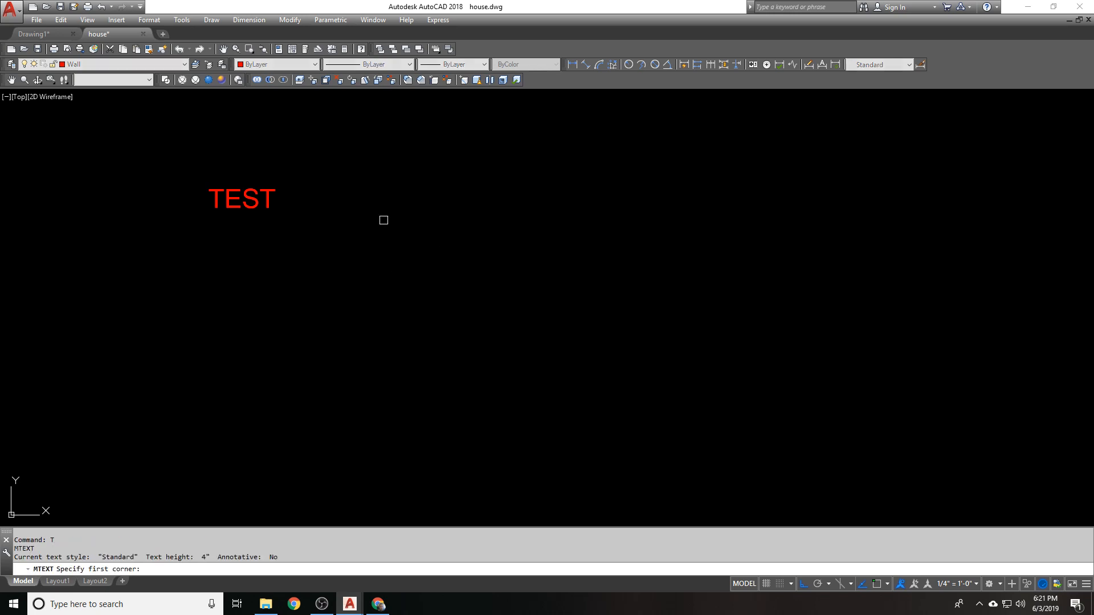
pyautogui.click(383, 220)
pyautogui.click(656, 316)
pyautogui.write('TEST')
pyautogui.click(525, 280)
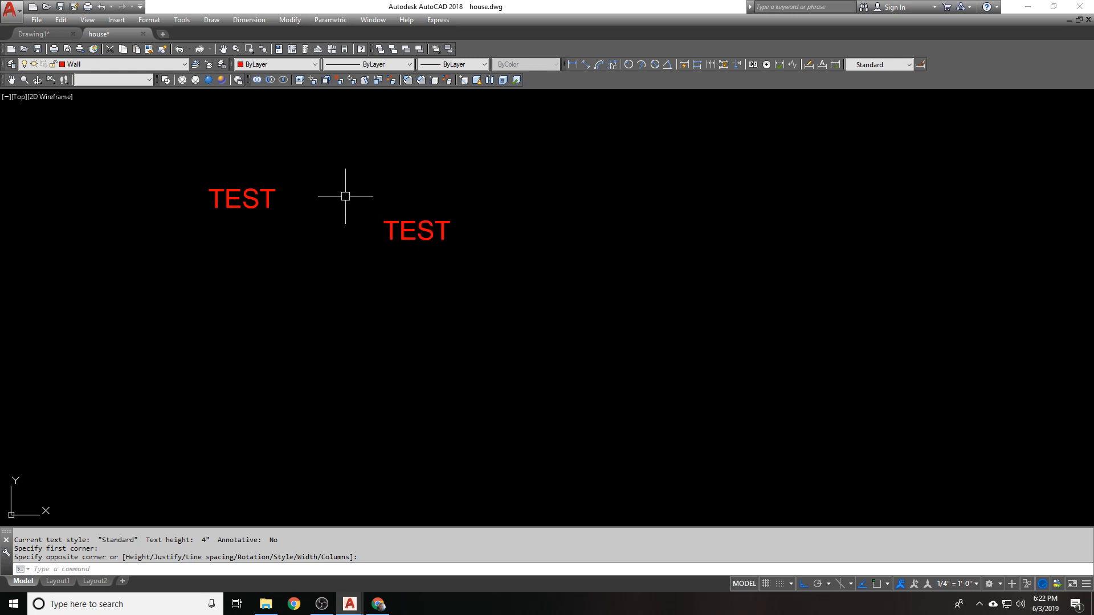
# Replace the content of the newly placed TEST text with EDIT.
pyautogui.doubleClick(436, 232)
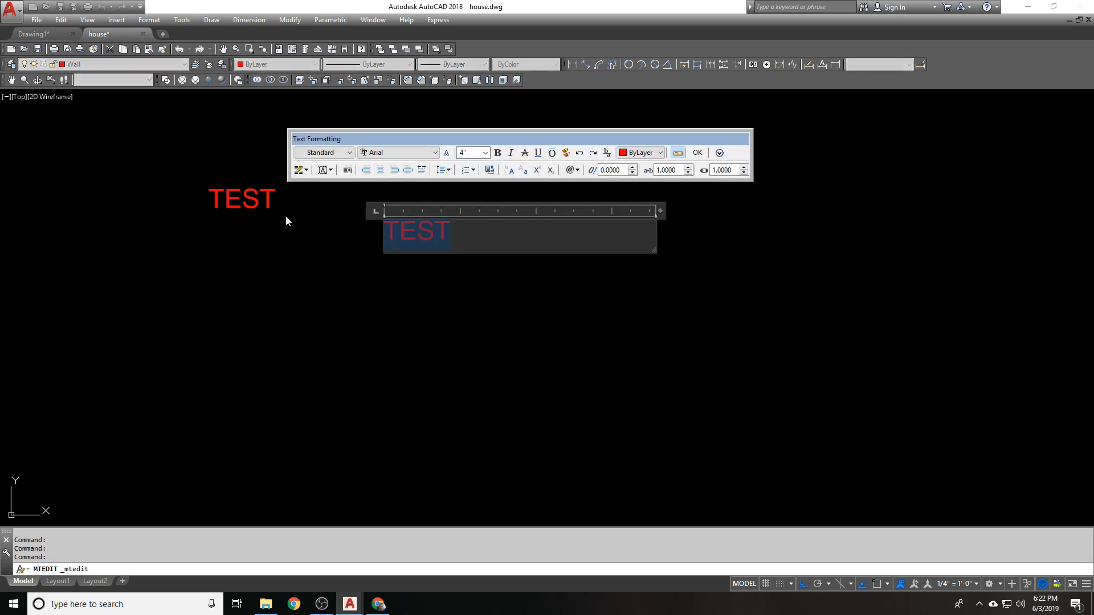
pyautogui.write('EDIT')
pyautogui.click(247, 269)
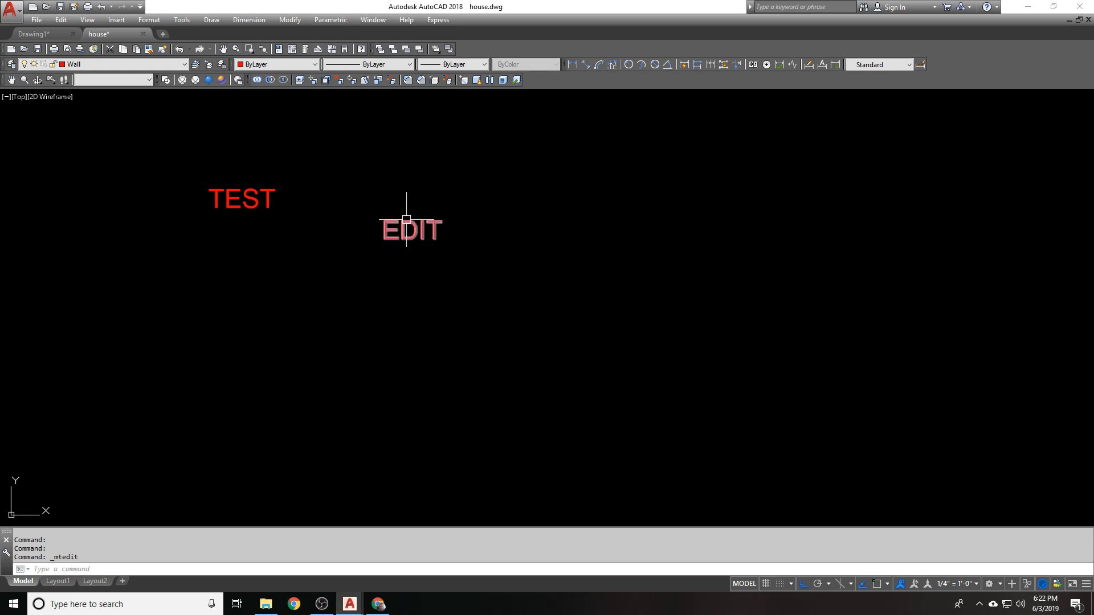
# Examine the properties of the EDIT multiline text, including its defined width and column settings.
pyautogui.scroll(-1, 575, 222)
pyautogui.click(450, 227)
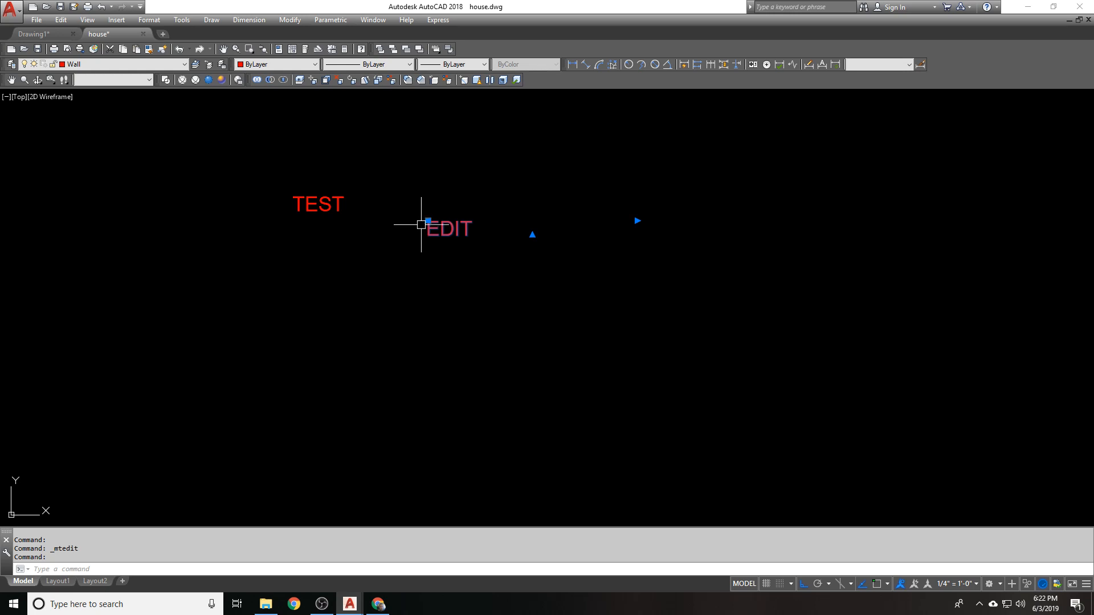
pyautogui.scroll(1, 428, 226)
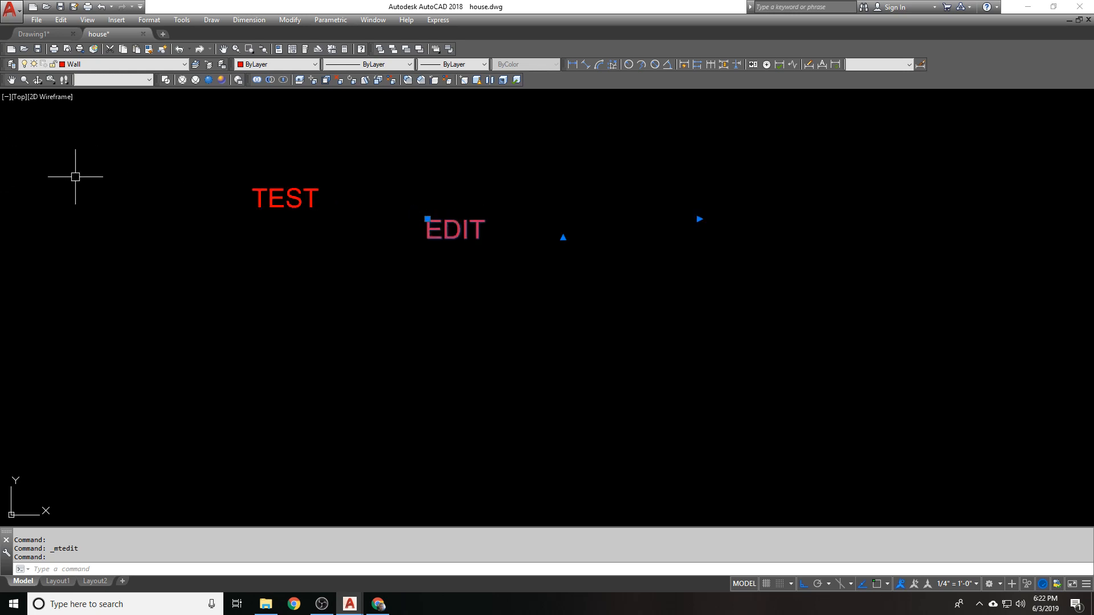
pyautogui.hotkey('ctrl', '1')
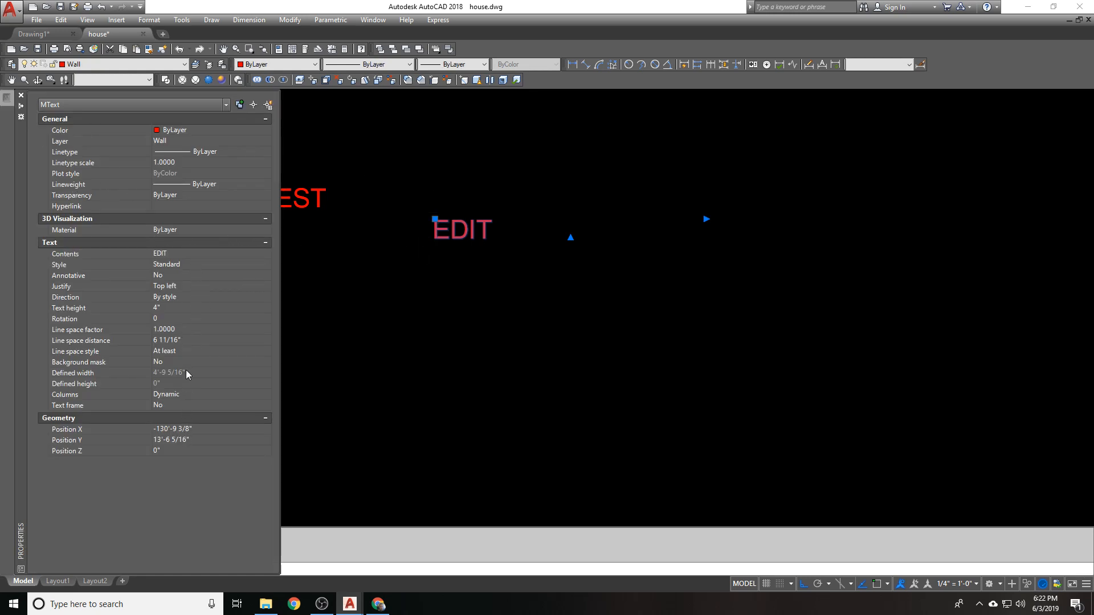
pyautogui.hotkey('ctrl', '1')
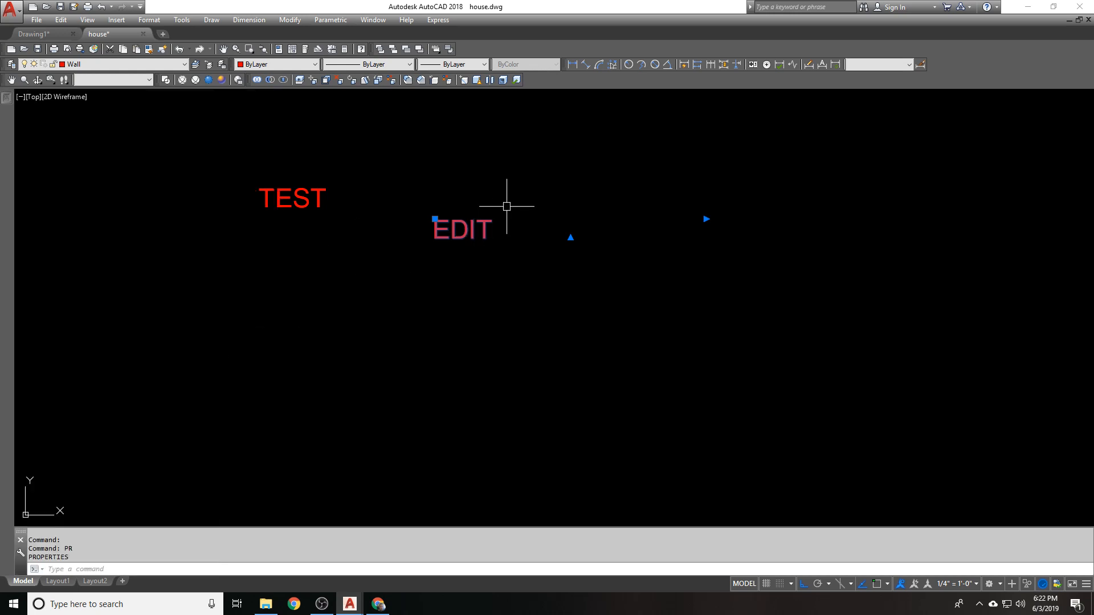
pyautogui.press('Escape')
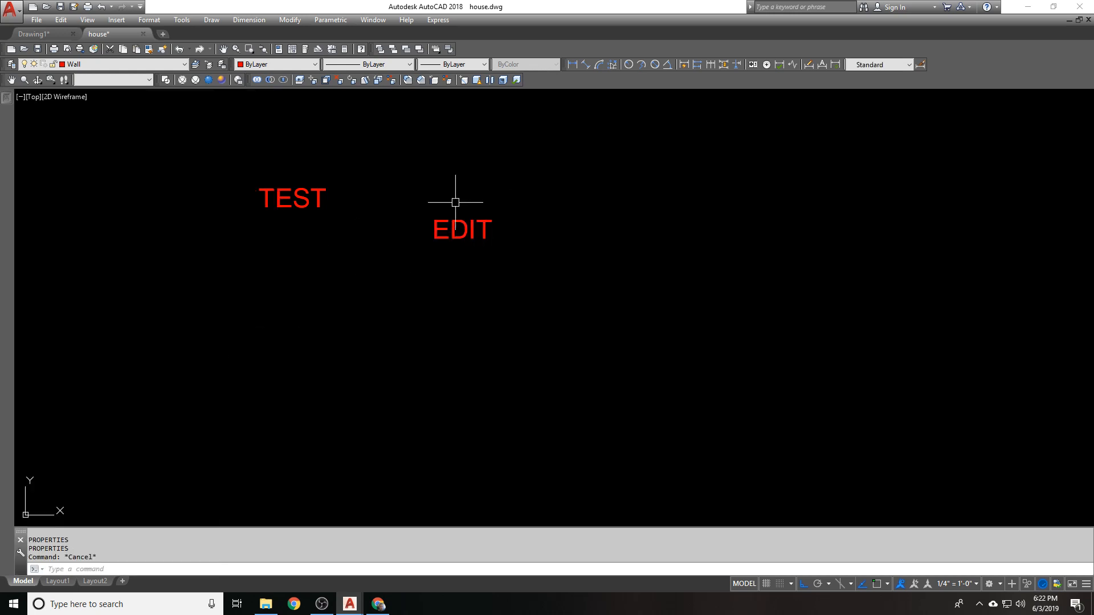
# Draw a wide rectangle below the EDIT text.
pyautogui.write('REC')
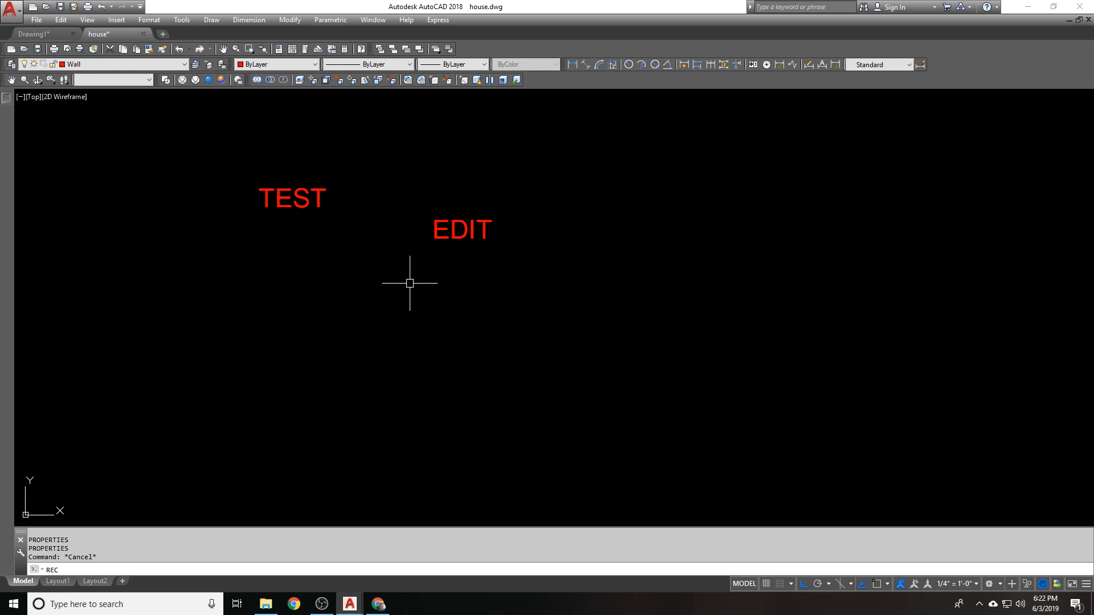
pyautogui.press('Return')
pyautogui.click(390, 299)
pyautogui.click(566, 357)
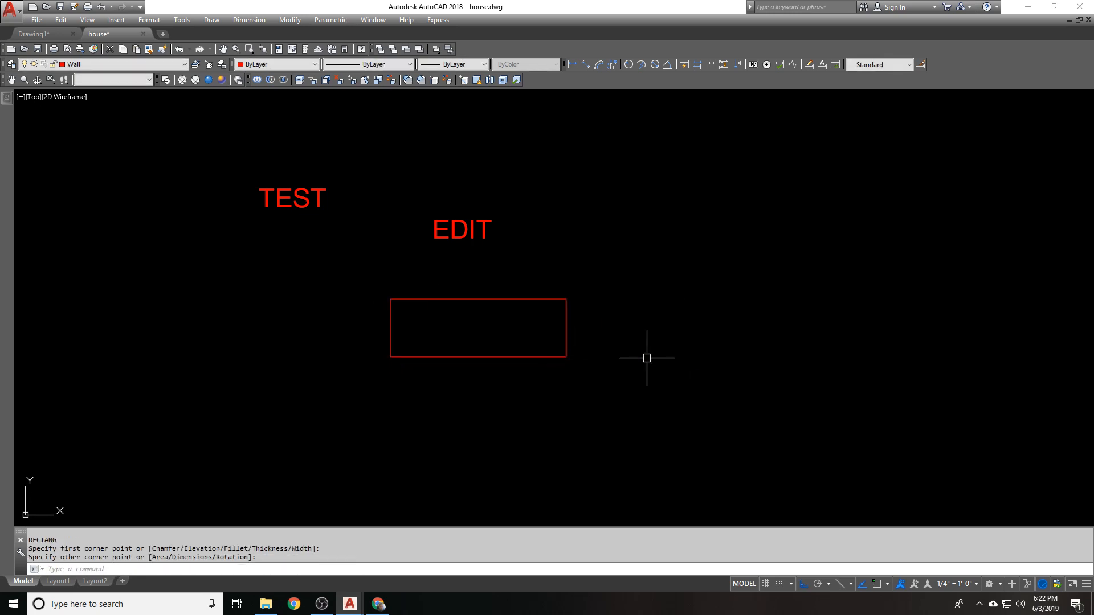
# Start a hatch with the rectangle as its boundary and preview the predefined ANSI31 pattern.
pyautogui.write('H')
pyautogui.press('Return')
pyautogui.click(322, 204)
pyautogui.click(617, 306)
pyautogui.click(403, 391)
pyautogui.press('Return')
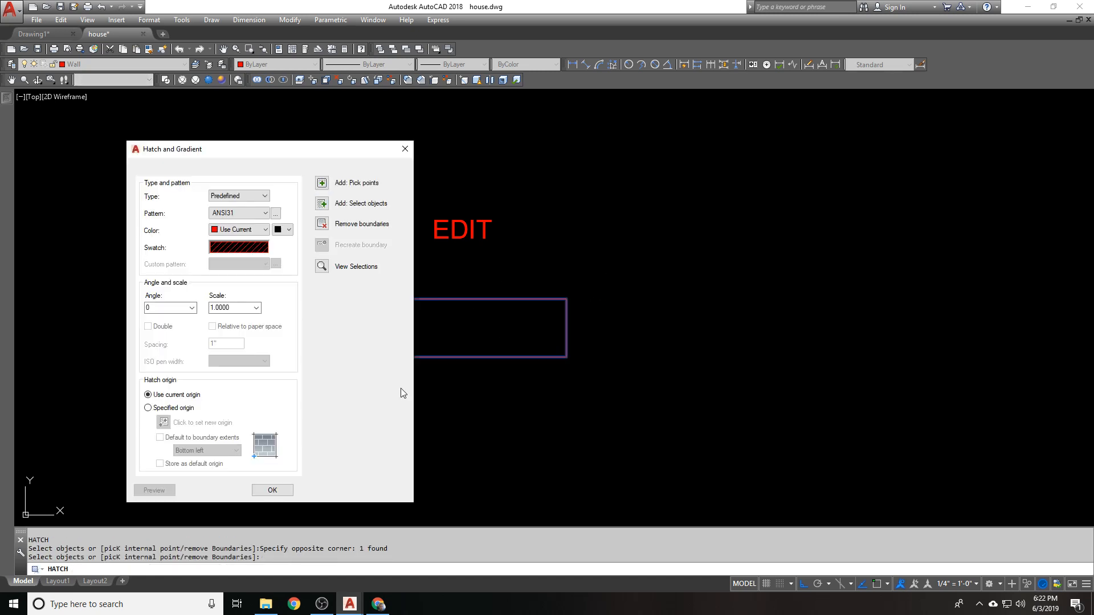
pyautogui.click(154, 491)
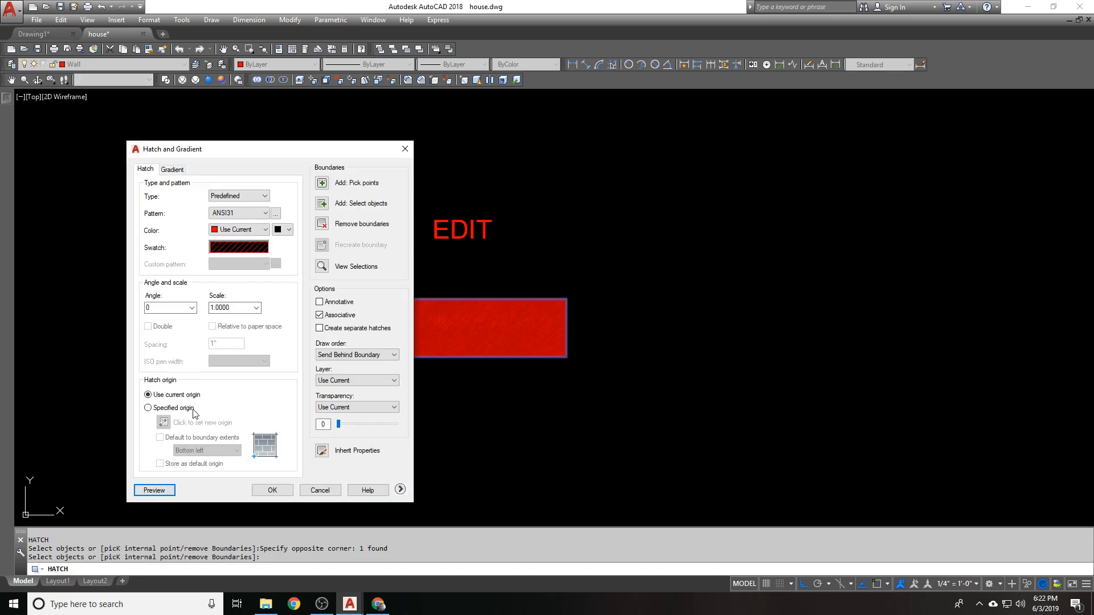
# Increase the ANSI31 pattern scale for wider line spacing, preview it and apply the hatch to the rectangle.
pyautogui.click(242, 308)
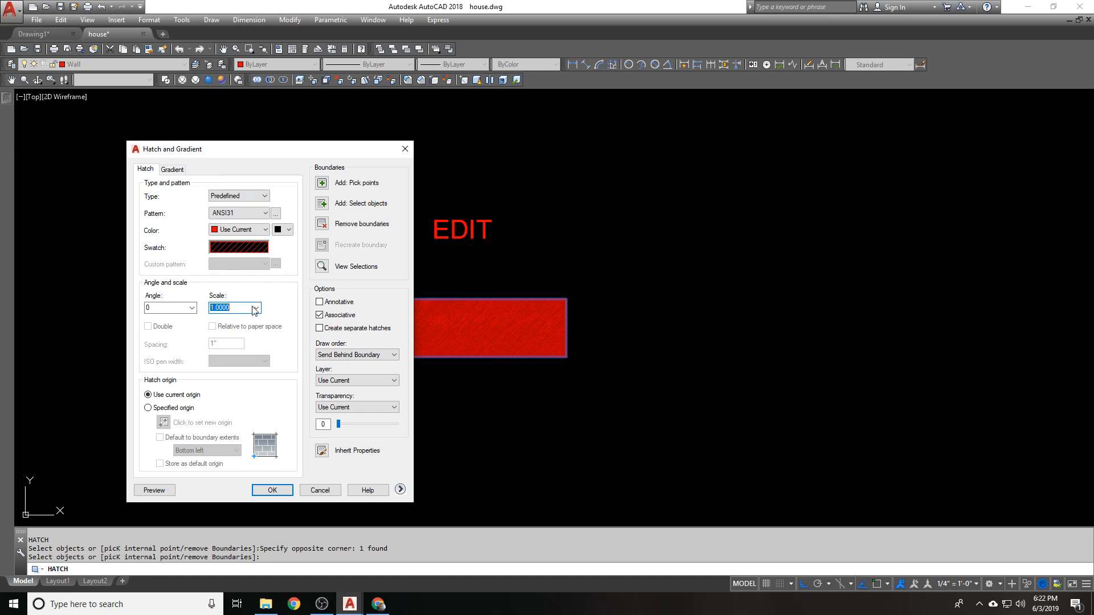
pyautogui.moveTo(327, 154); pyautogui.dragTo(364, 128)
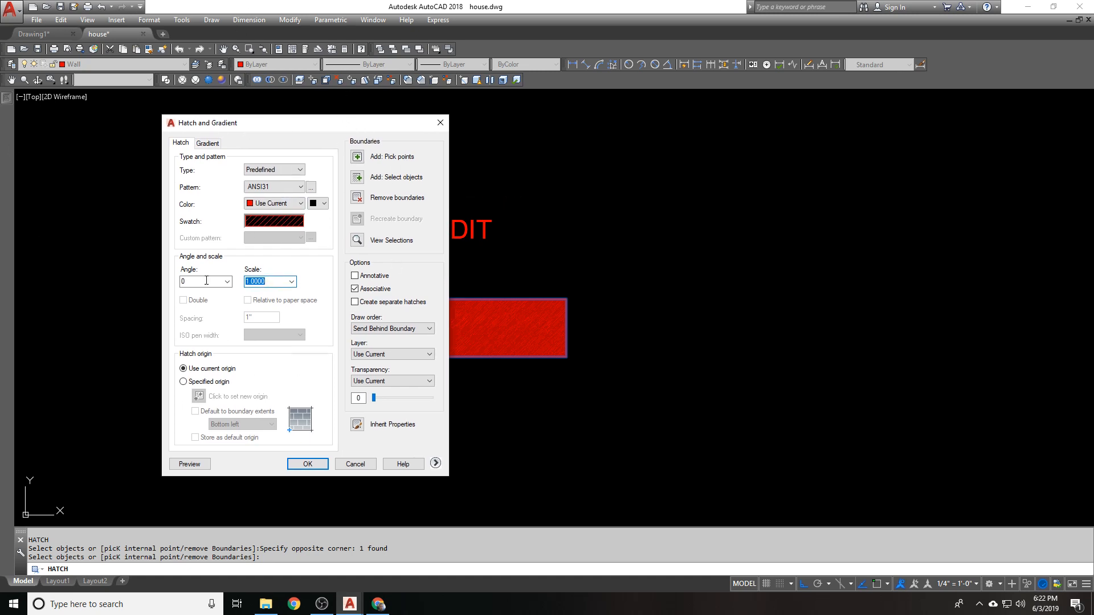
pyautogui.click(188, 465)
pyautogui.press('Escape')
pyautogui.click(319, 469)
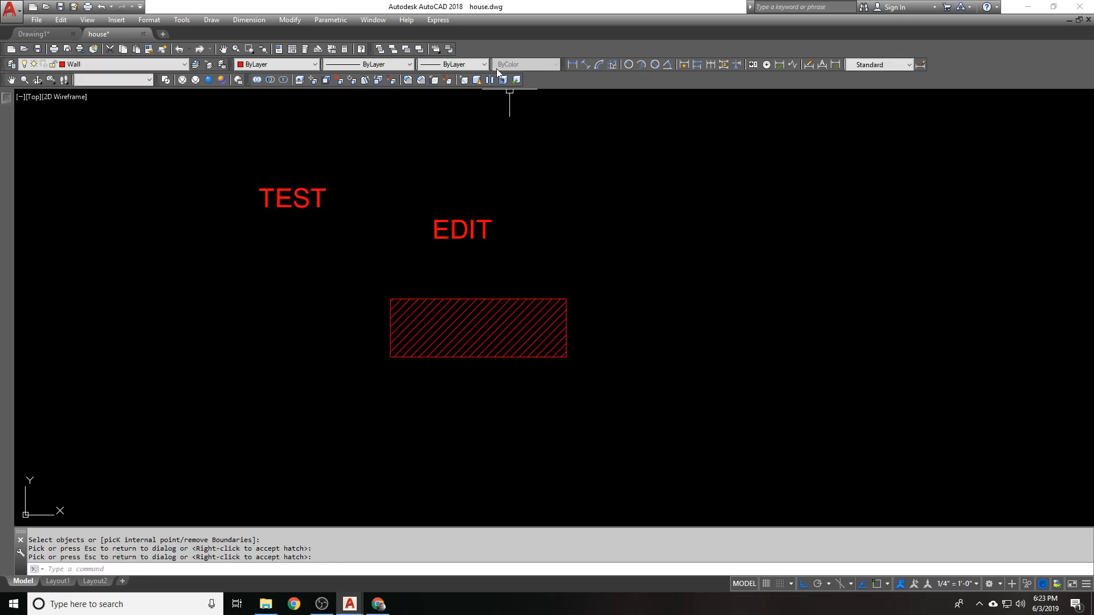
# Center the EDIT text within its box and set it to No Columns.
pyautogui.click(463, 237)
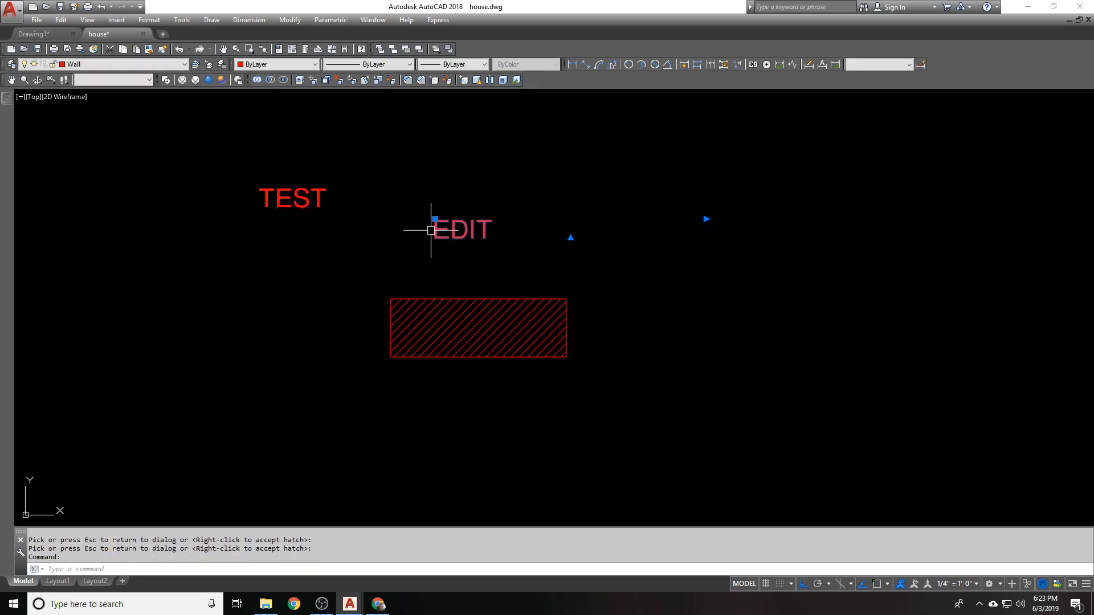
pyautogui.write('ED')
pyautogui.press('Return')
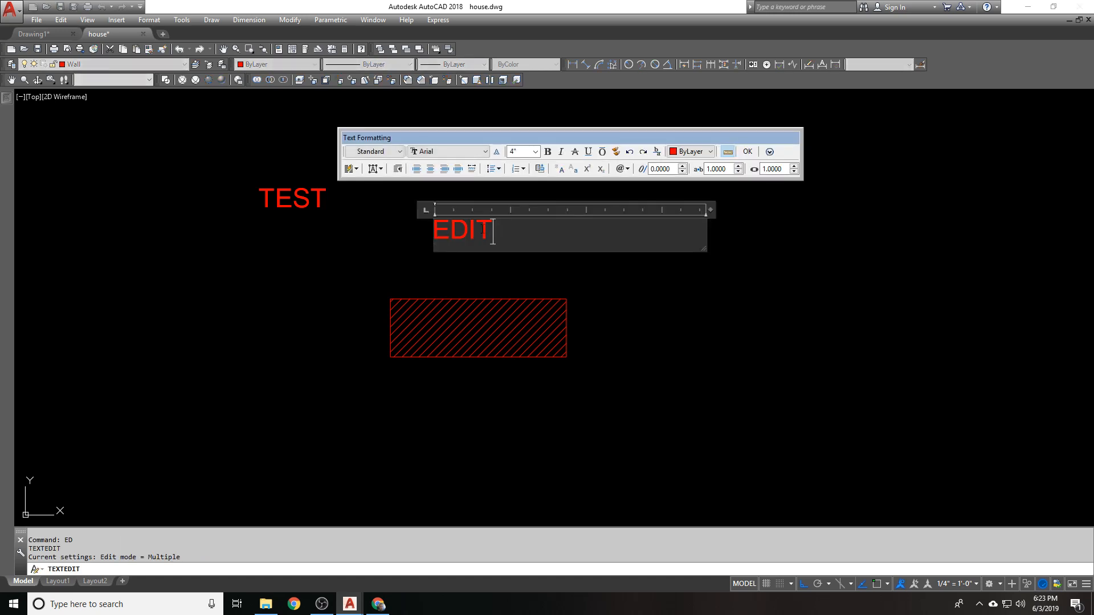
pyautogui.click(430, 169)
pyautogui.click(352, 168)
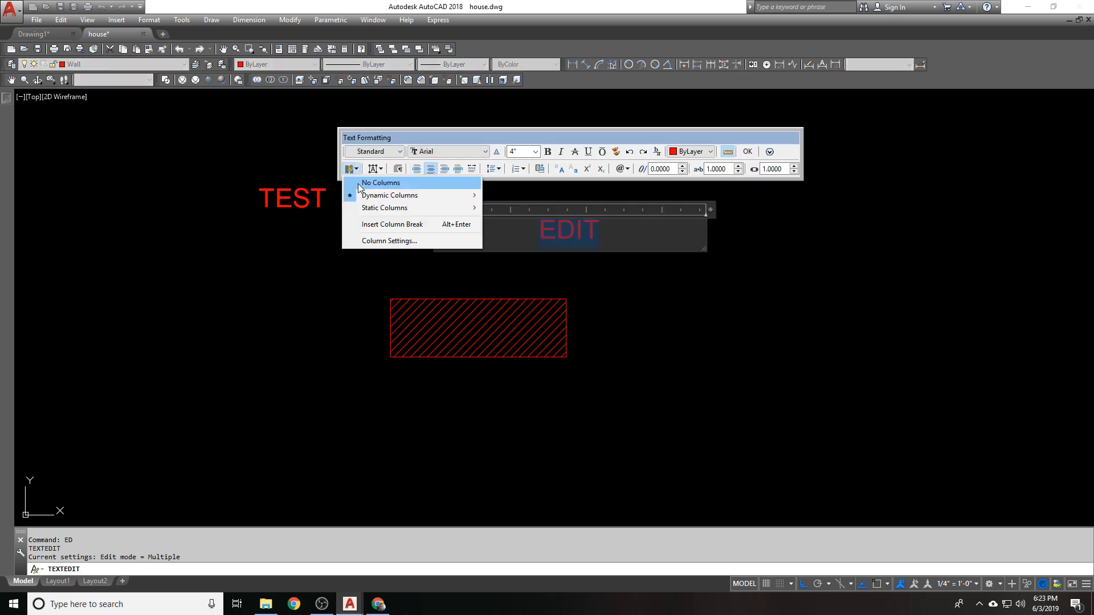
pyautogui.click(358, 183)
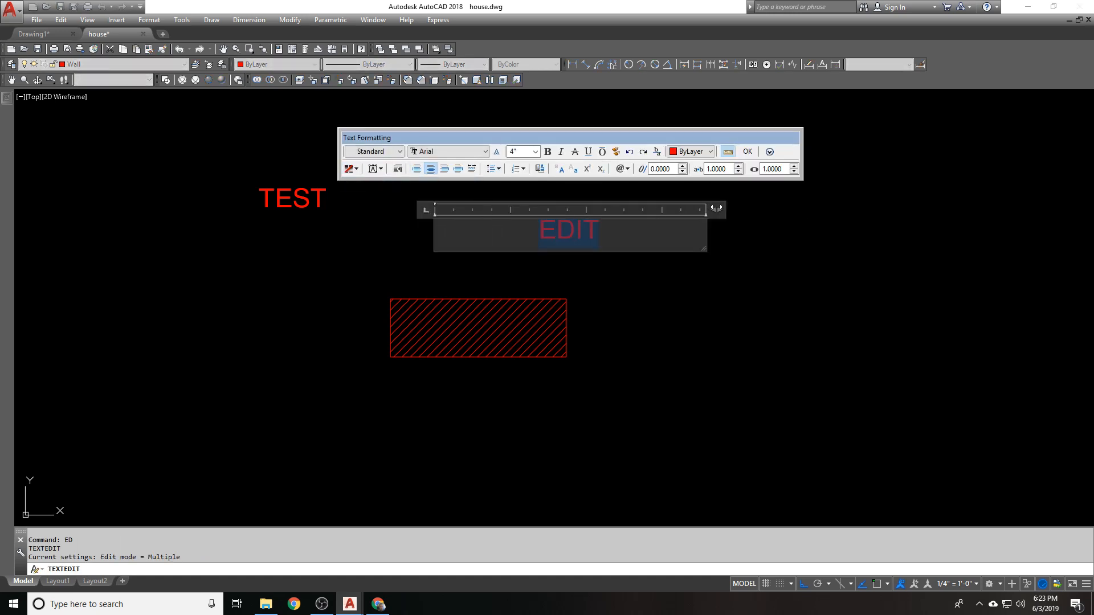
pyautogui.click(801, 223)
# Widen the EDIT text box slightly, then shrink it to the width of the word and close the editor.
pyautogui.click(555, 228)
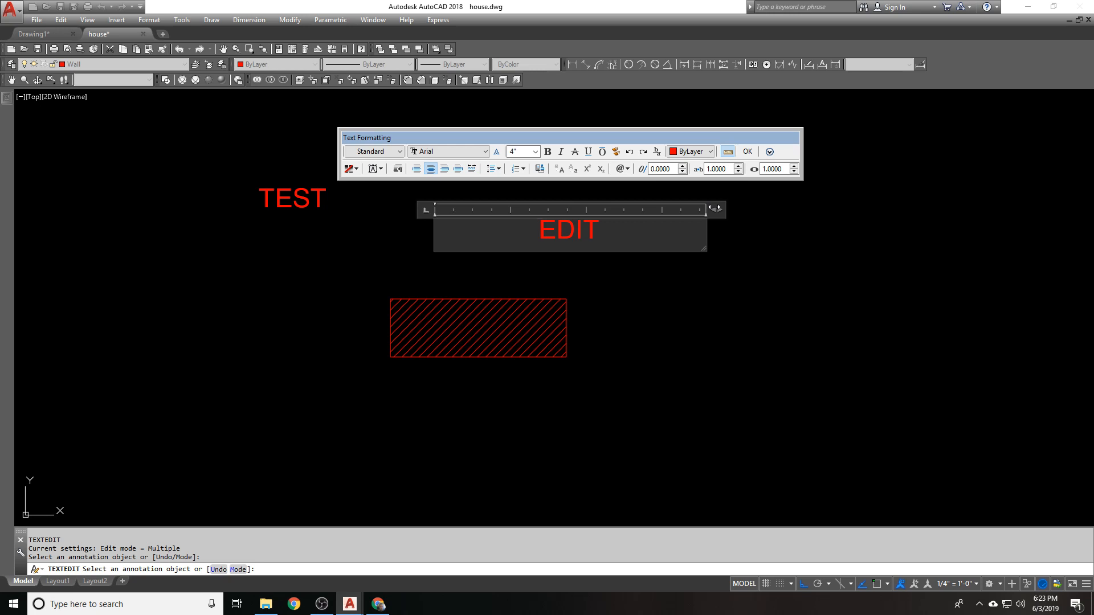
pyautogui.moveTo(715, 209)
pyautogui.mouseDown()
pyautogui.moveTo(544, 212)
pyautogui.moveTo(727, 211)
pyautogui.mouseUp()
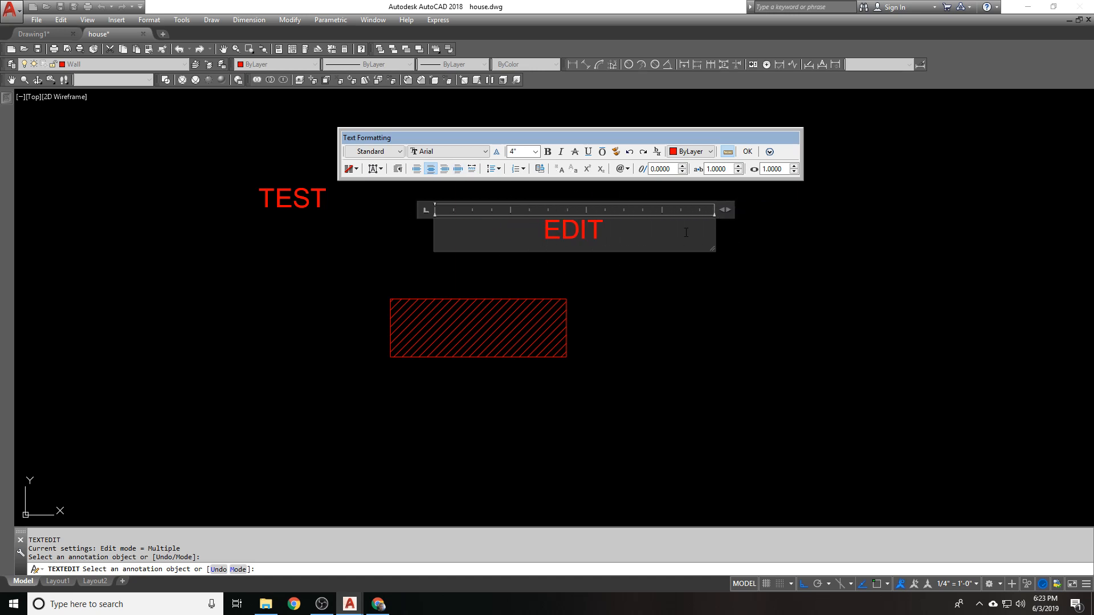
pyautogui.moveTo(727, 209); pyautogui.dragTo(420, 217)
pyautogui.click(532, 209)
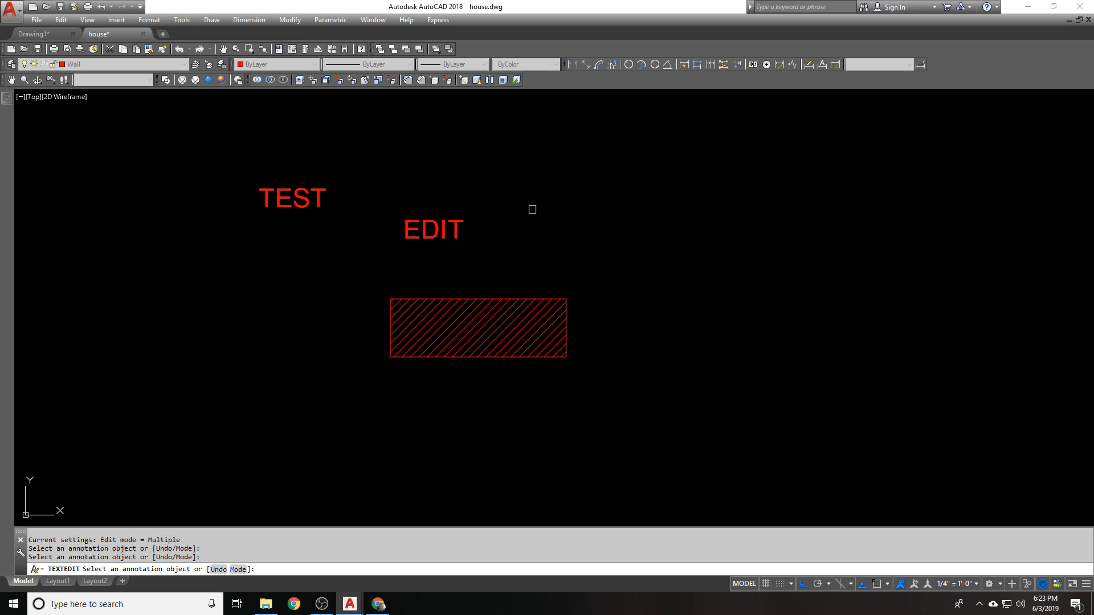
# Reopen the EDIT text and resize its box narrower and wider to test how the centered word moves.
pyautogui.click(428, 226)
pyautogui.moveTo(441, 215); pyautogui.dragTo(332, 197)
pyautogui.click(613, 237)
pyautogui.click(494, 228)
pyautogui.click(343, 232)
pyautogui.click(427, 225)
pyautogui.moveTo(441, 212); pyautogui.dragTo(623, 209)
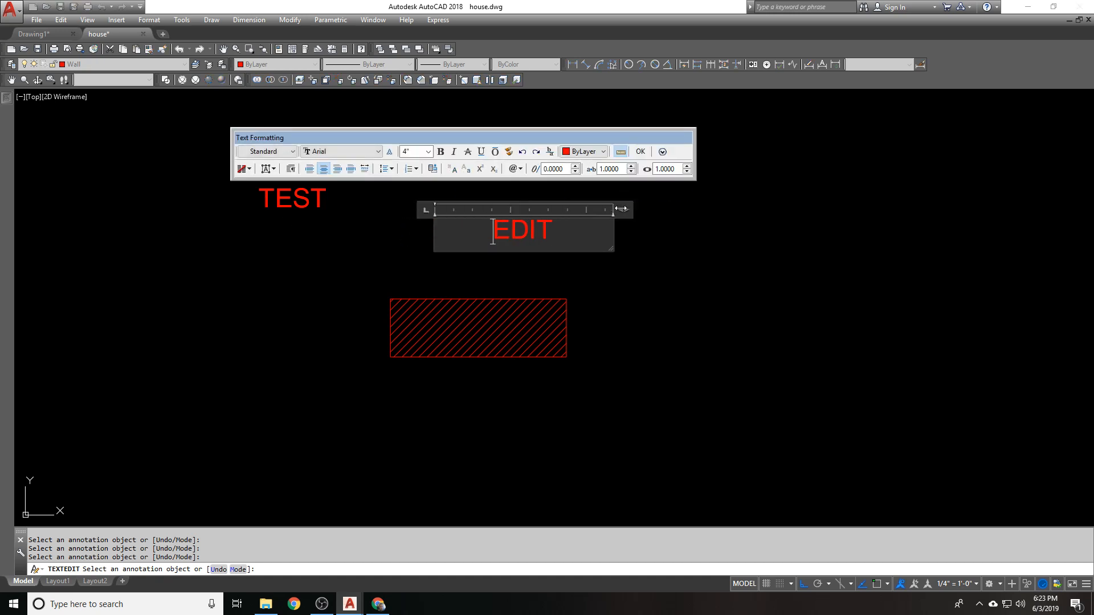
# Discard the unsaved text changes and undo the centering and column edits, restoring the rectangle's hatch.
pyautogui.press('Escape')
pyautogui.click(611, 304)
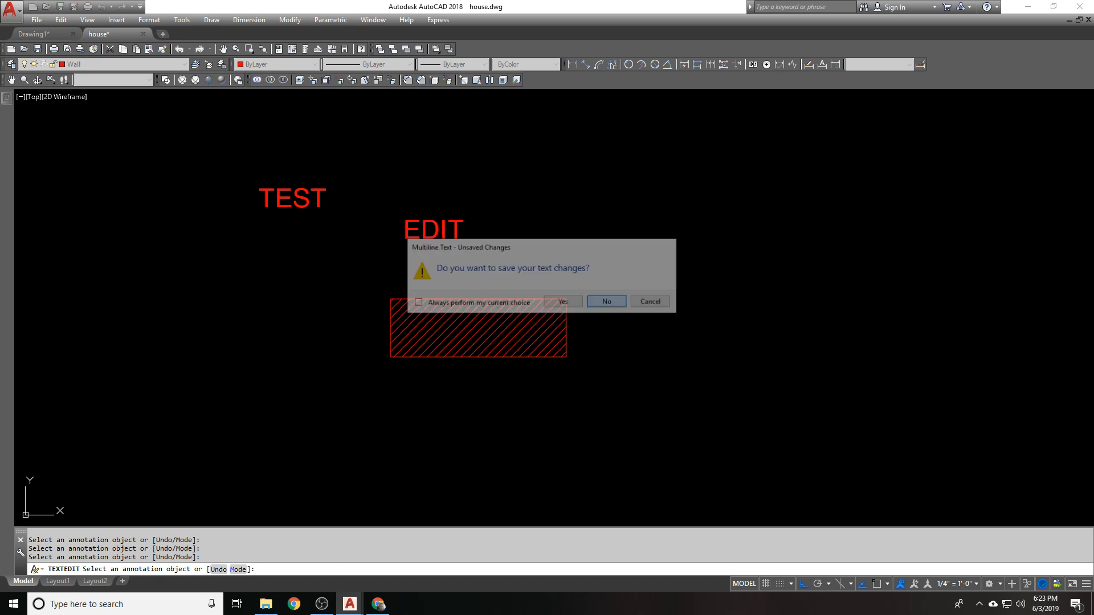
pyautogui.hotkey('ctrl', 'z')
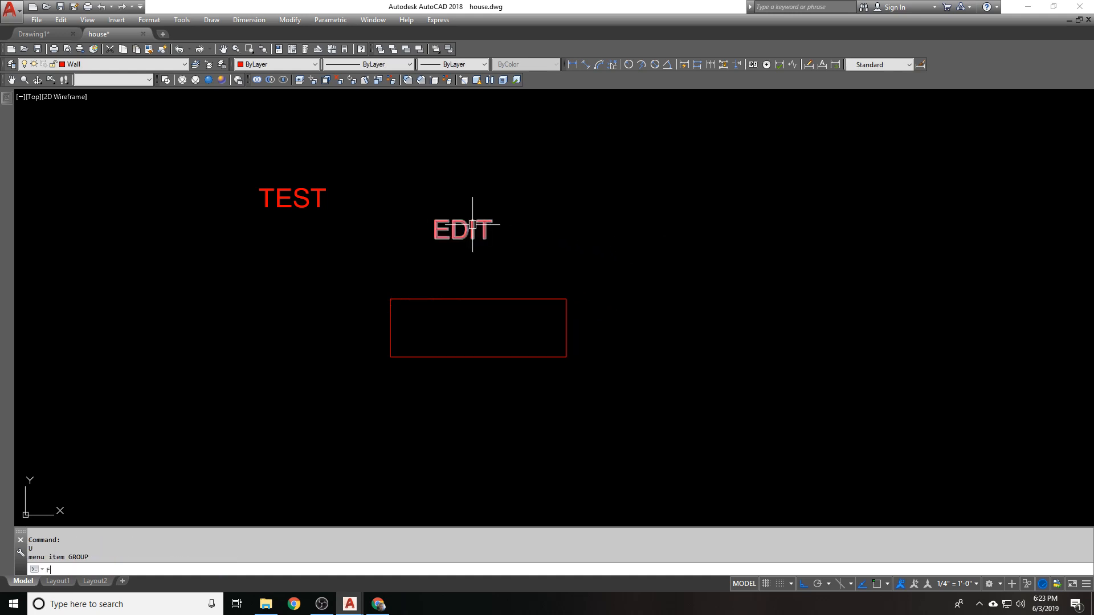
pyautogui.hotkey('ctrl', 'y')
# Set the EDIT text to No Columns and shrink its box to the width of the word.
pyautogui.click(460, 223)
pyautogui.write('ED')
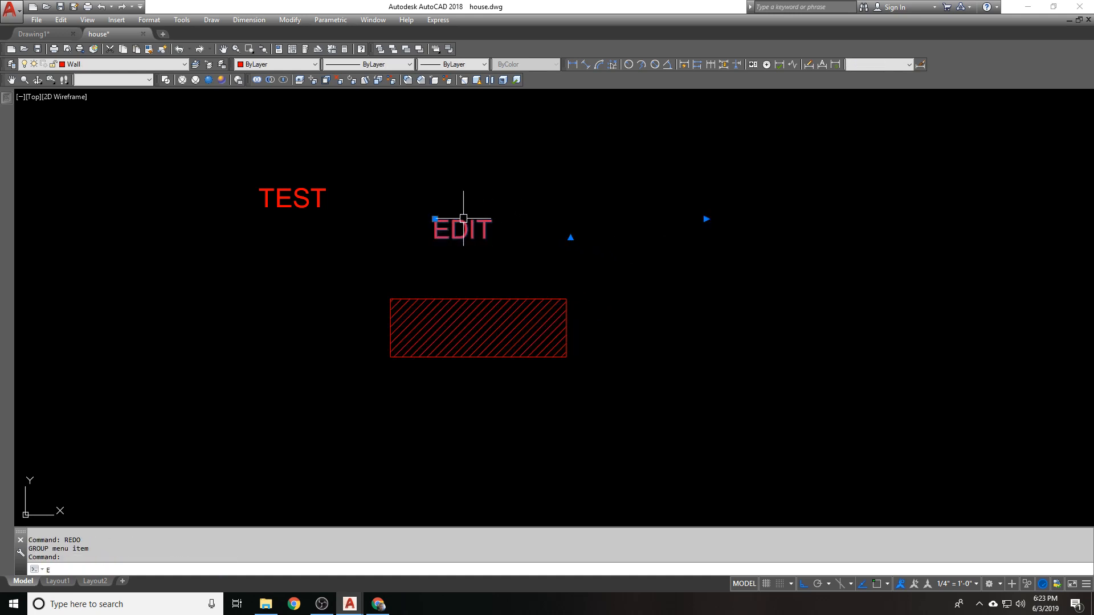
pyautogui.press('Return')
pyautogui.click(348, 169)
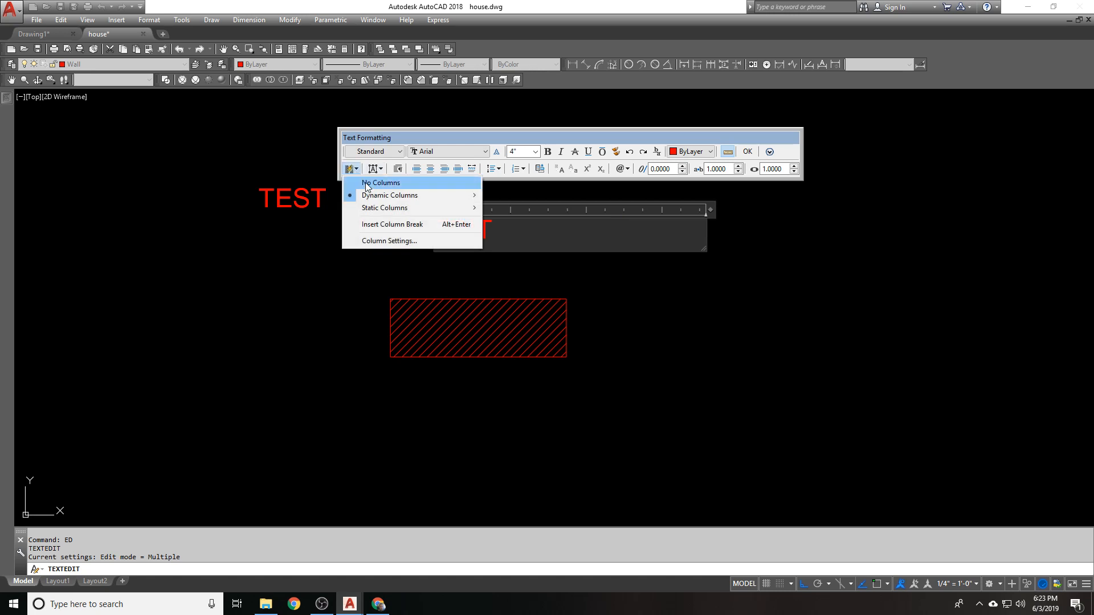
pyautogui.click(365, 183)
pyautogui.click(383, 221)
# Reopen the EDIT text to check its box width, close it unchanged and select the text again.
pyautogui.write('ED')
pyautogui.press('Escape')
pyautogui.press('Return')
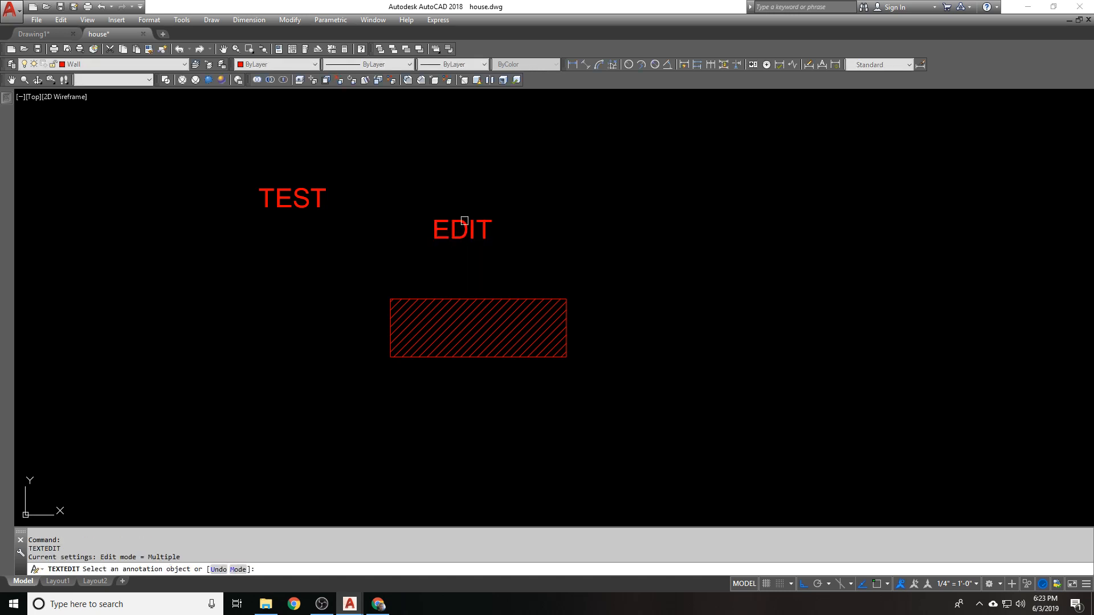
pyautogui.click(461, 227)
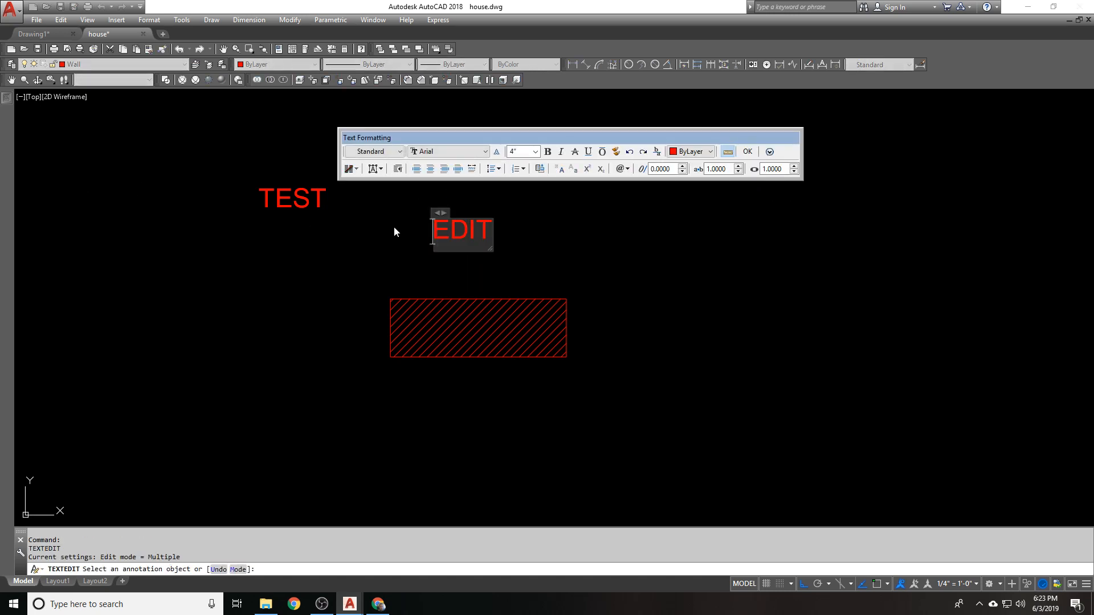
pyautogui.click(377, 264)
pyautogui.press('Return')
pyautogui.click(454, 221)
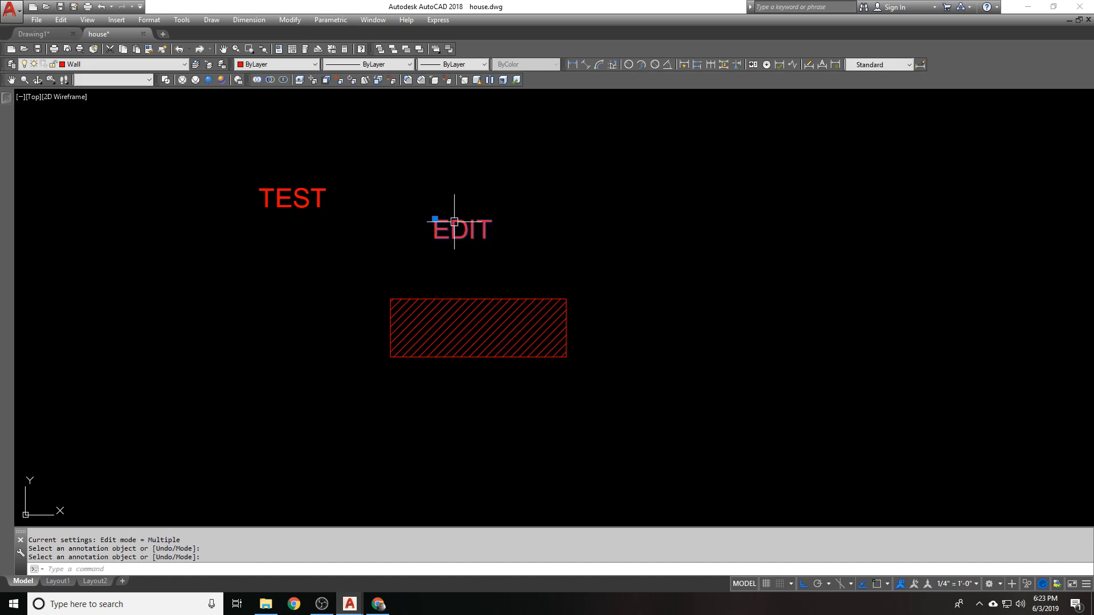
# Reopen the EDIT text, try narrowing its box and exit text editing.
pyautogui.doubleClick(466, 219)
pyautogui.moveTo(445, 211); pyautogui.dragTo(381, 215)
pyautogui.click(381, 215)
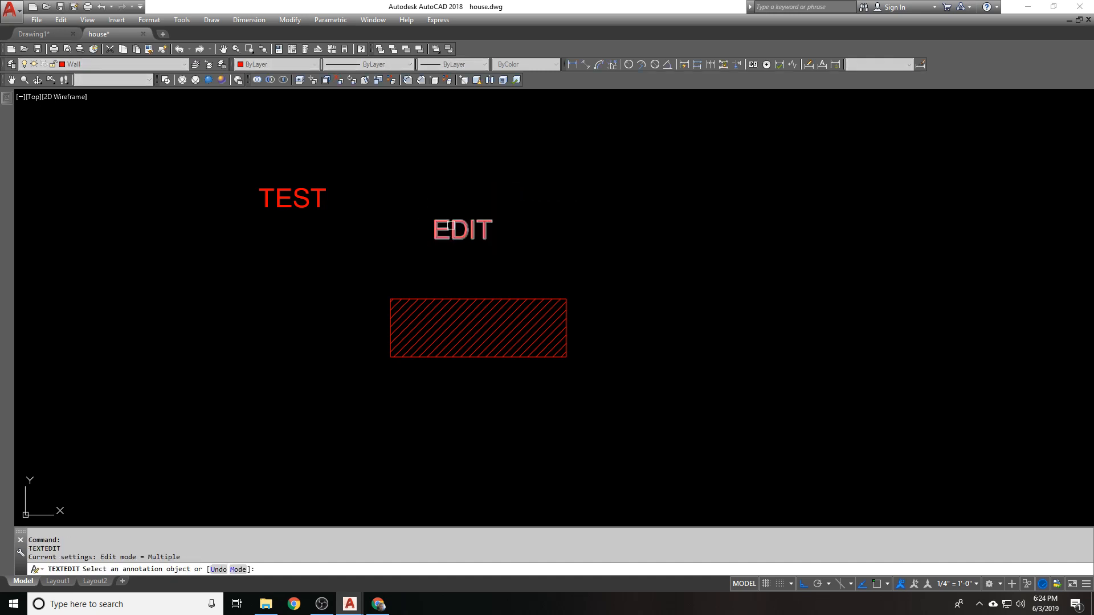
pyautogui.press('Escape')
# Reopen the EDIT text, center its paragraph within the text box and exit text editing.
pyautogui.write('ed')
pyautogui.press('Return')
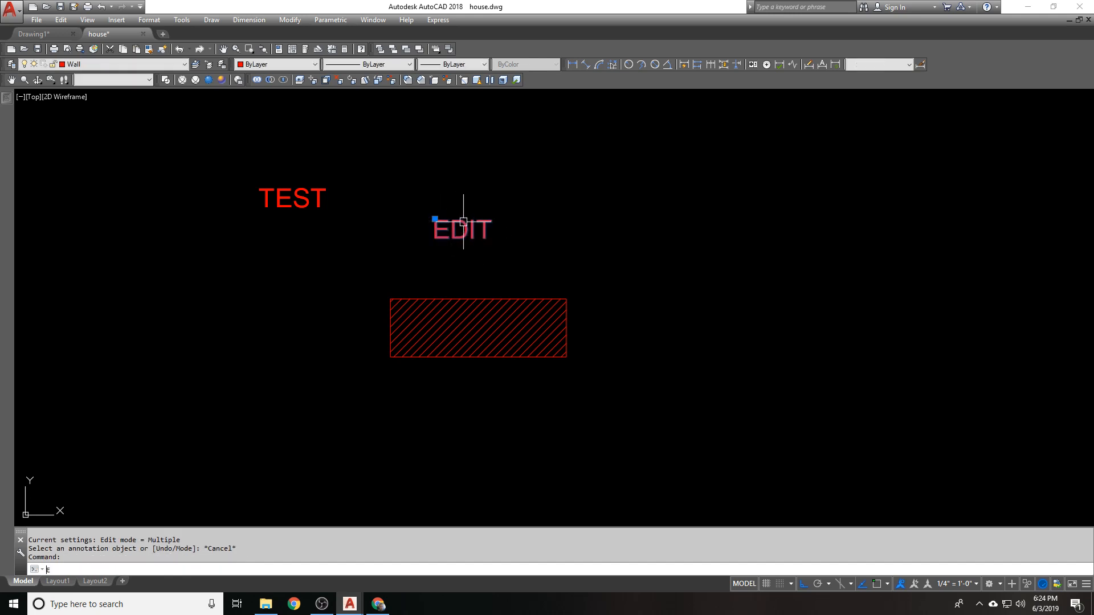
pyautogui.click(473, 223)
pyautogui.moveTo(501, 243); pyautogui.dragTo(337, 206)
pyautogui.click(319, 168)
pyautogui.click(338, 206)
pyautogui.click(452, 223)
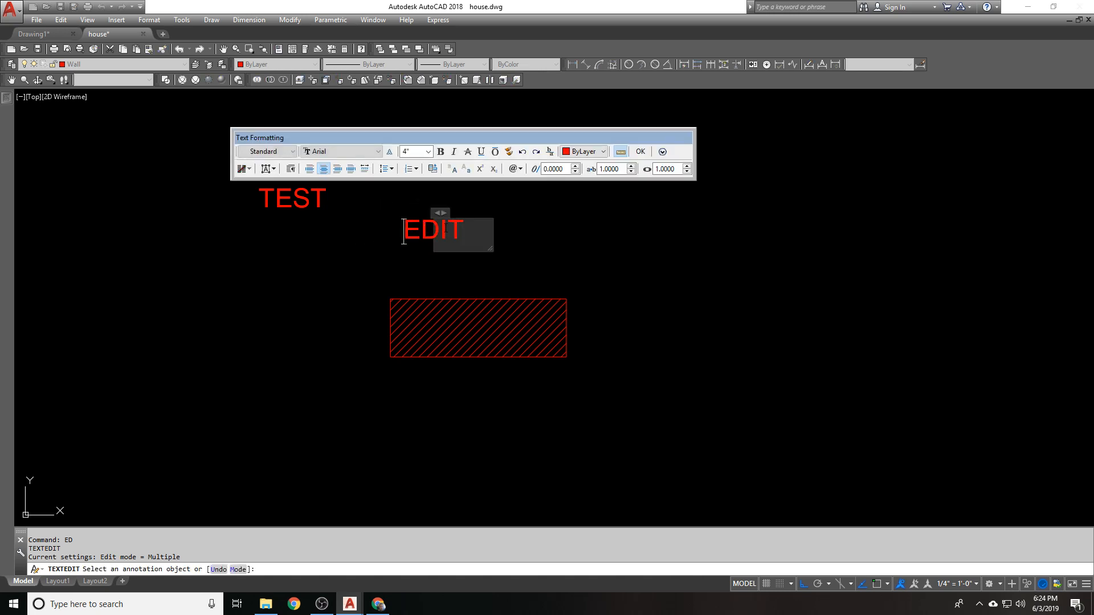
pyautogui.press('Escape')
pyautogui.press('Escape')
# Set the EDIT text's justification to Middle center in its properties and deselect it.
pyautogui.click(436, 231)
pyautogui.moveTo(8, 98)
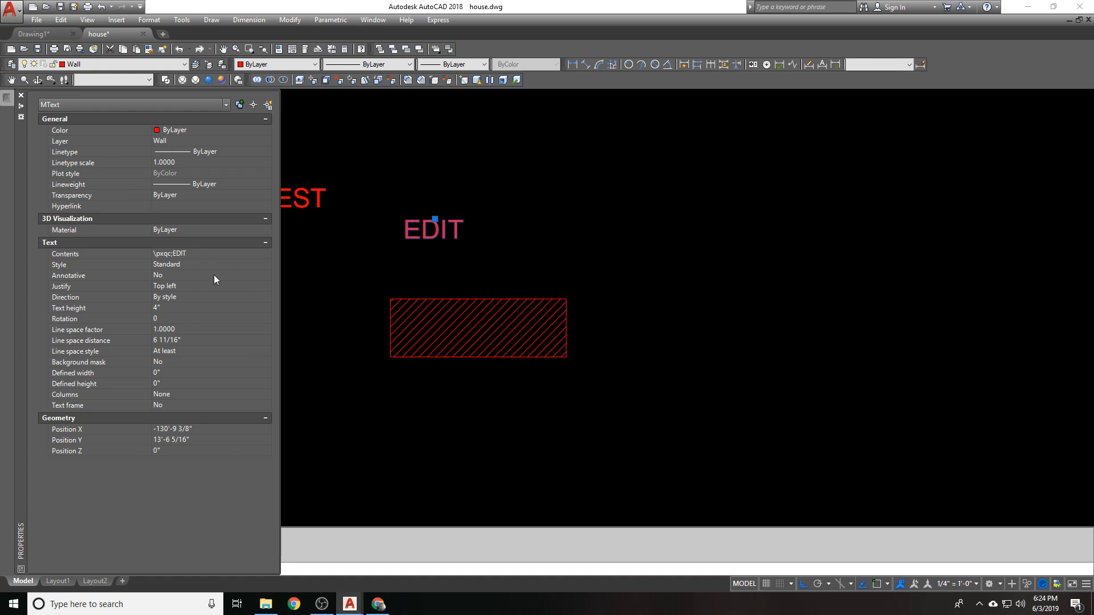
pyautogui.click(182, 286)
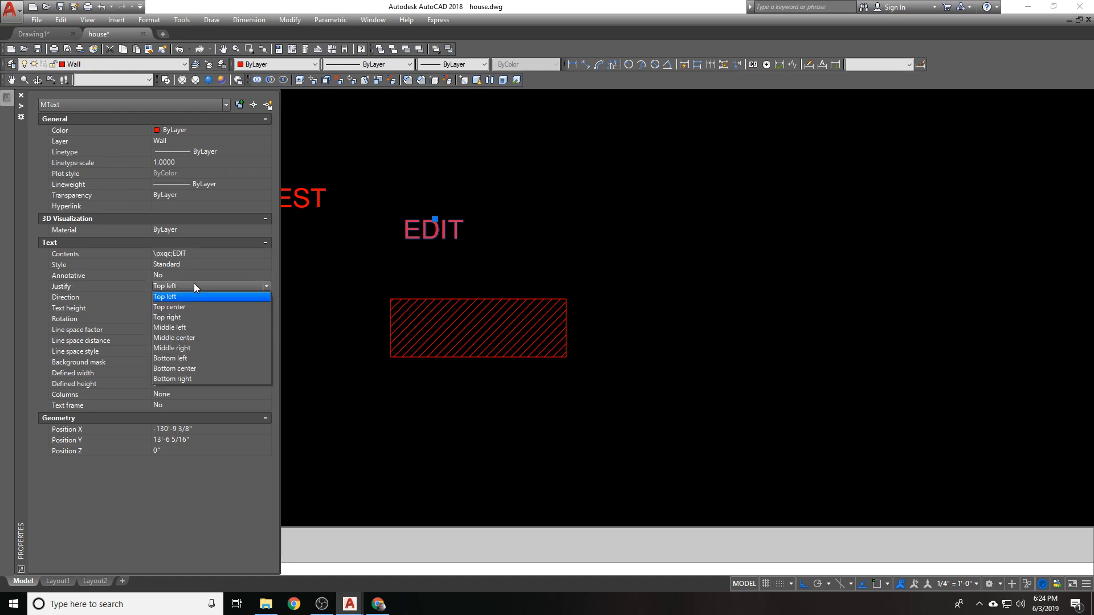
pyautogui.click(193, 337)
pyautogui.press('Escape')
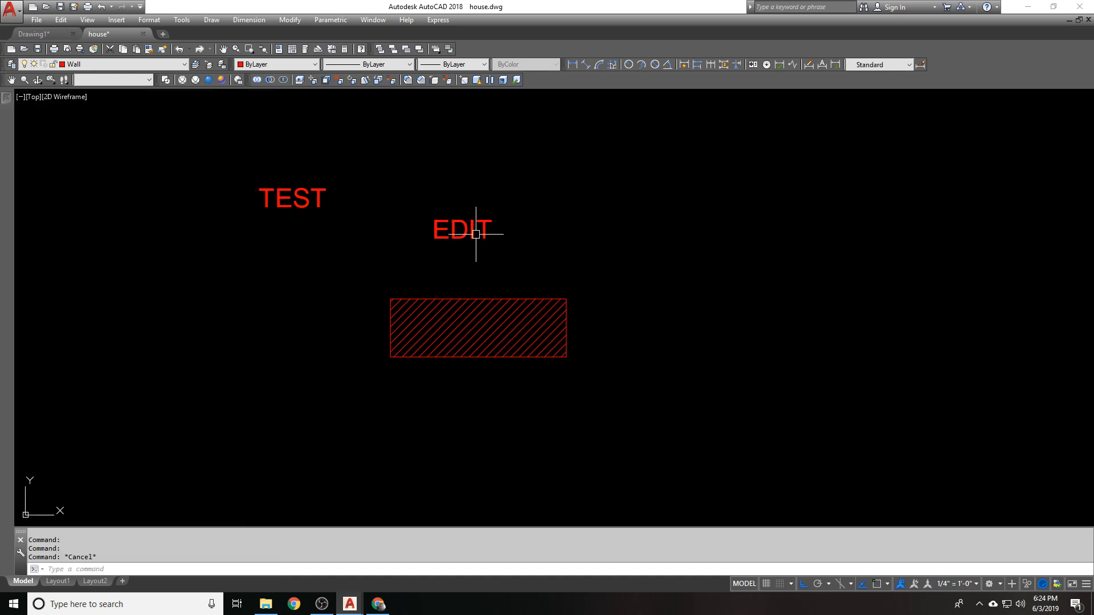
# Select the EDIT text to examine its insertion grip, and cancel the stretch started from it.
pyautogui.click(477, 233)
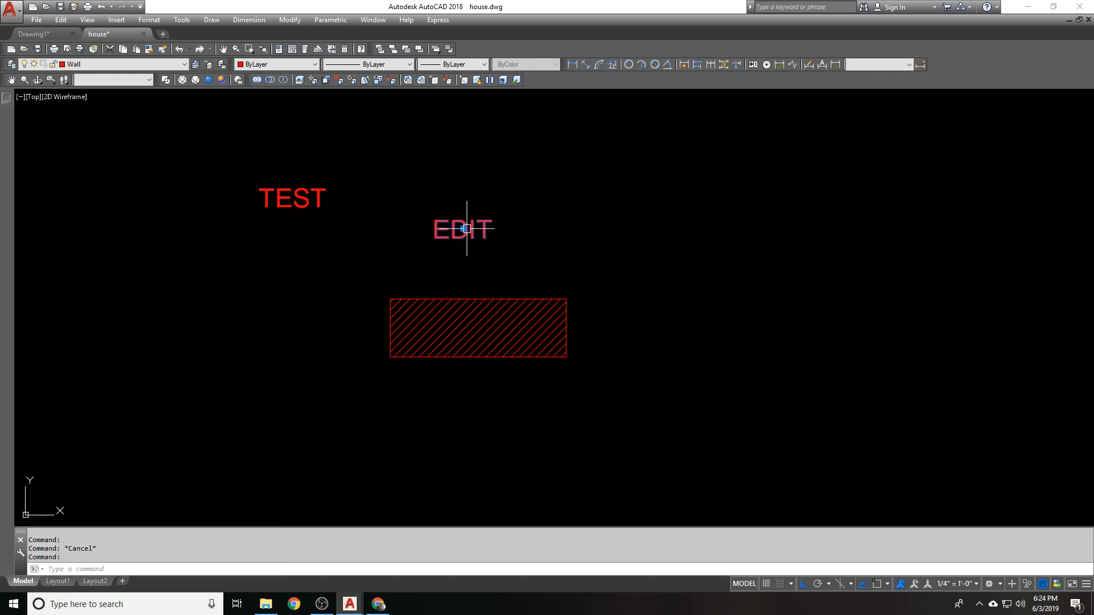
pyautogui.click(463, 229)
pyautogui.press('Escape')
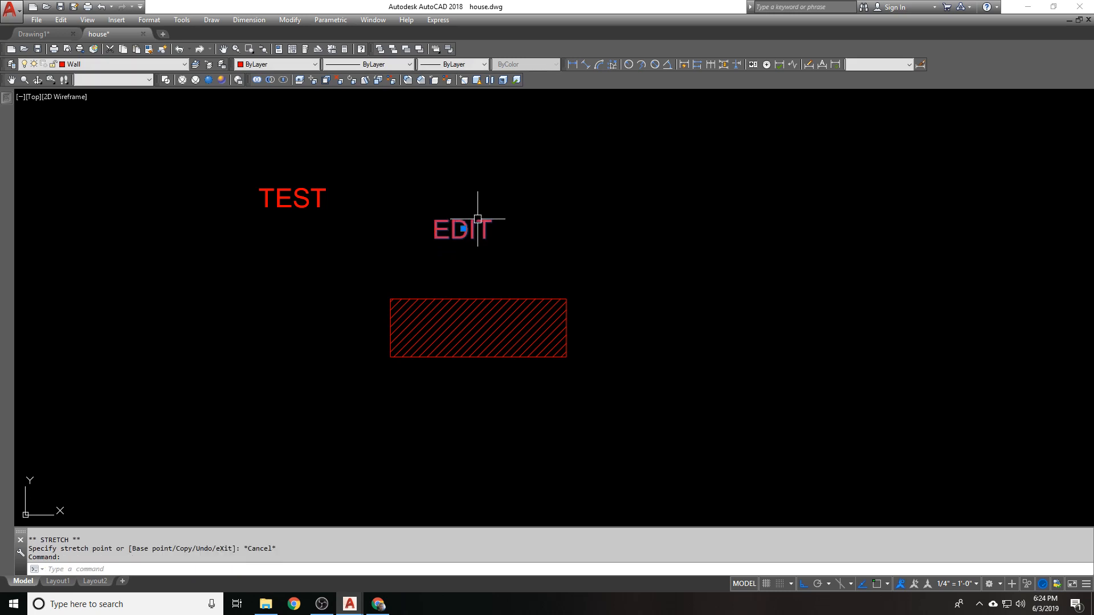
pyautogui.write('E')
pyautogui.press('Escape')
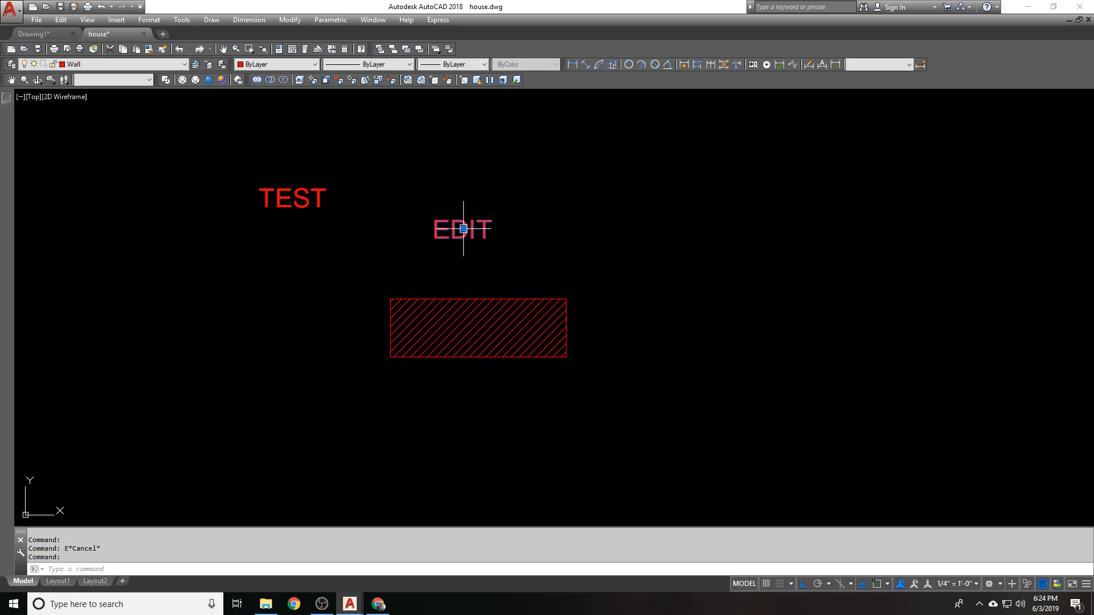
# Reopen the EDIT text to check how the word fits its box, then exit without saving text changes.
pyautogui.write('ed')
pyautogui.press('Return')
pyautogui.press('Escape')
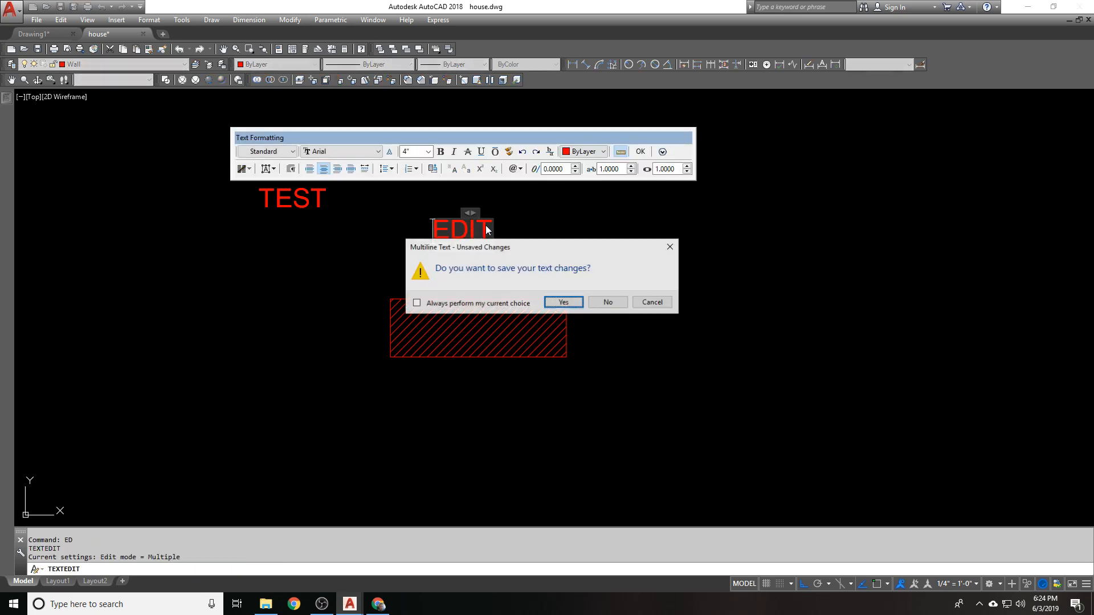
pyautogui.click(613, 301)
pyautogui.click(472, 228)
pyautogui.press('Escape')
pyautogui.press('Escape')
# Turn Ortho off and move the EDIT text by its grip to the middle of the hatched rectangle.
pyautogui.click(475, 227)
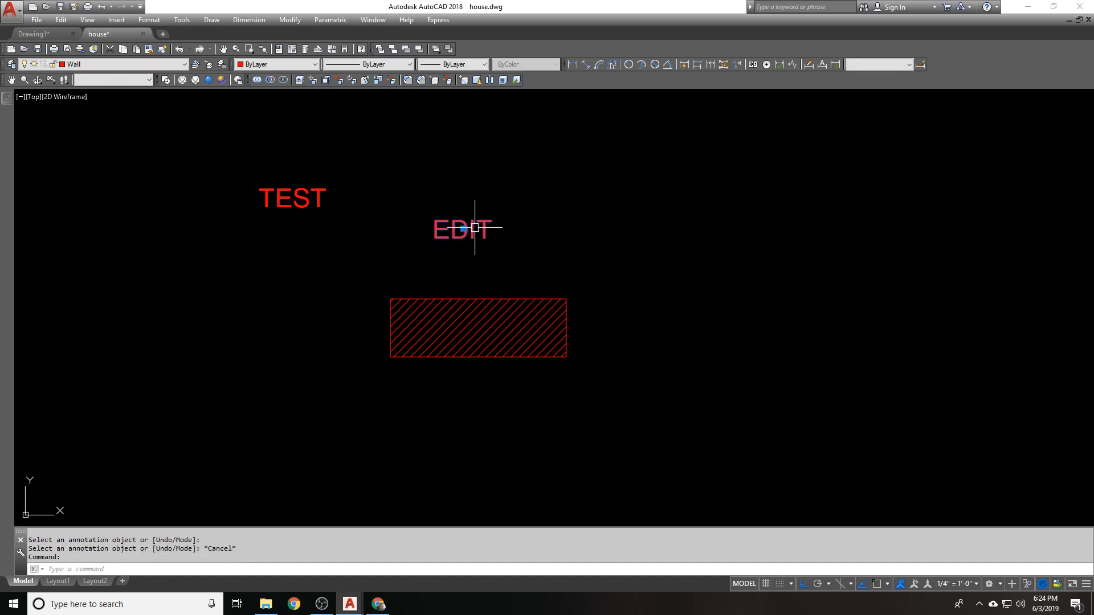
pyautogui.click(463, 228)
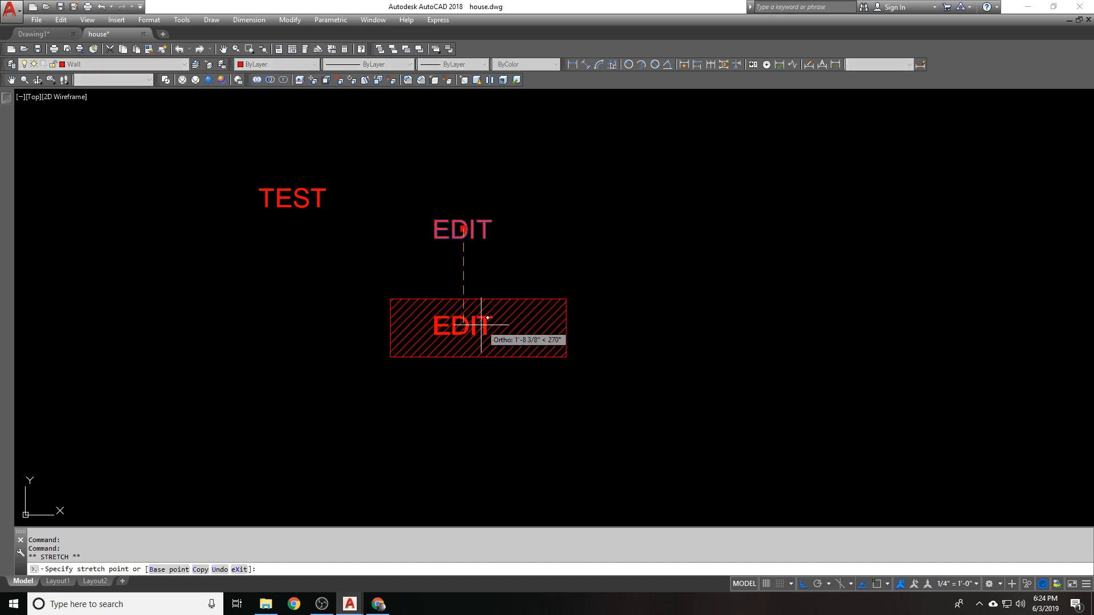
pyautogui.press('F8')
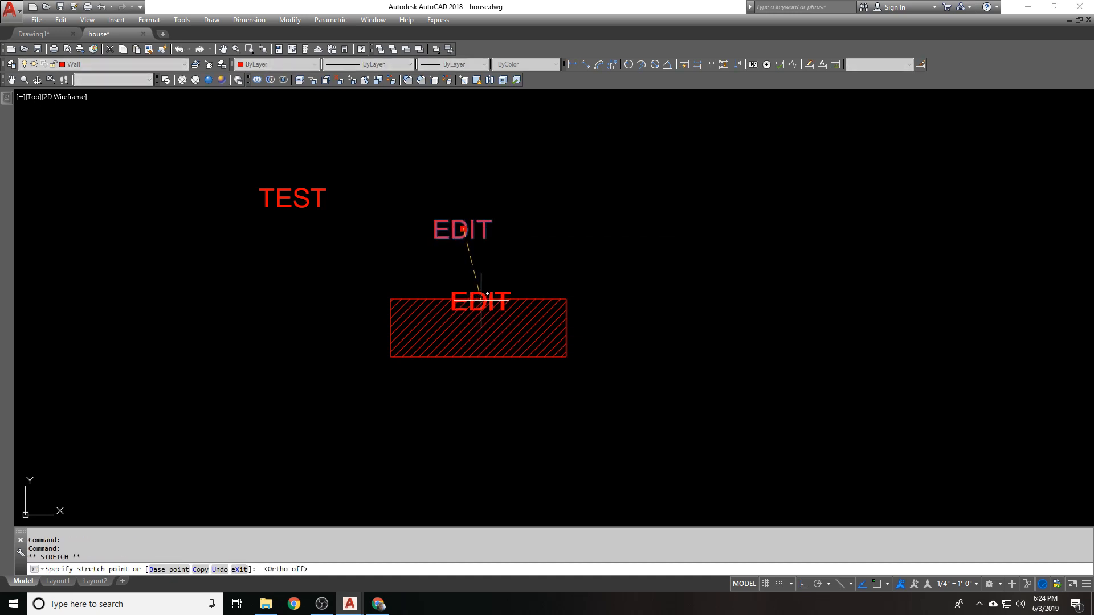
pyautogui.click(485, 319)
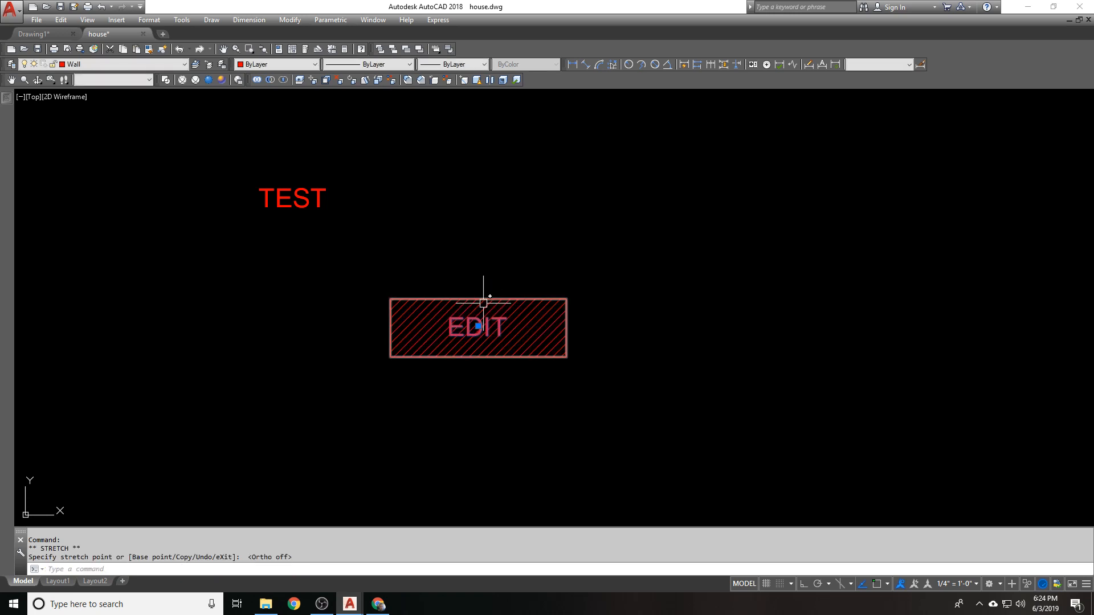
pyautogui.scroll(2, 485, 302)
pyautogui.press('Escape')
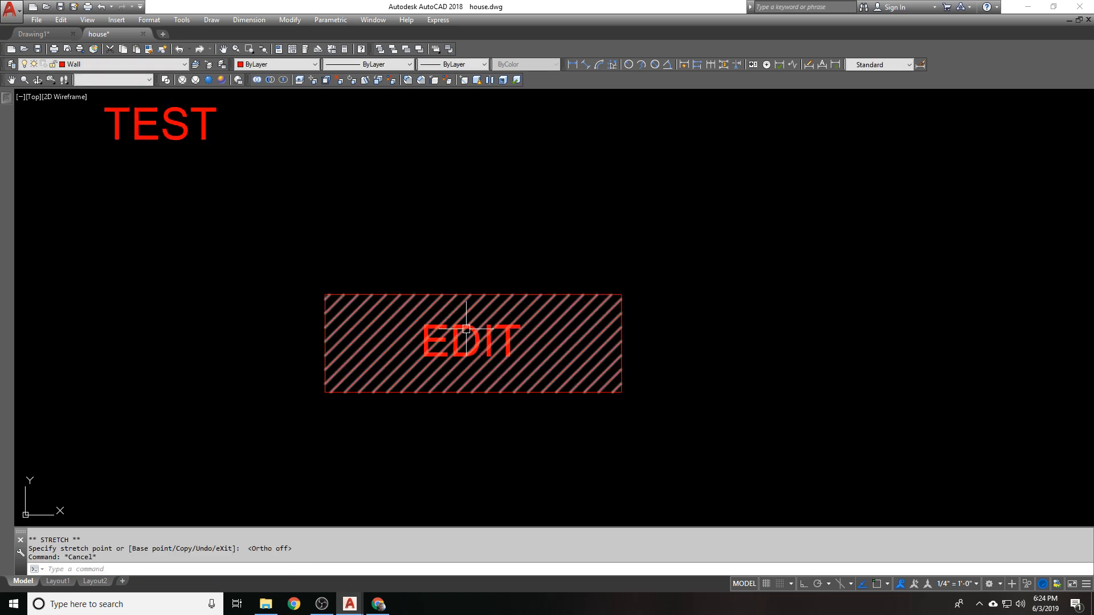
pyautogui.press('Escape')
# Bring the EDIT text to the front of the draw order, above the rectangle's hatch.
pyautogui.scroll(3, 459, 342)
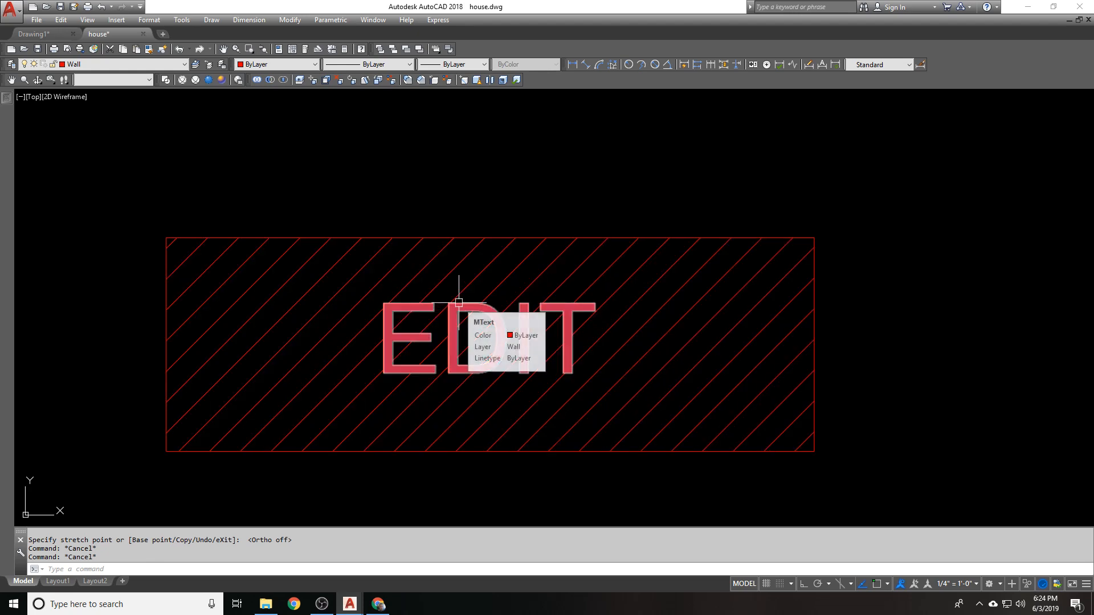
pyautogui.click(473, 308)
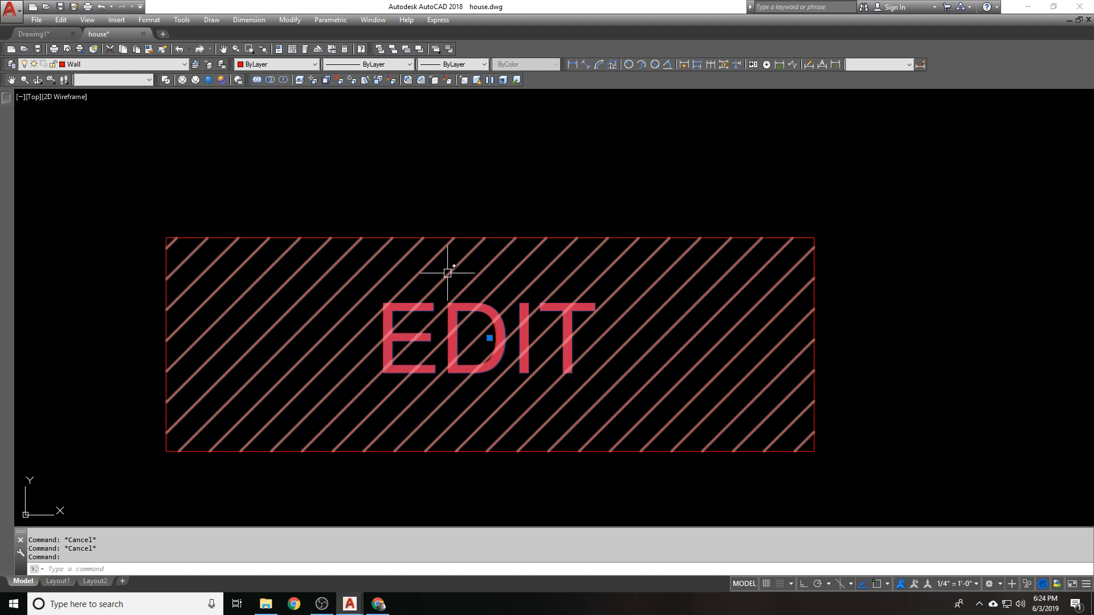
pyautogui.click(219, 23)
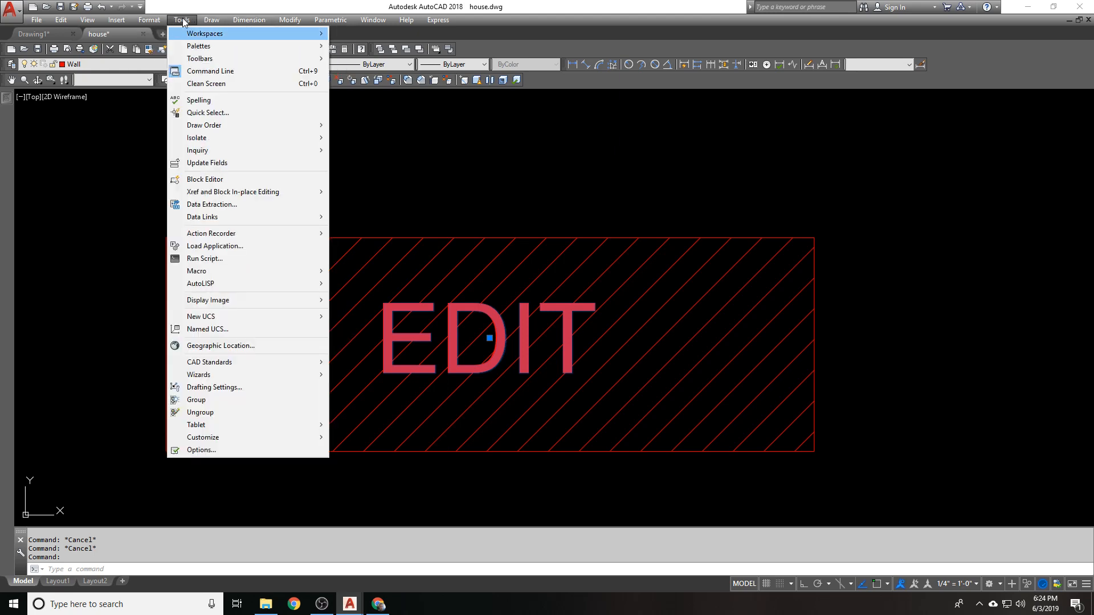
pyautogui.moveTo(158, 23)
pyautogui.moveTo(292, 23)
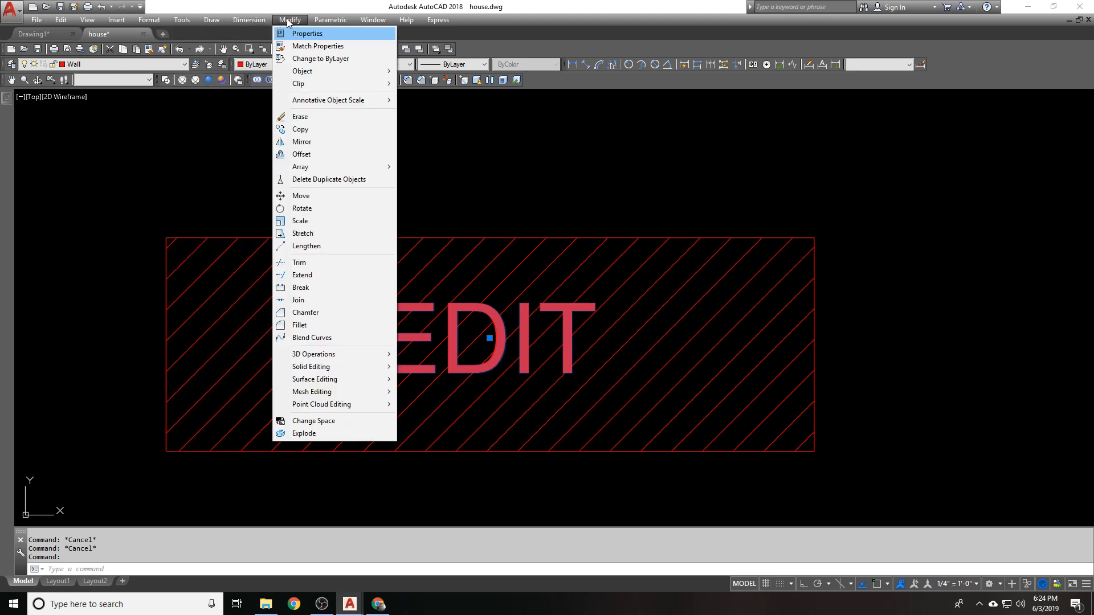
pyautogui.moveTo(330, 73)
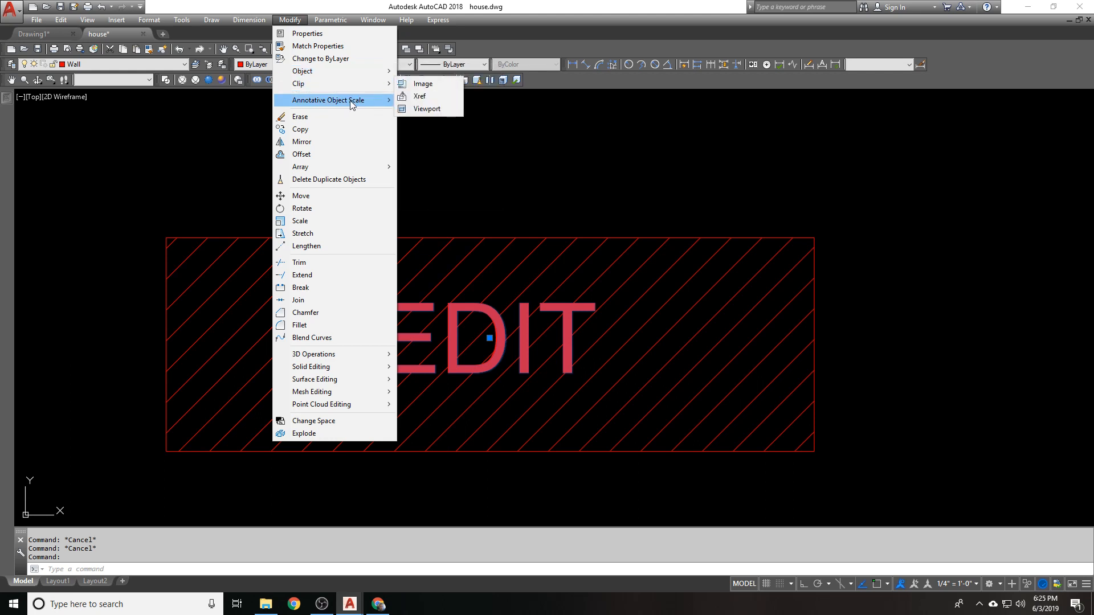
pyautogui.moveTo(221, 21)
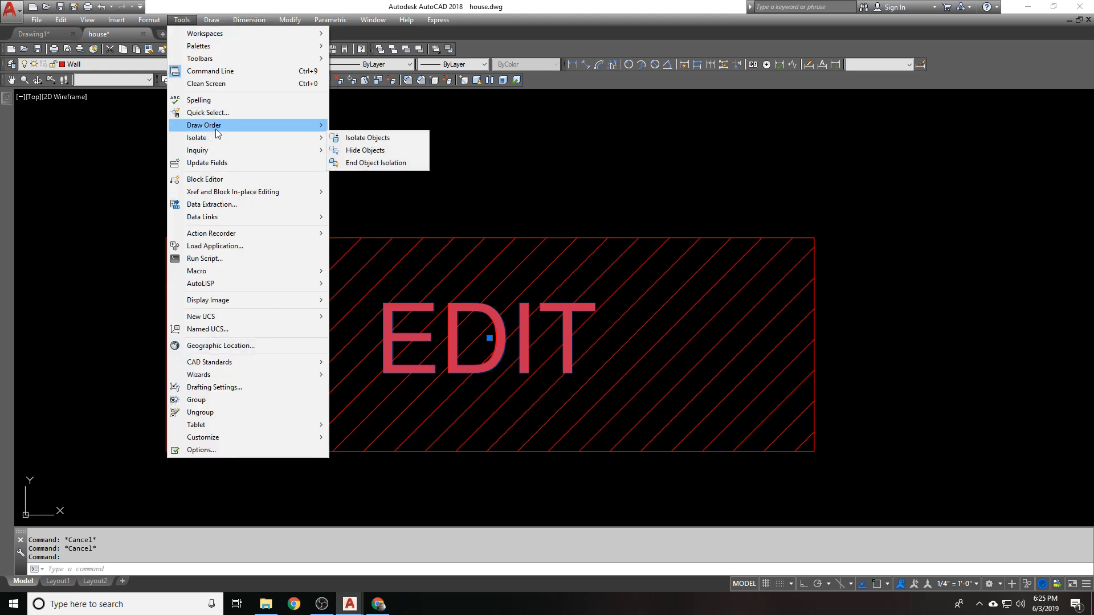
pyautogui.moveTo(296, 125)
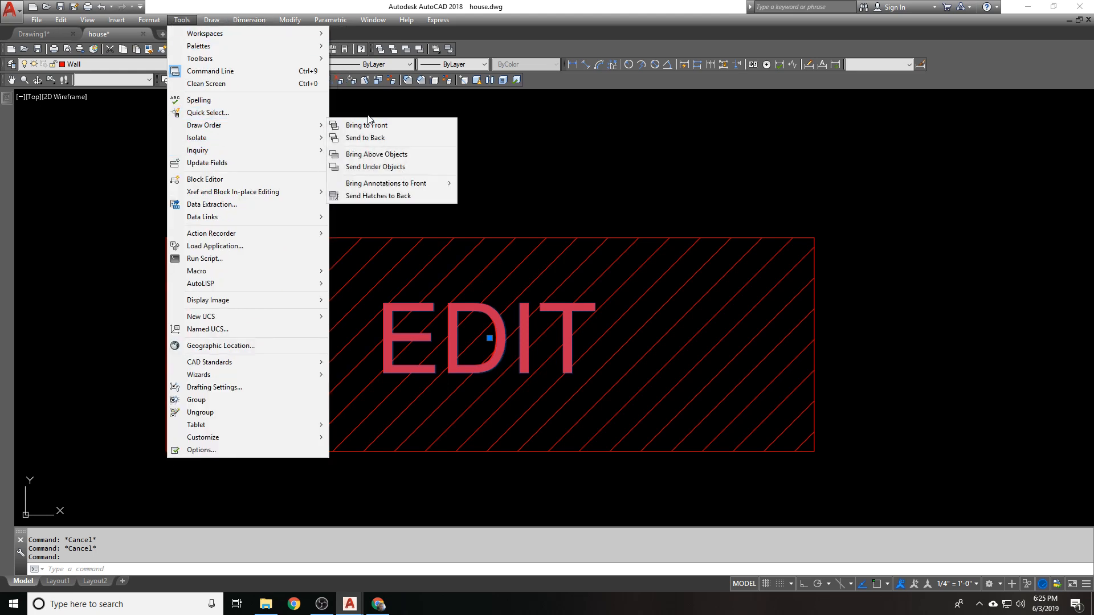
pyautogui.click(512, 46)
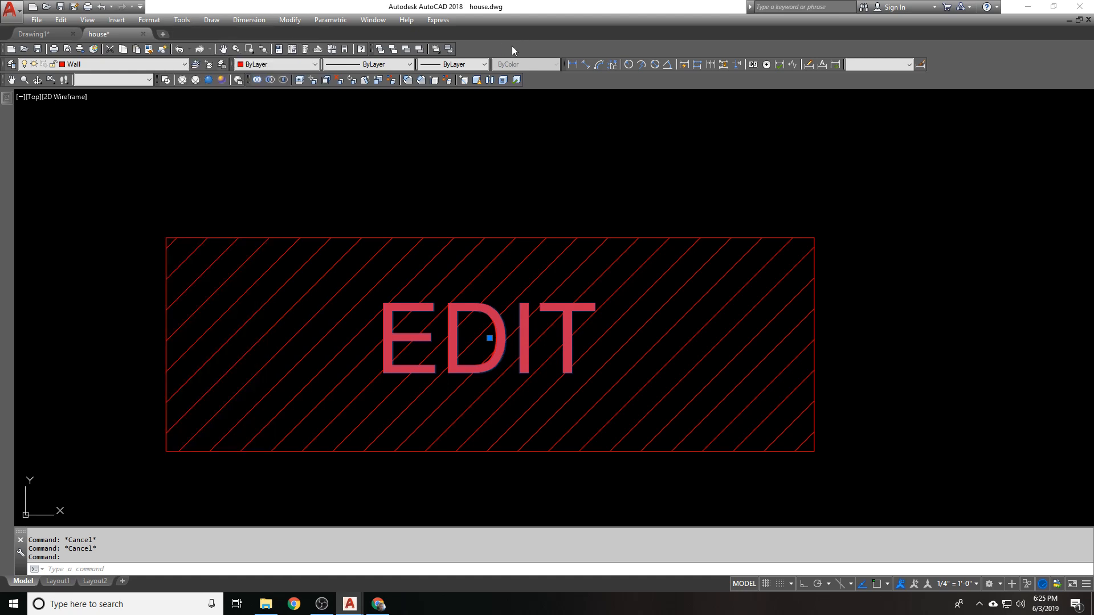
pyautogui.rightClick(511, 46)
pyautogui.moveTo(518, 51)
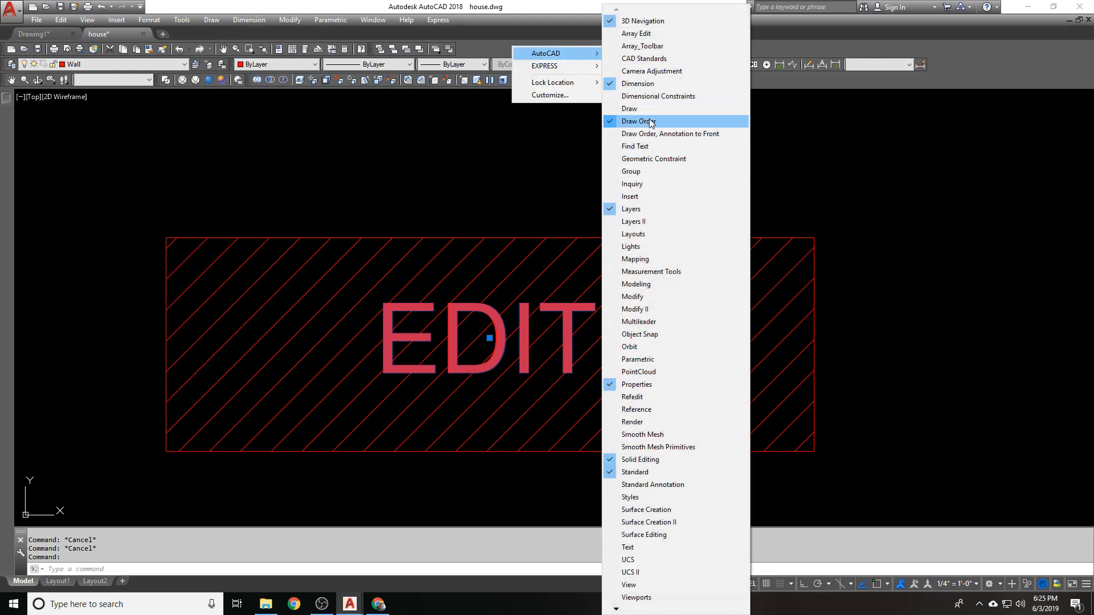
pyautogui.click(480, 47)
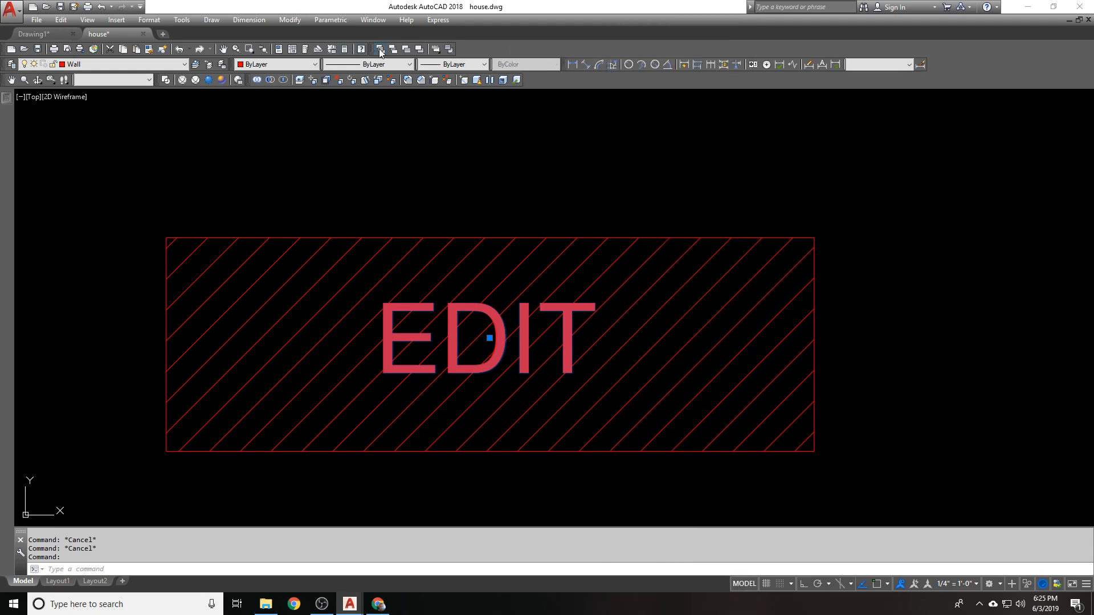
pyautogui.click(380, 50)
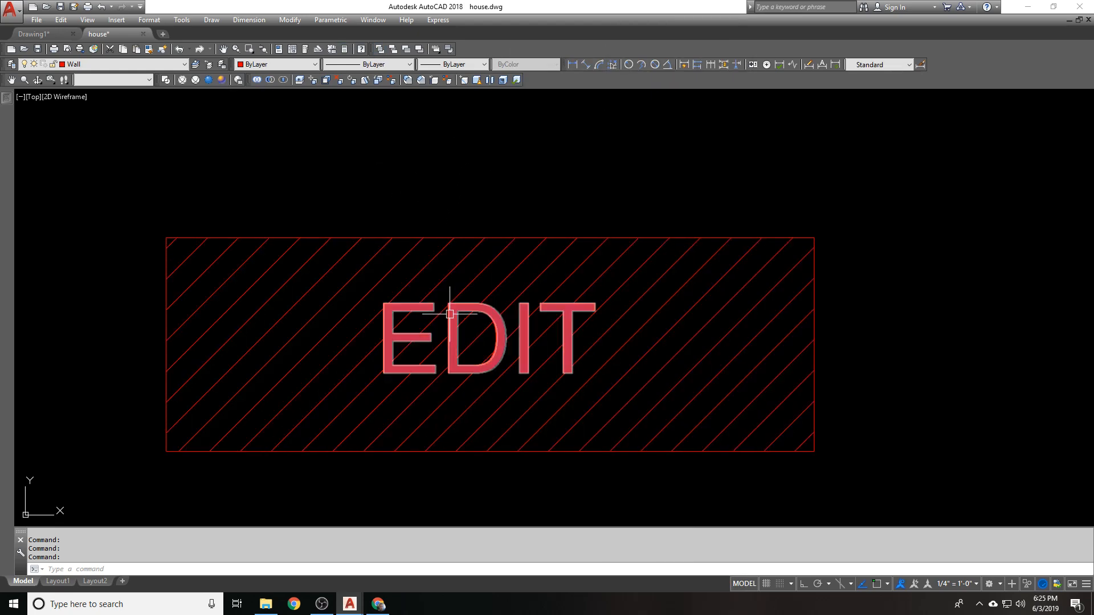
# Give the EDIT text a background mask with a border offset factor of 1.2 and a yellow fill.
pyautogui.click(462, 328)
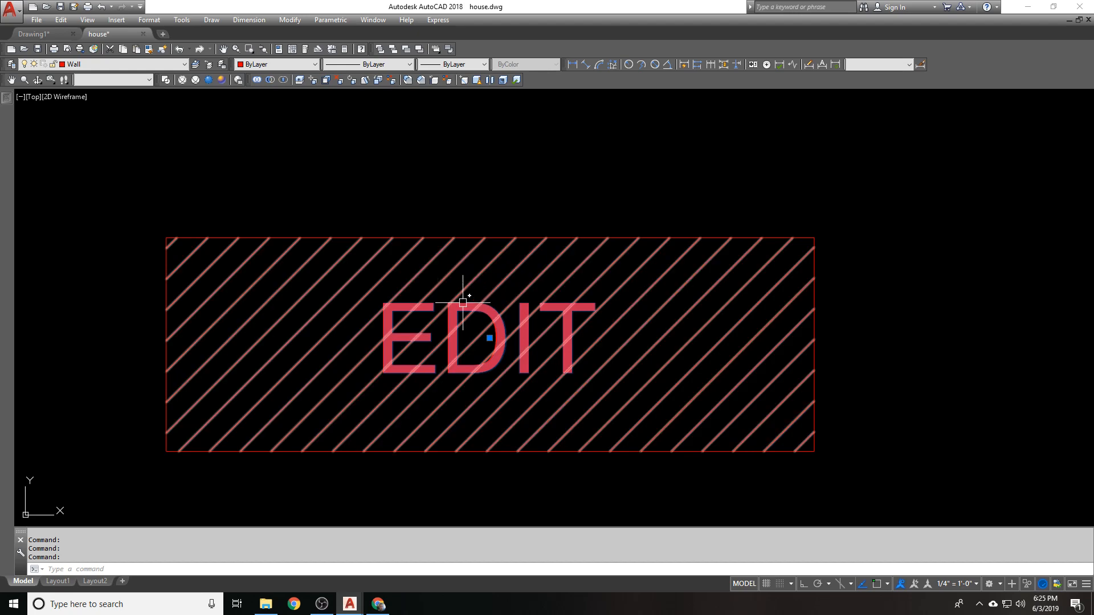
pyautogui.hotkey('ctrl', '1')
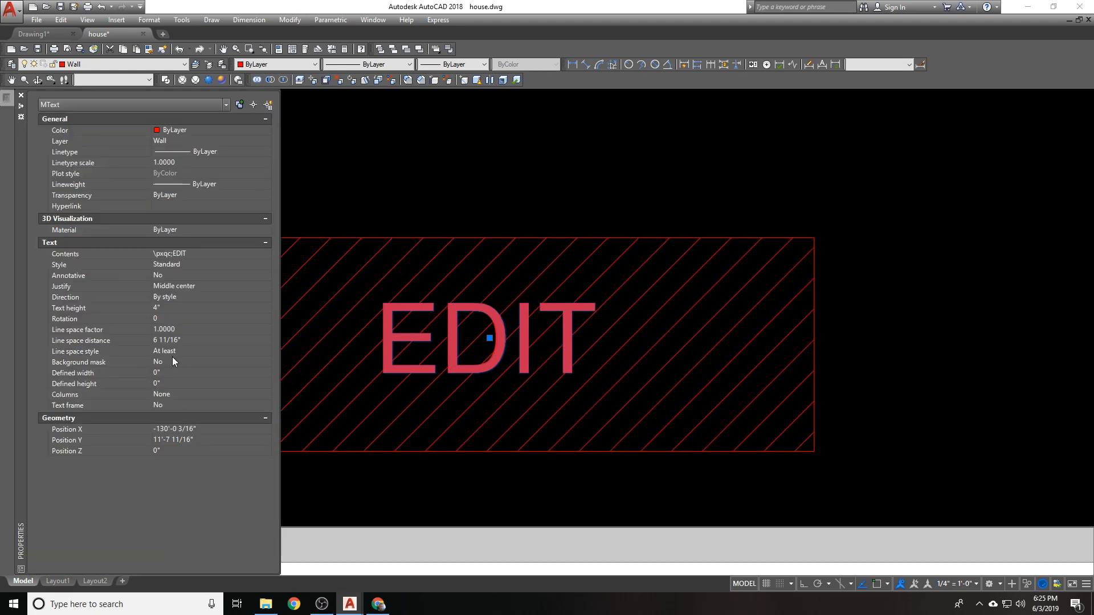
pyautogui.click(266, 362)
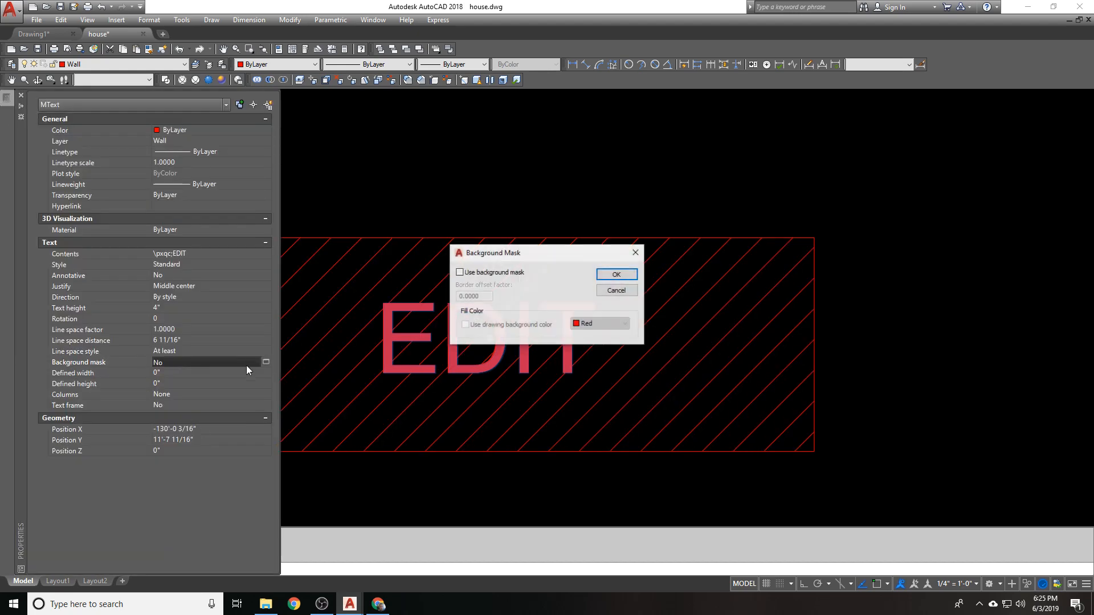
pyautogui.click(460, 273)
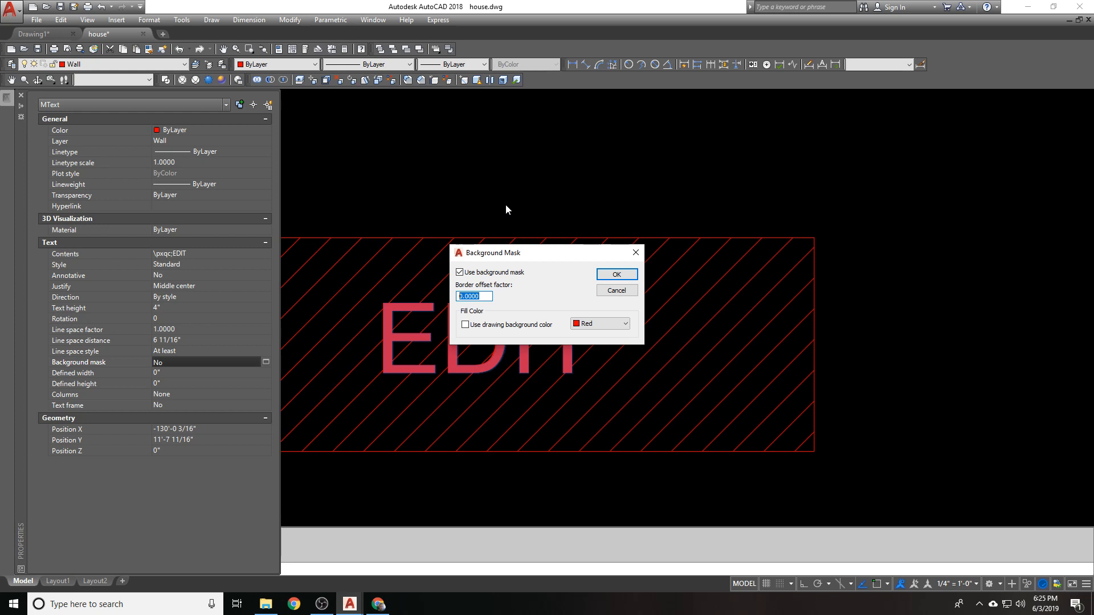
pyautogui.write('1.2')
pyautogui.click(596, 320)
pyautogui.click(597, 313)
pyautogui.click(509, 325)
pyautogui.click(598, 323)
pyautogui.click(593, 345)
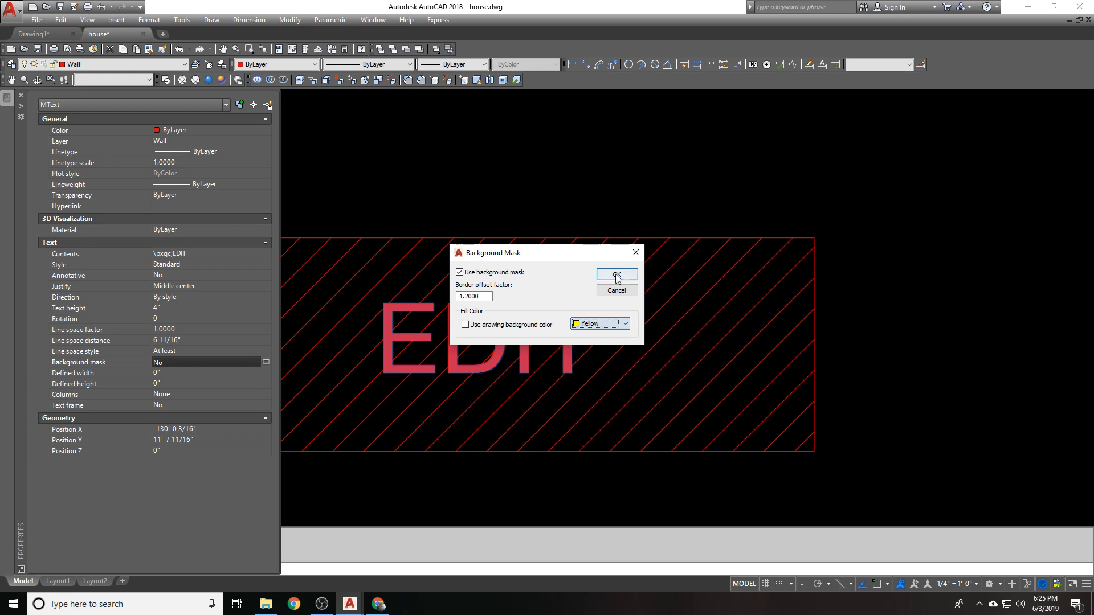
pyautogui.click(617, 276)
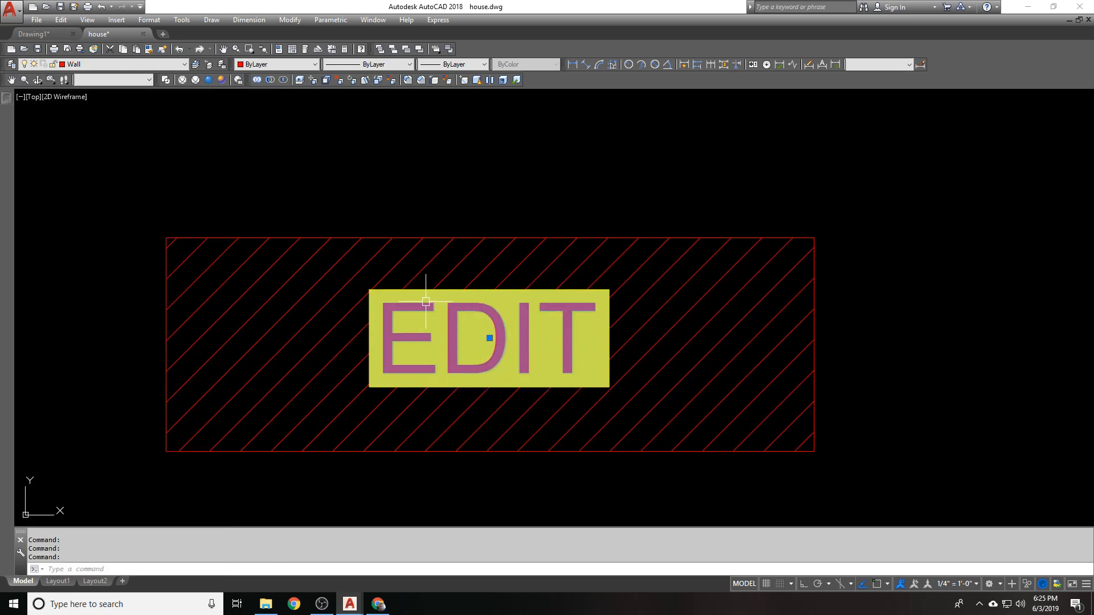
# Change the EDIT text's background mask to use the drawing background color and deselect the text.
pyautogui.moveTo(4, 103)
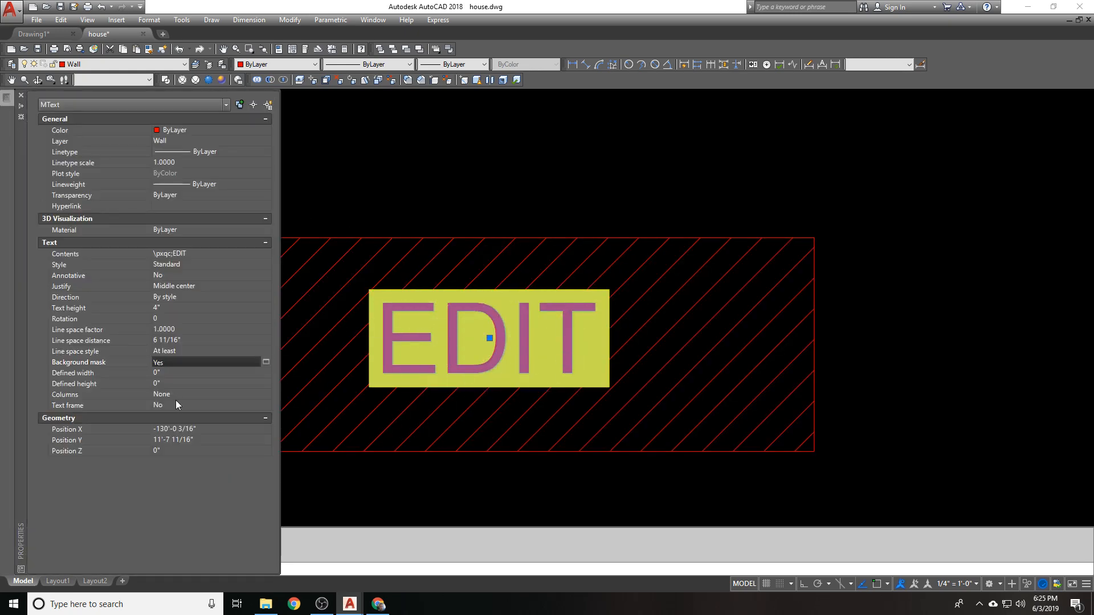
pyautogui.click(263, 362)
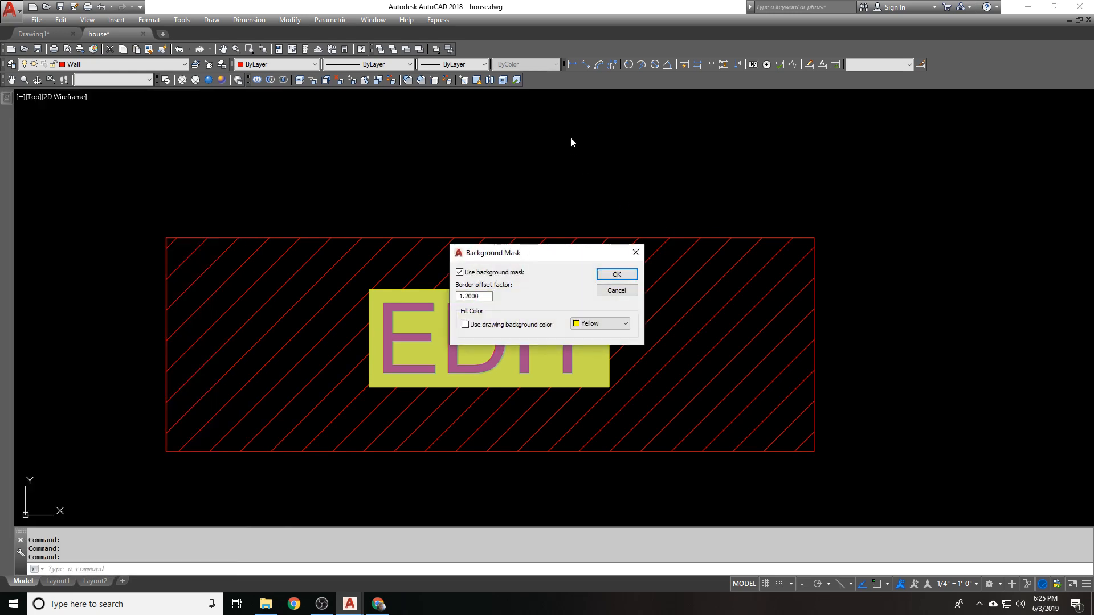
pyautogui.click(512, 323)
pyautogui.click(616, 274)
pyautogui.click(524, 192)
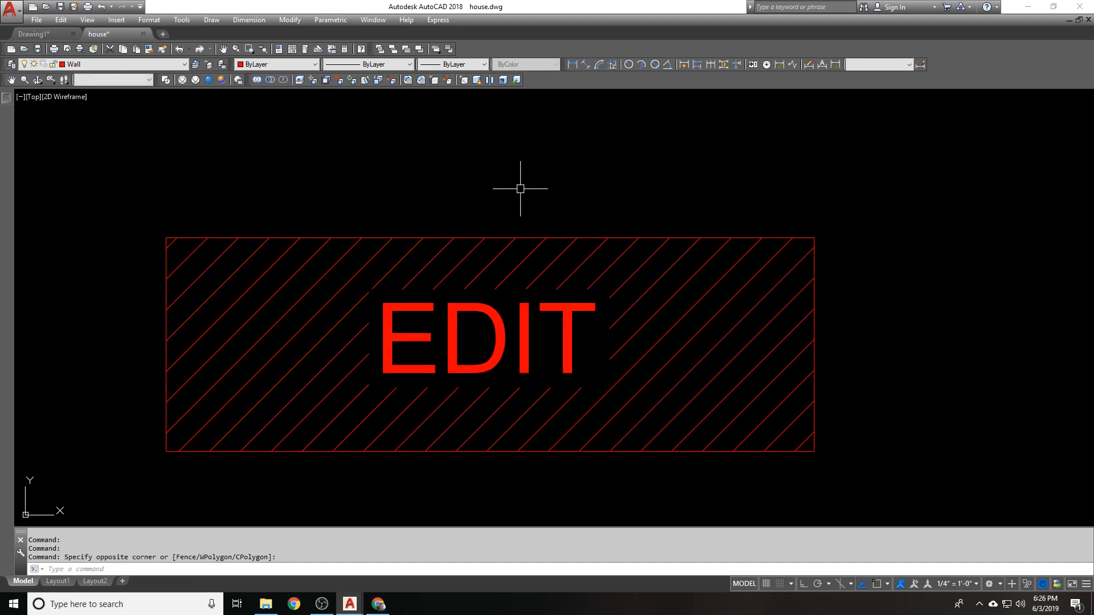
# Send the EDIT text to the back of the draw order, behind the rectangle's hatch.
pyautogui.press('Escape')
pyautogui.scroll(-1, 528, 182)
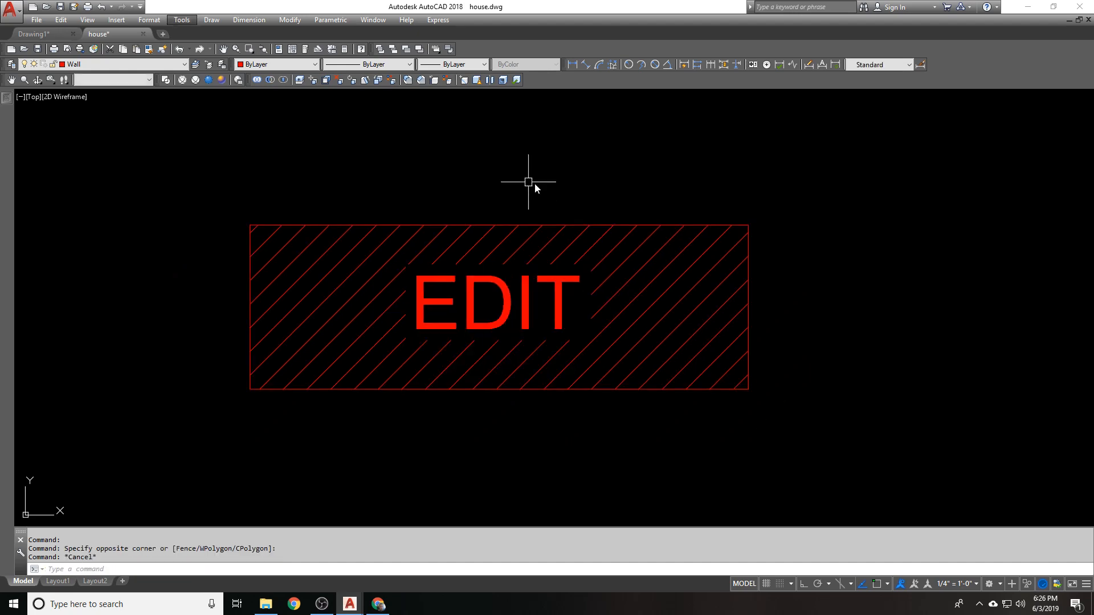
pyautogui.click(466, 292)
pyautogui.press('Escape')
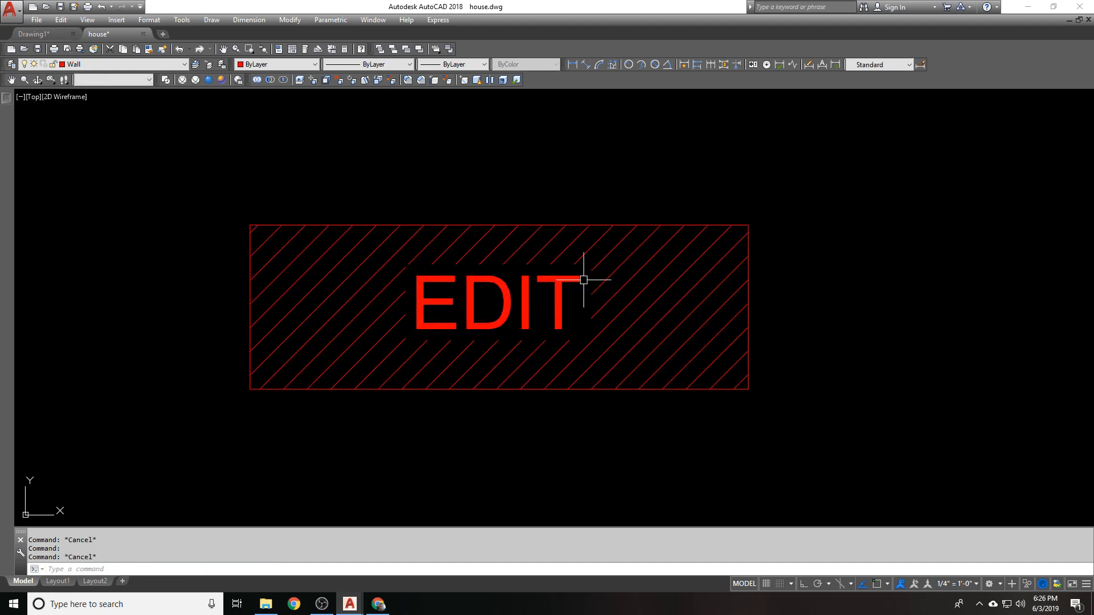
pyautogui.click(519, 279)
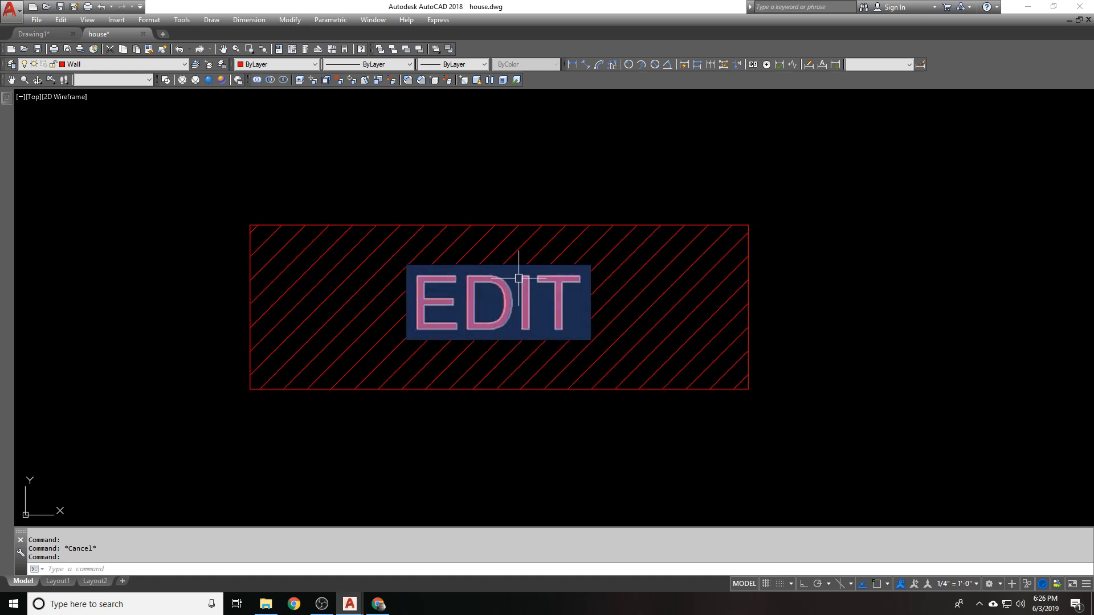
pyautogui.click(505, 279)
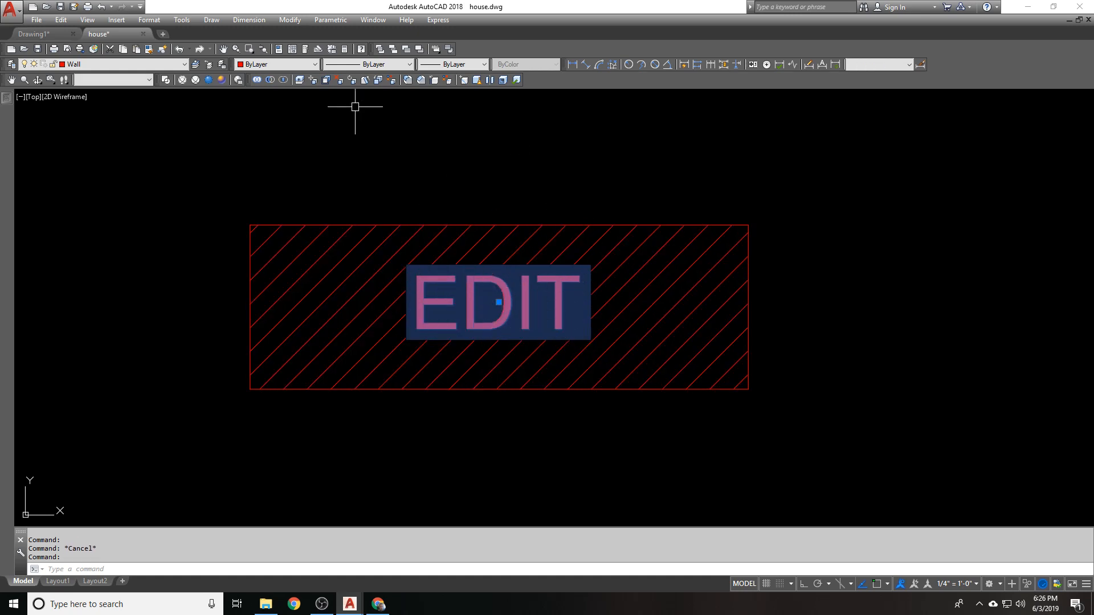
pyautogui.click(395, 50)
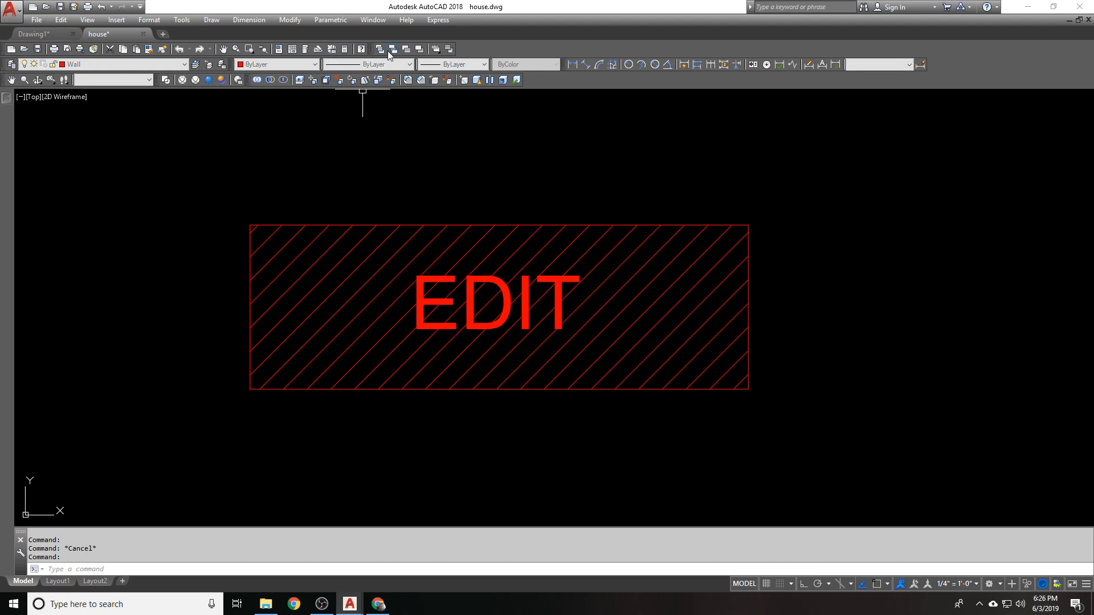
# Bring the EDIT text back to the front of the draw order, above the hatch.
pyautogui.scroll(1, 596, 271)
pyautogui.scroll(-1, 533, 301)
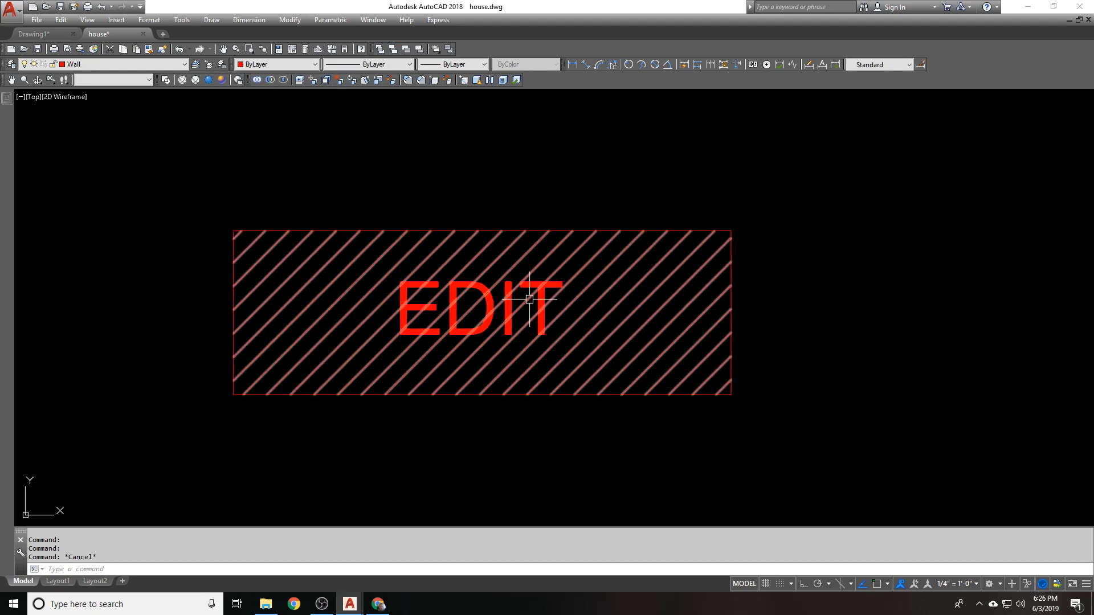
pyautogui.click(379, 49)
# Edit the EDIT text and widen its text box toward the sides of the hatched rectangle.
pyautogui.click(474, 276)
pyautogui.write('ed')
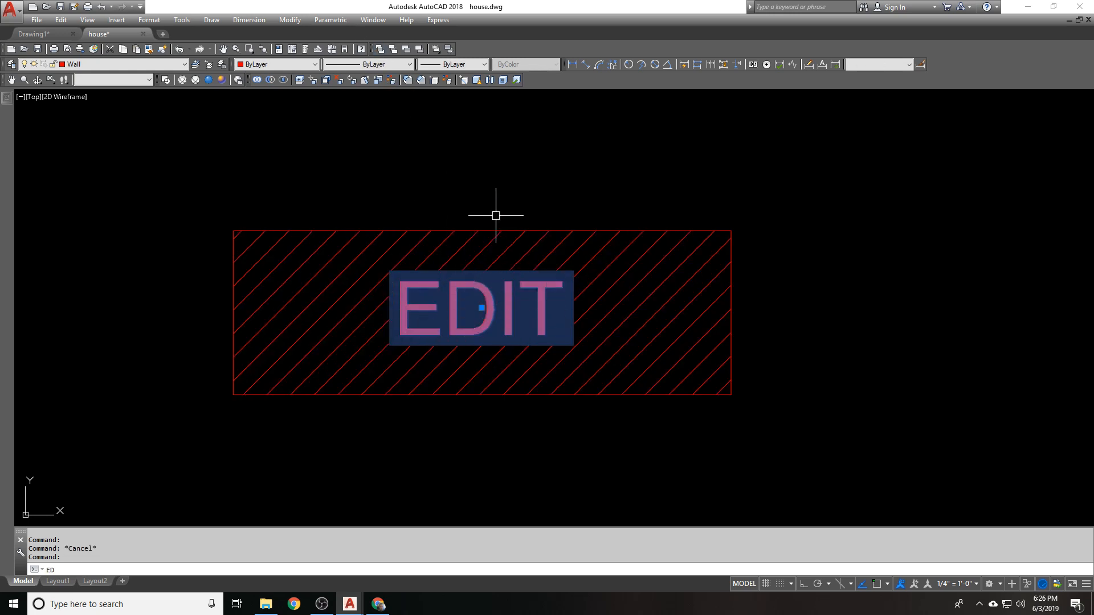
pyautogui.press('Return')
pyautogui.moveTo(491, 276); pyautogui.dragTo(683, 275)
pyautogui.click(697, 280)
pyautogui.press('Escape')
pyautogui.scroll(-2, 464, 237)
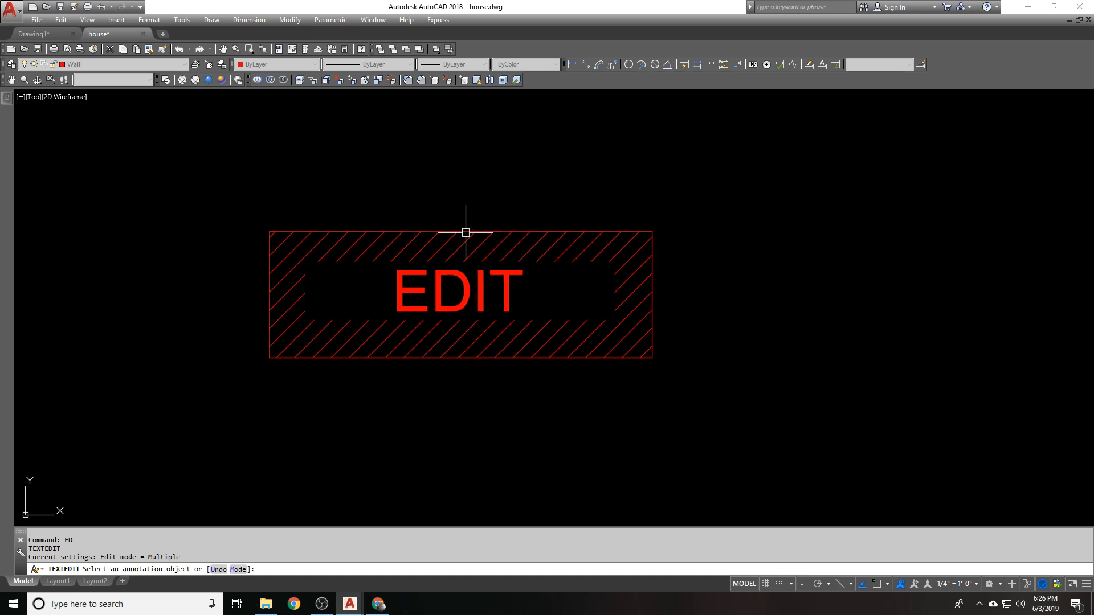
# Reopen the EDIT text for editing and widen its text box further, to about 2'-7 13/16".
pyautogui.scroll(2, 479, 227)
pyautogui.click(471, 280)
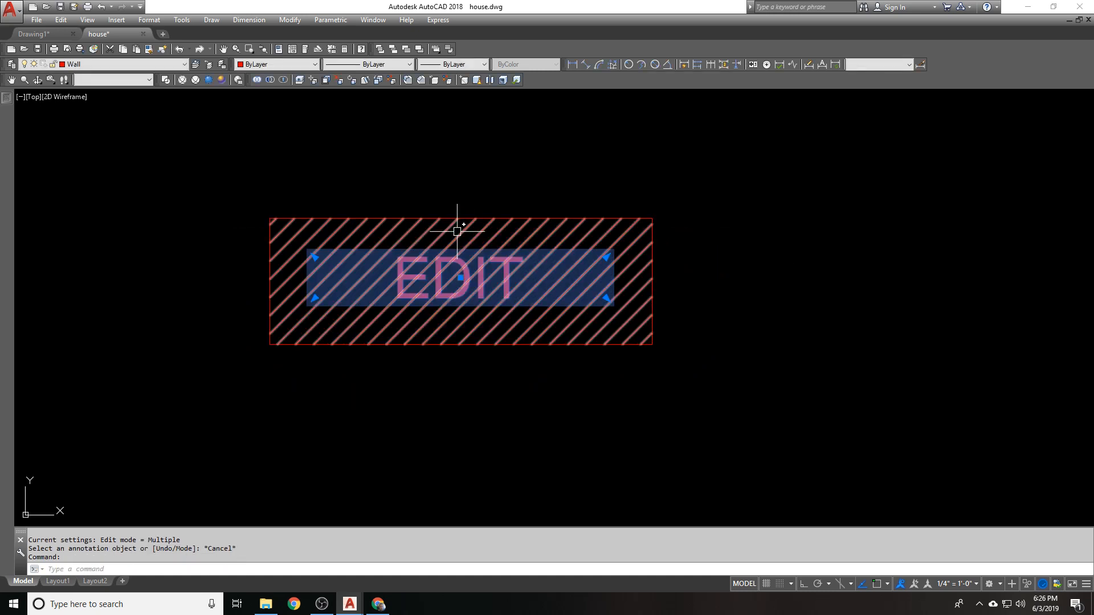
pyautogui.write('ED')
pyautogui.press('Return')
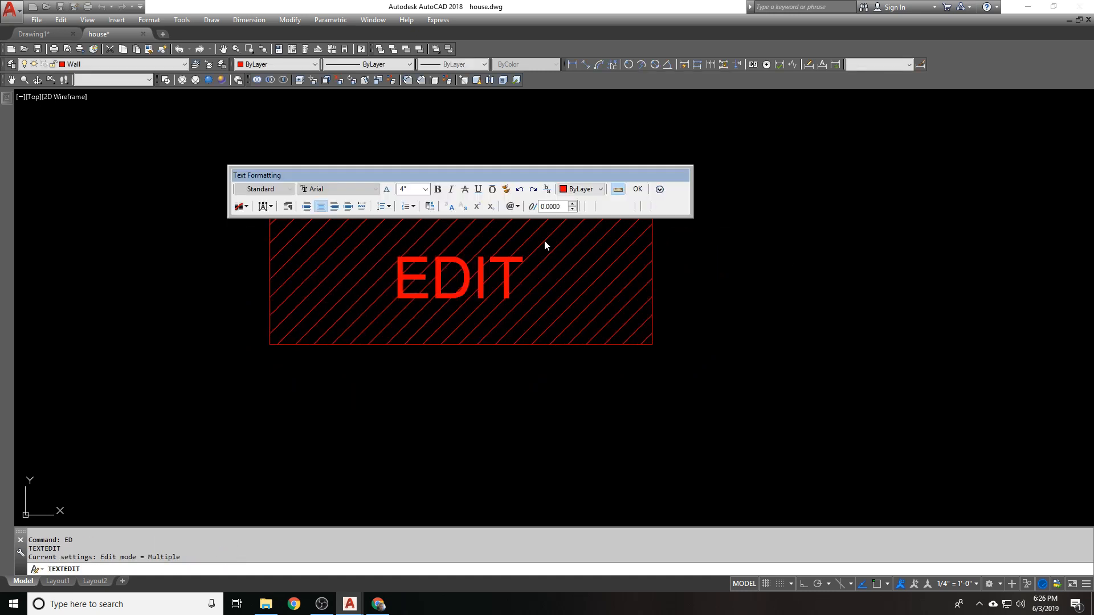
pyautogui.moveTo(620, 249)
pyautogui.mouseDown()
pyautogui.moveTo(668, 249)
pyautogui.moveTo(638, 248)
pyautogui.mouseUp()
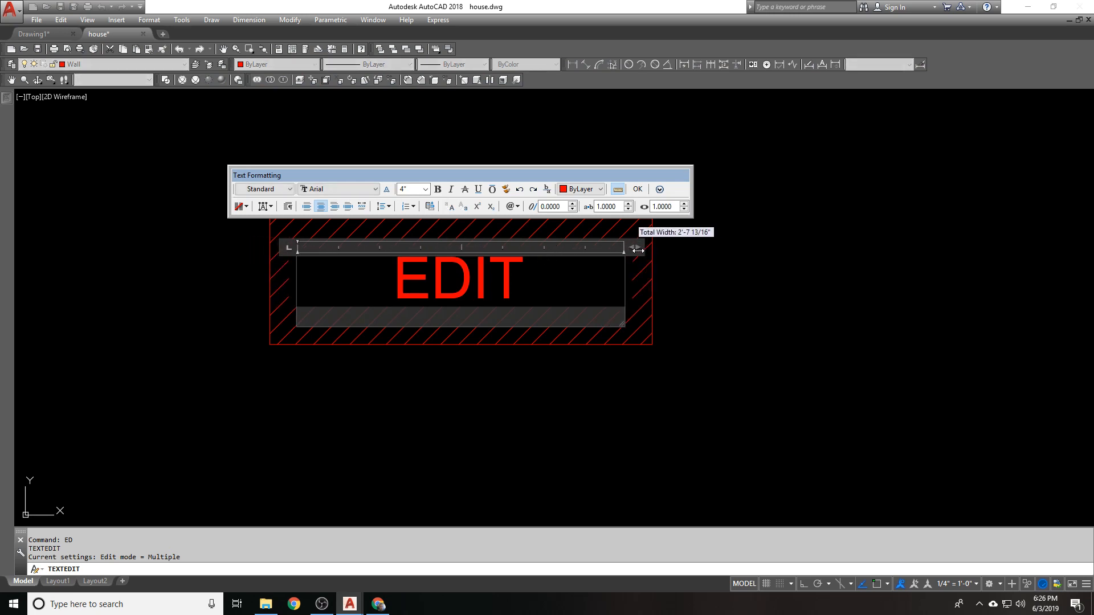
pyautogui.click(640, 274)
pyautogui.press('Escape')
# Set the EDIT text's defined height to 1/2" in its properties.
pyautogui.click(460, 262)
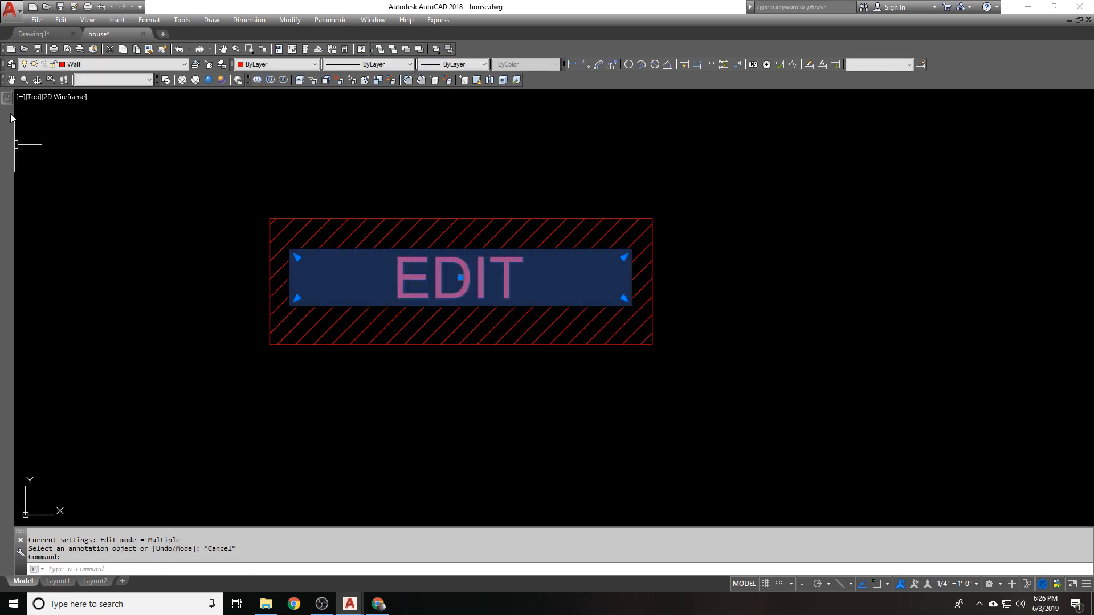
pyautogui.moveTo(10, 96)
pyautogui.press('Escape')
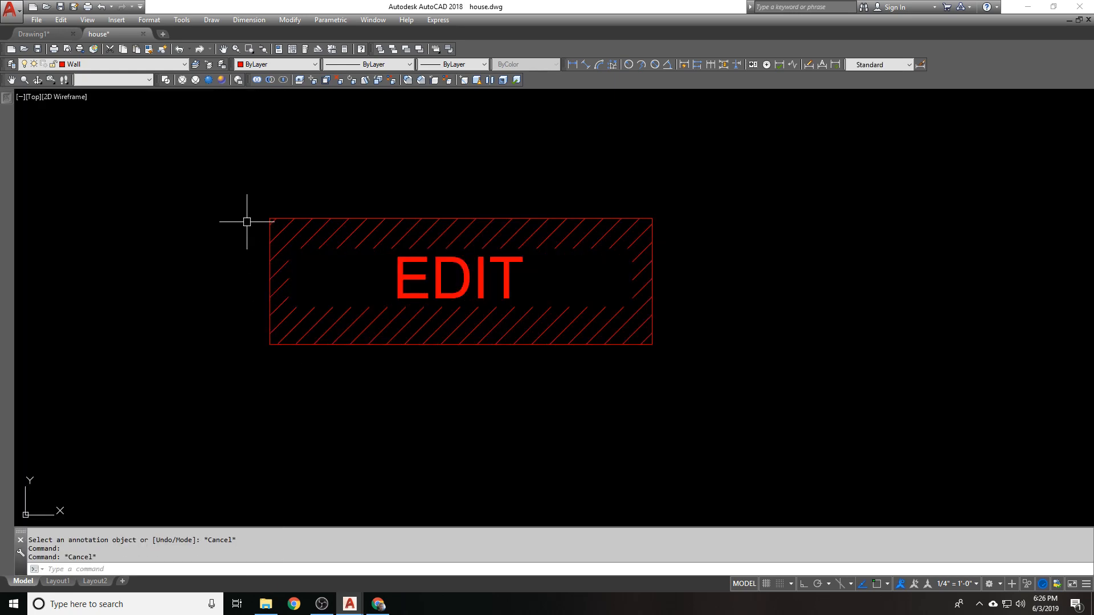
pyautogui.click(424, 268)
pyautogui.press('Escape')
pyautogui.scroll(3, 423, 268)
pyautogui.click(456, 243)
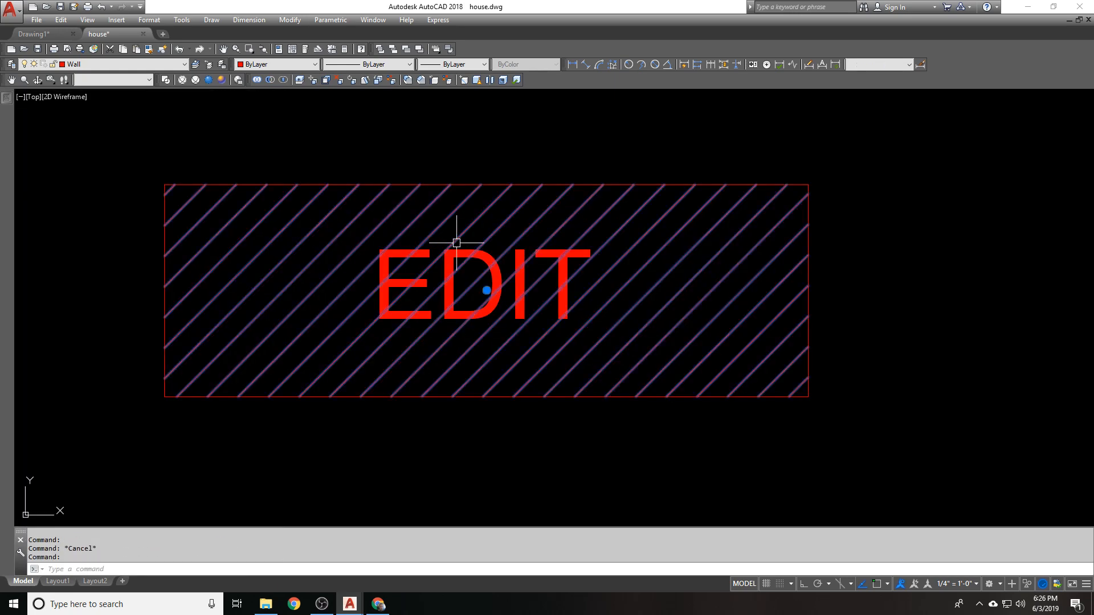
pyautogui.click(483, 281)
pyautogui.moveTo(152, 315)
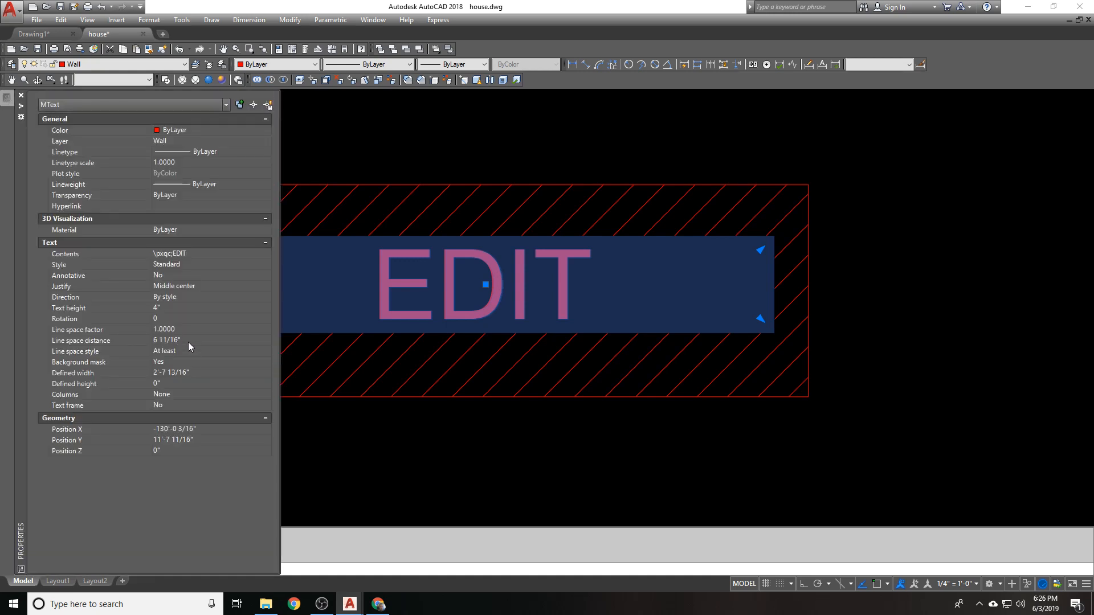
pyautogui.click(190, 372)
pyautogui.click(193, 384)
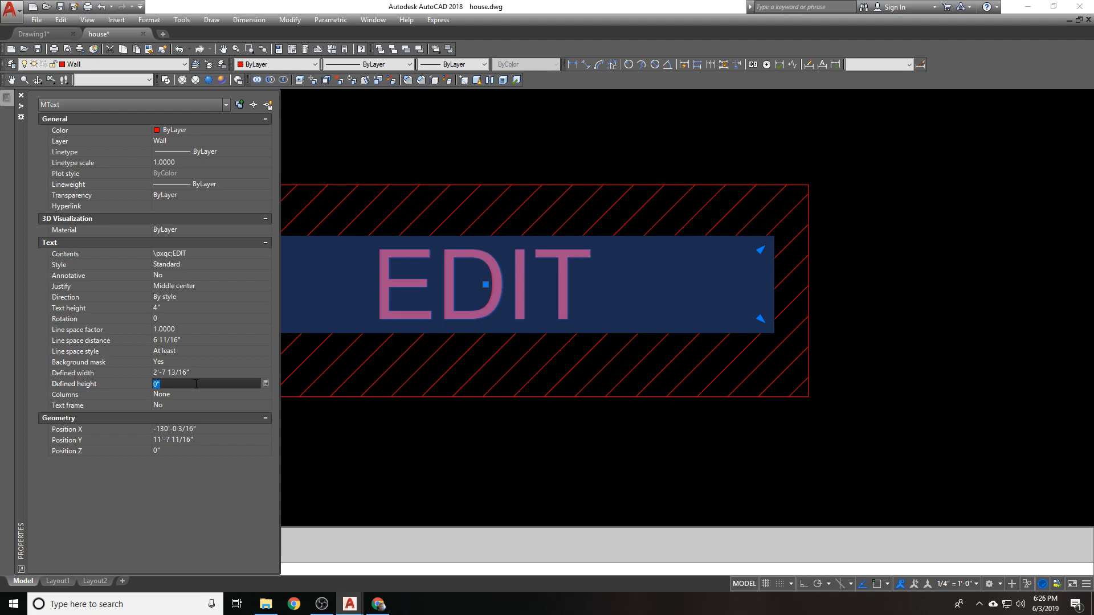
pyautogui.press('Tab')
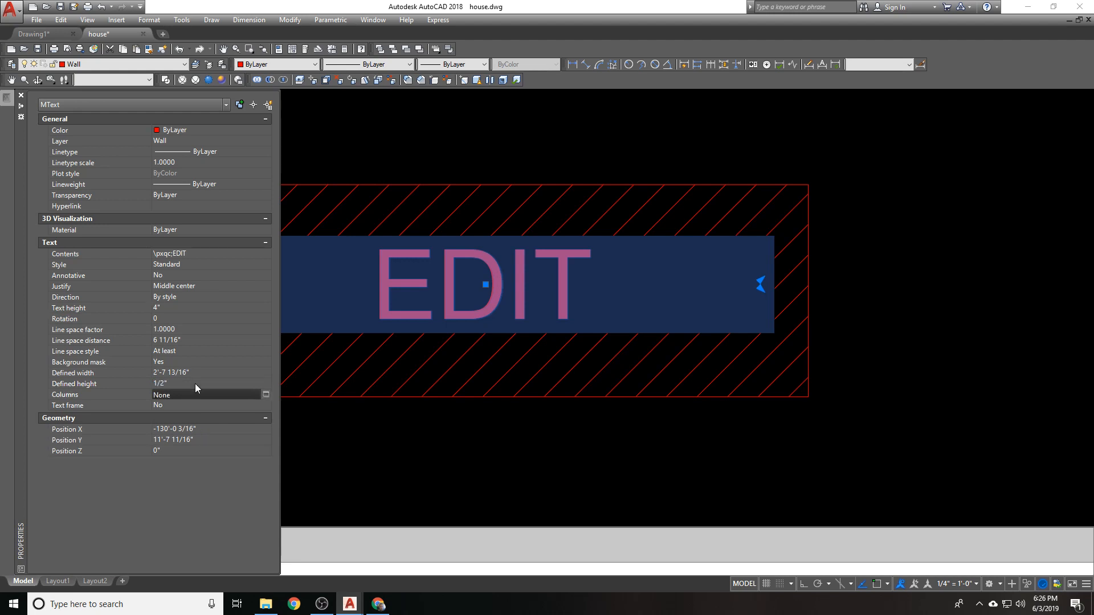
# Try defined heights of 1" and 5" for the EDIT text.
pyautogui.click(196, 384)
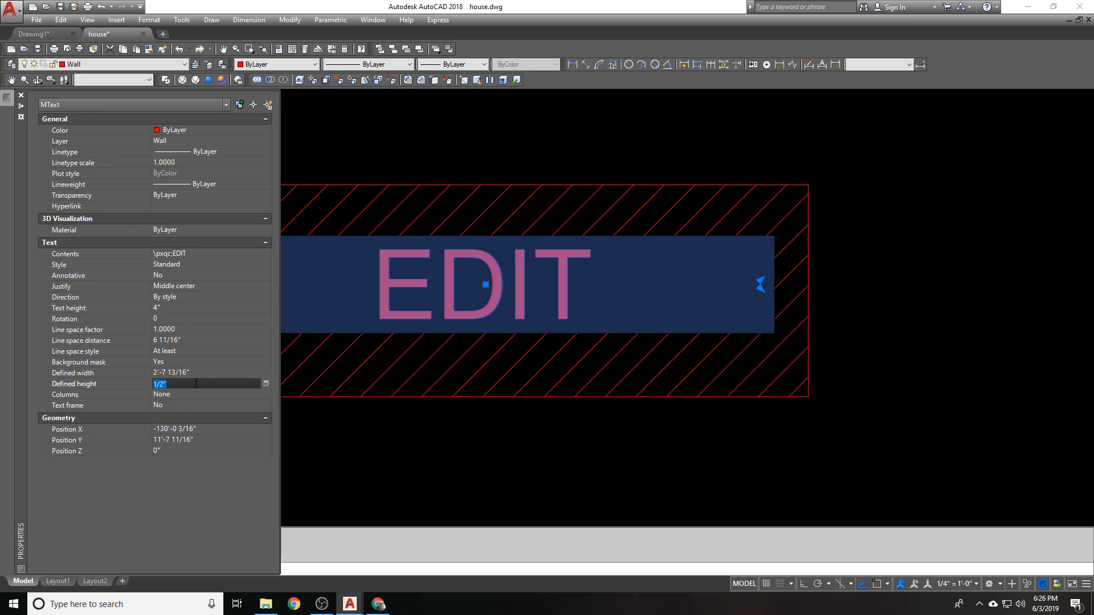
pyautogui.write('1"')
pyautogui.press('Return')
pyautogui.hotkey('ctrl', '1')
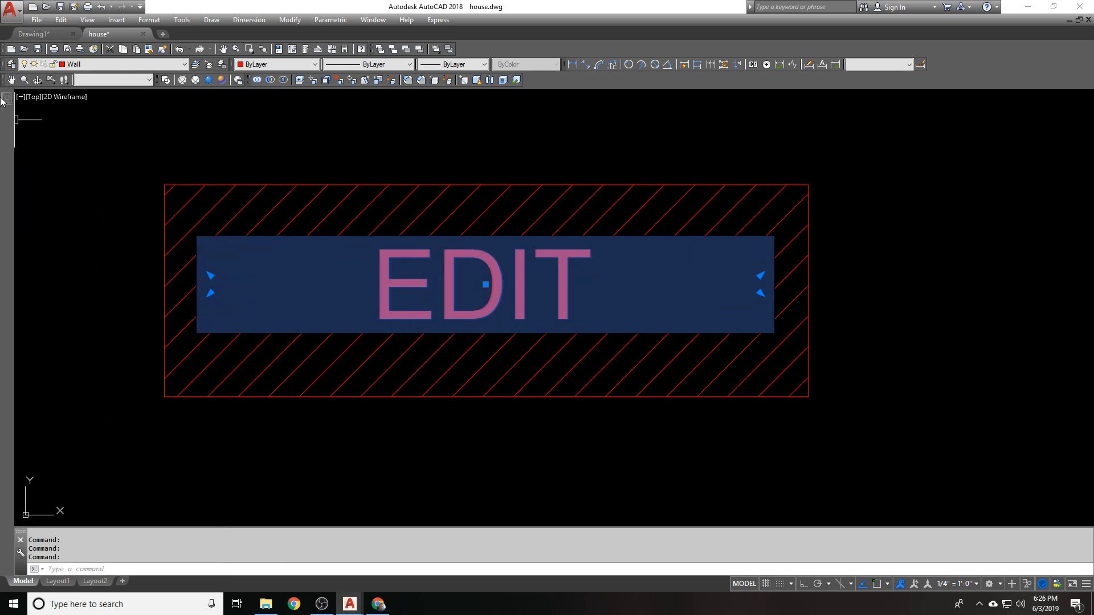
pyautogui.moveTo(3, 101)
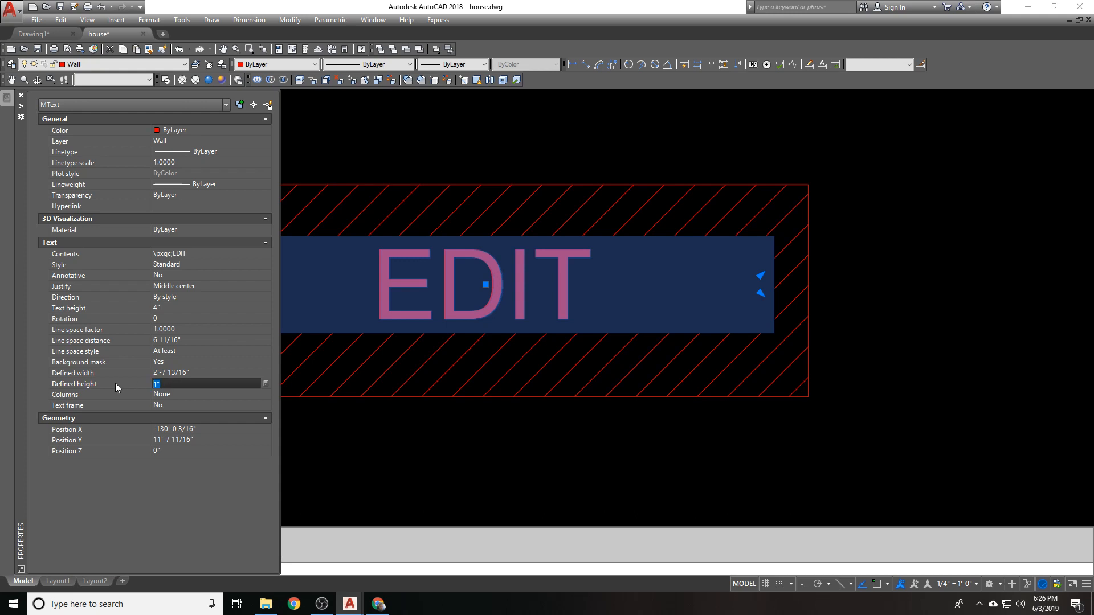
pyautogui.write('5')
pyautogui.press('Tab')
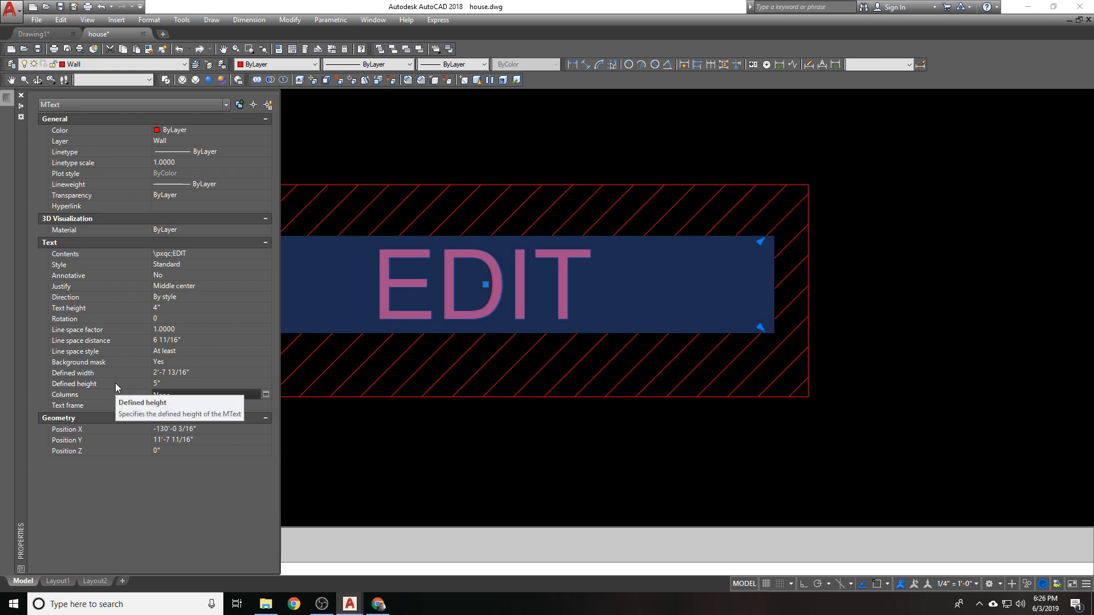
# Set the EDIT text's defined height to 6" and deselect the text.
pyautogui.click(199, 384)
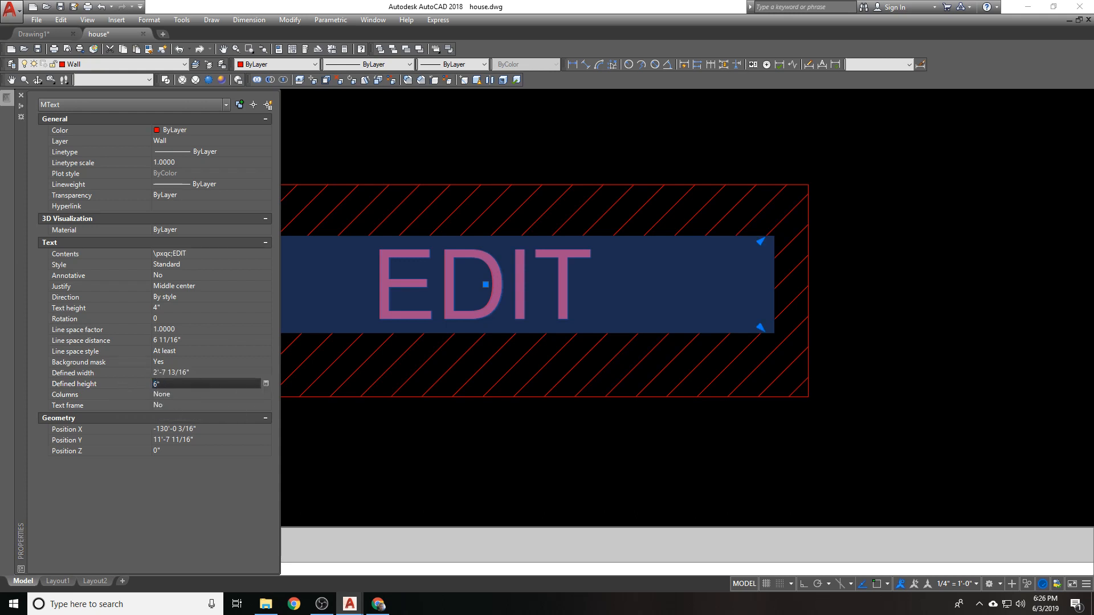
pyautogui.press('Return')
pyautogui.press('Escape')
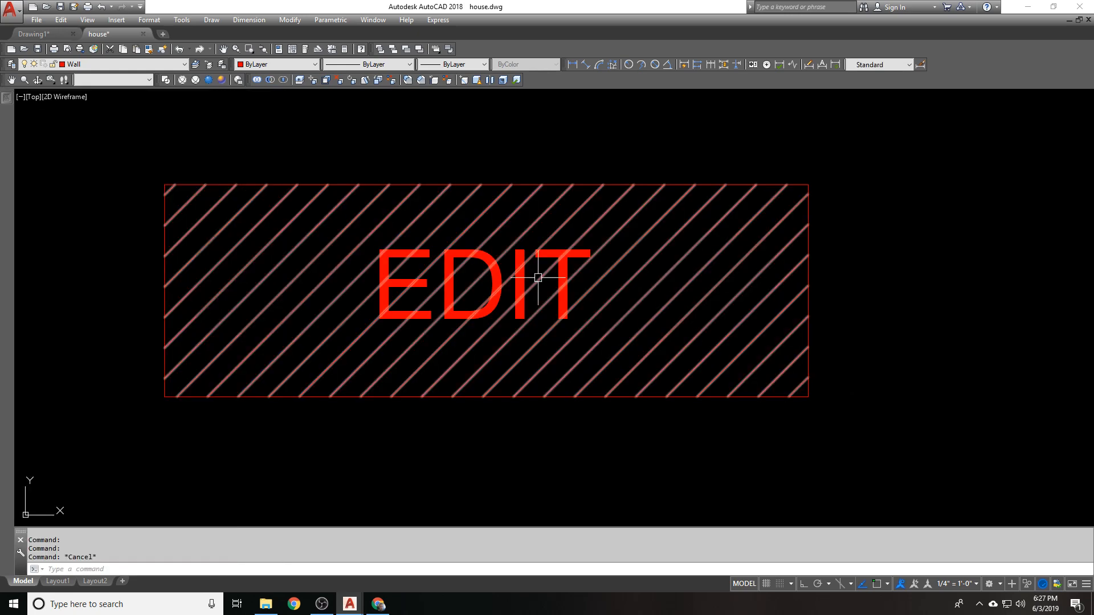
# Open the EDIT text in the multiline editor and close it to check the background mask against the box height.
pyautogui.doubleClick(538, 278)
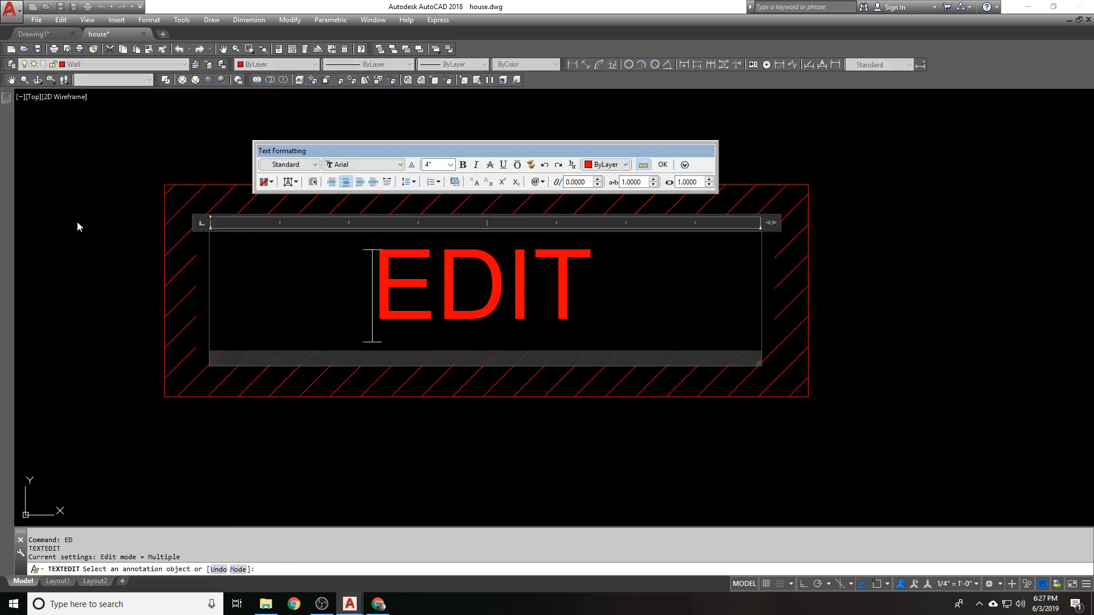
pyautogui.click(78, 226)
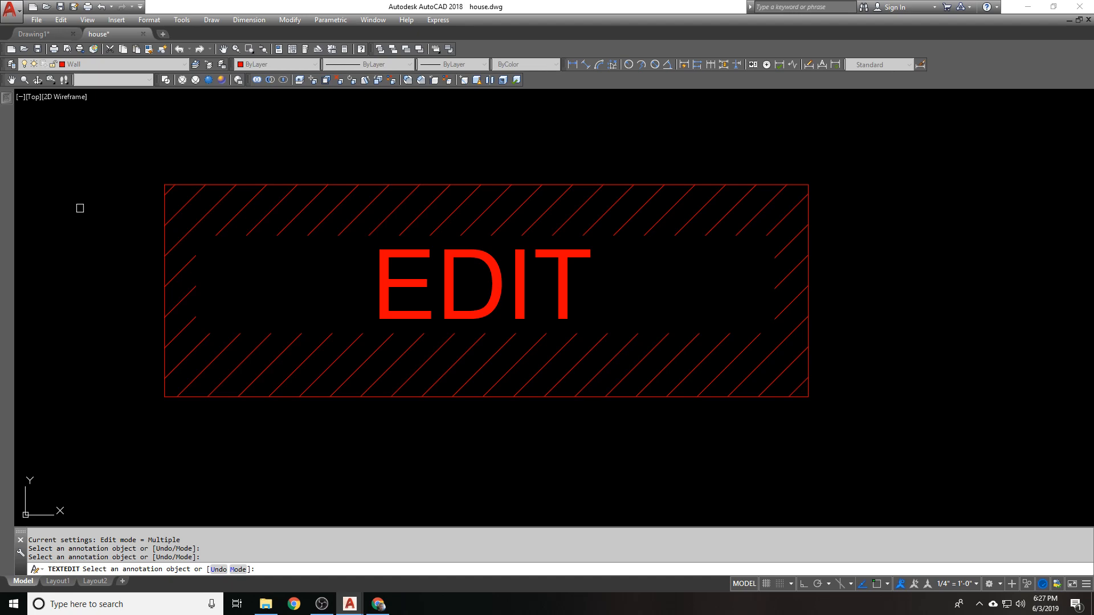
pyautogui.click(385, 272)
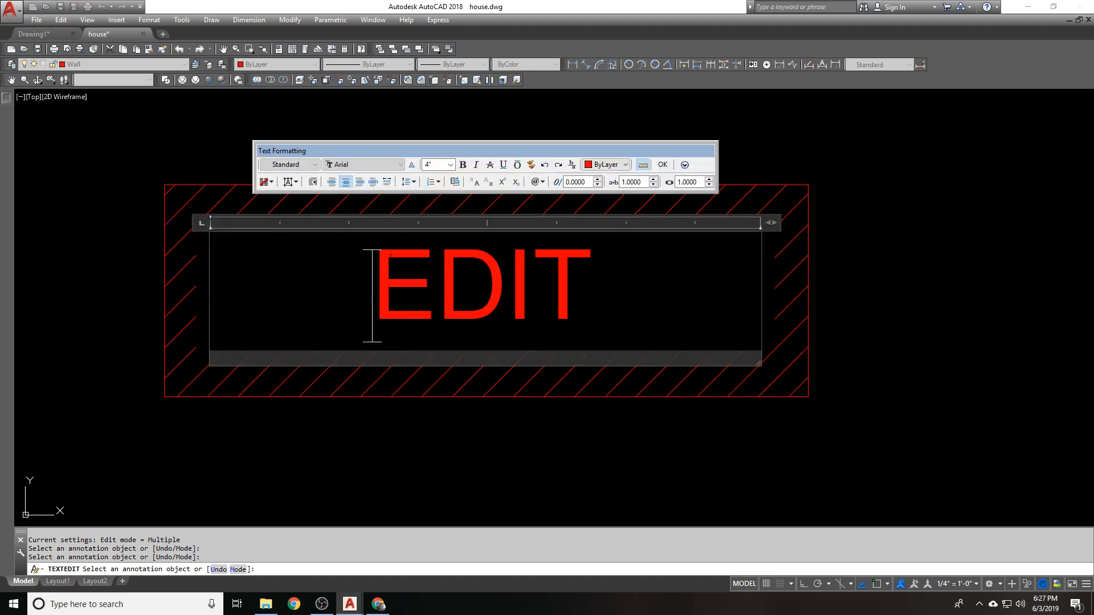
pyautogui.click(855, 303)
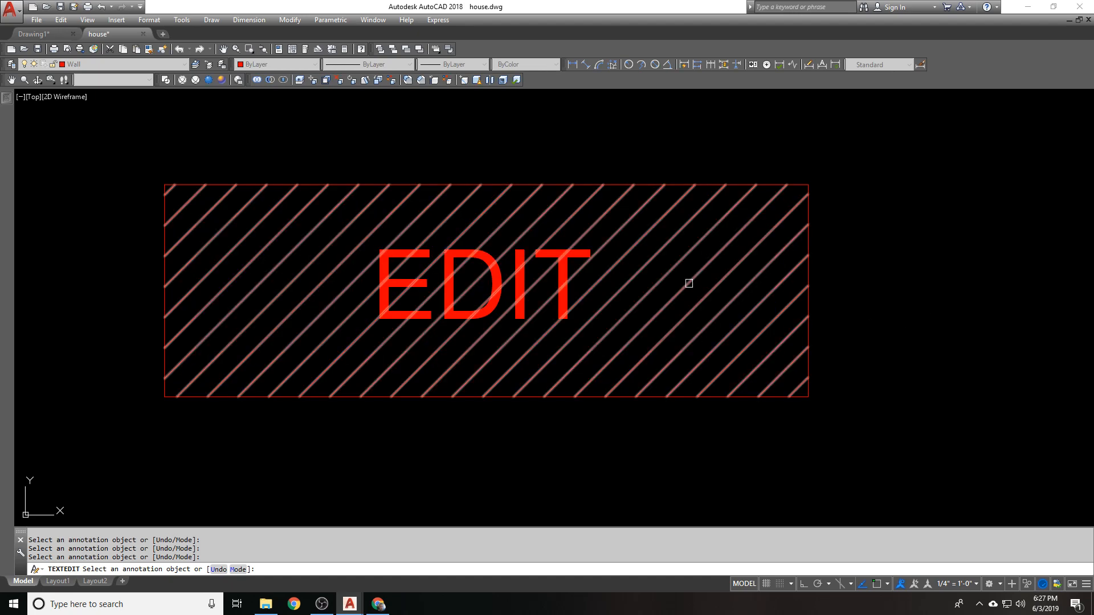
pyautogui.press('Escape')
pyautogui.click(572, 251)
pyautogui.doubleClick(486, 281)
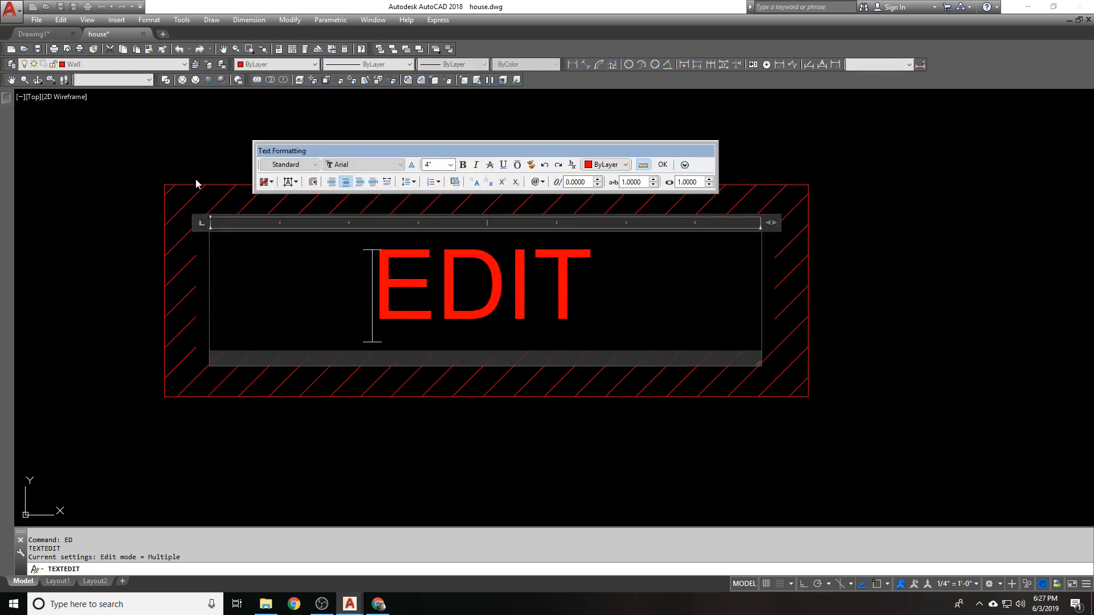
pyautogui.hotkey('ctrl', '1')
pyautogui.hotkey('ctrl', '1')
pyautogui.press('Escape')
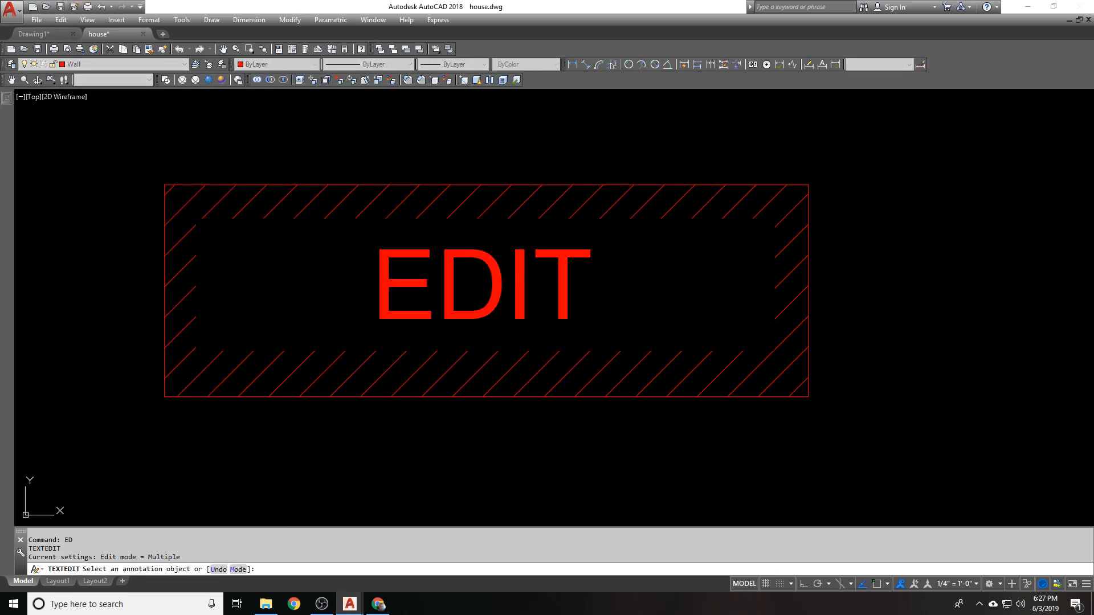
pyautogui.click(414, 285)
pyautogui.press('Escape')
pyautogui.click(411, 253)
pyautogui.press('Escape')
pyautogui.press('Escape')
# Set the EDIT text's defined height to 12" in its properties and deselect it.
pyautogui.click(408, 250)
pyautogui.hotkey('ctrl', '1')
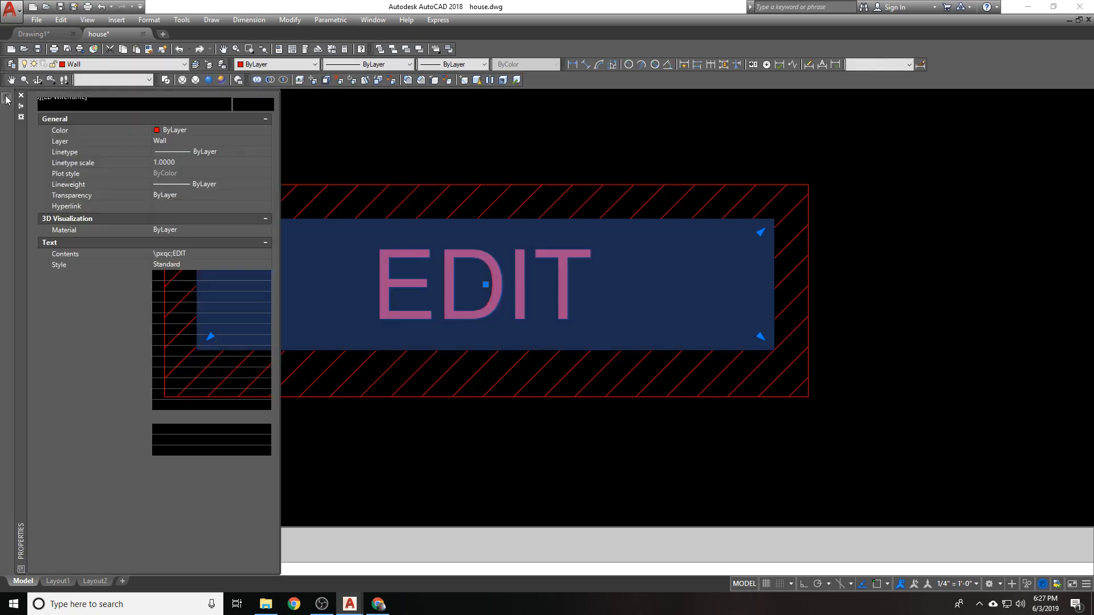
pyautogui.click(196, 384)
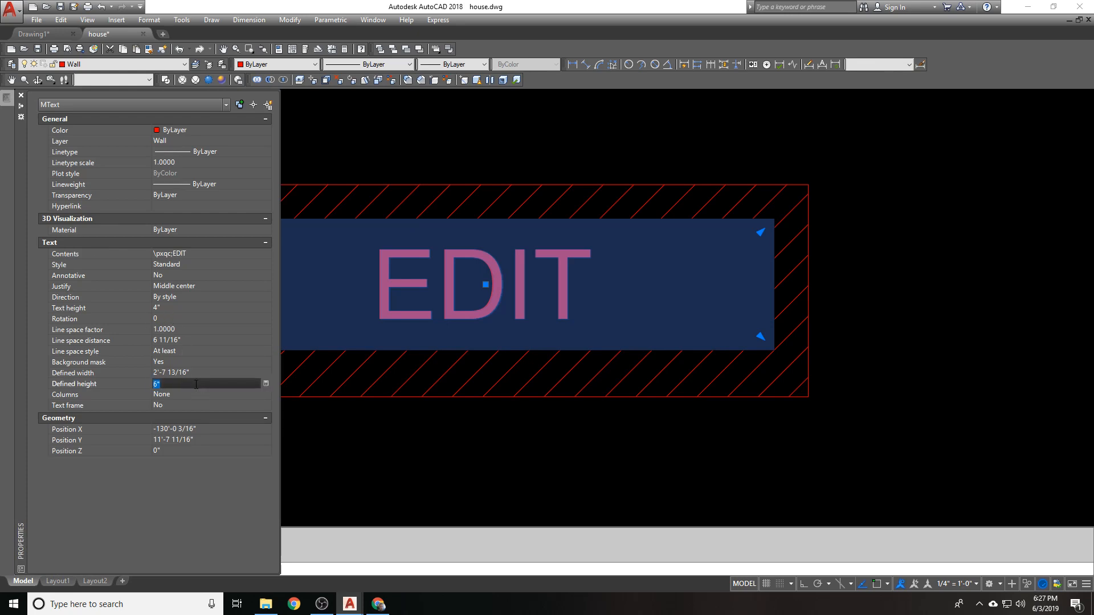
pyautogui.write('12')
pyautogui.press('Return')
pyautogui.hotkey('ctrl', '1')
pyautogui.press('Escape')
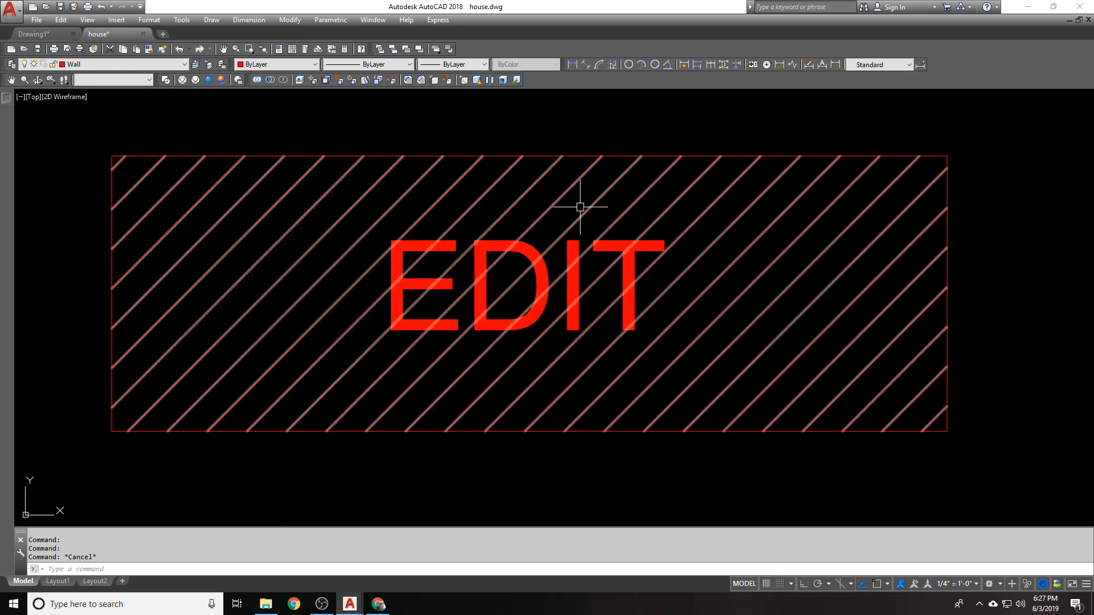
# Edit the EDIT text and narrow its text box to fit more closely around the word.
pyautogui.scroll(-2, 580, 207)
pyautogui.click(599, 219)
pyautogui.write('ED')
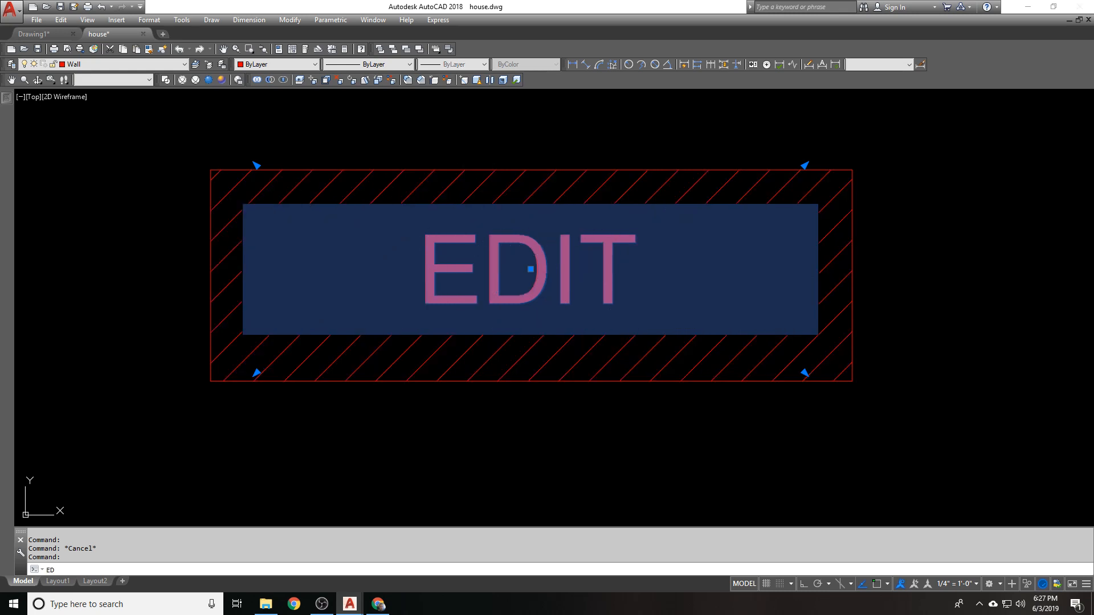
pyautogui.press('Return')
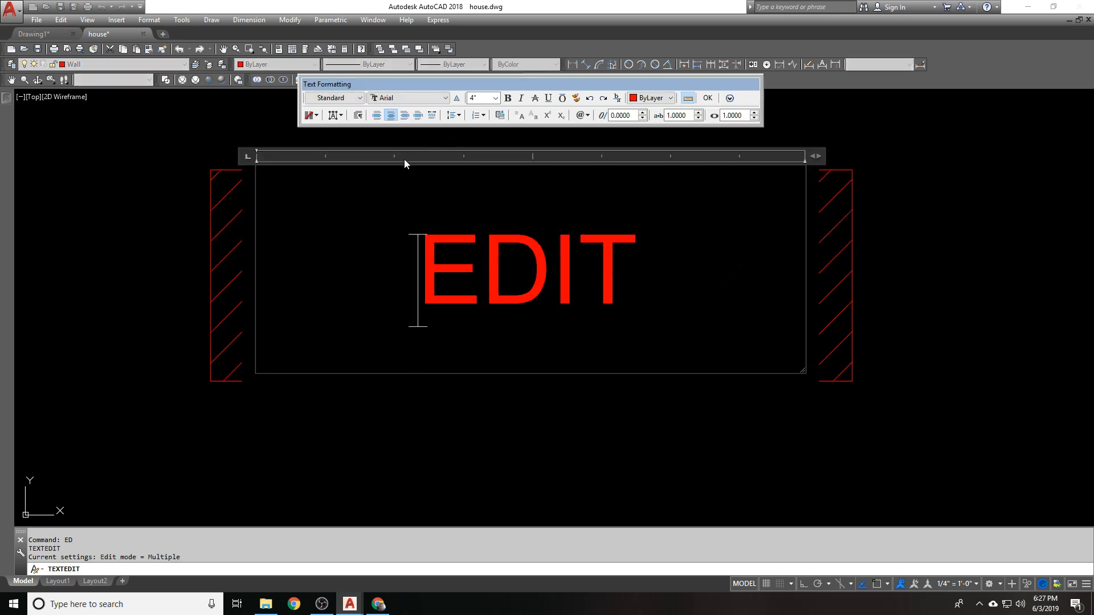
pyautogui.moveTo(815, 156); pyautogui.dragTo(678, 158)
pyautogui.click(785, 148)
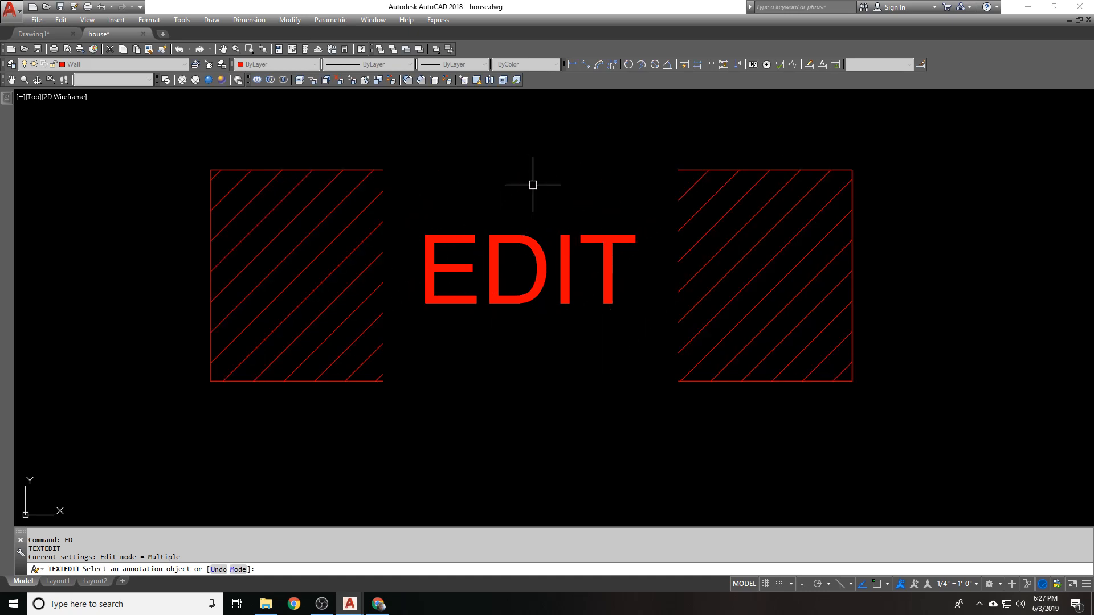
# Set the EDIT text's defined height to 6" in its properties.
pyautogui.press('Escape')
pyautogui.click(593, 236)
pyautogui.scroll(-1, 476, 185)
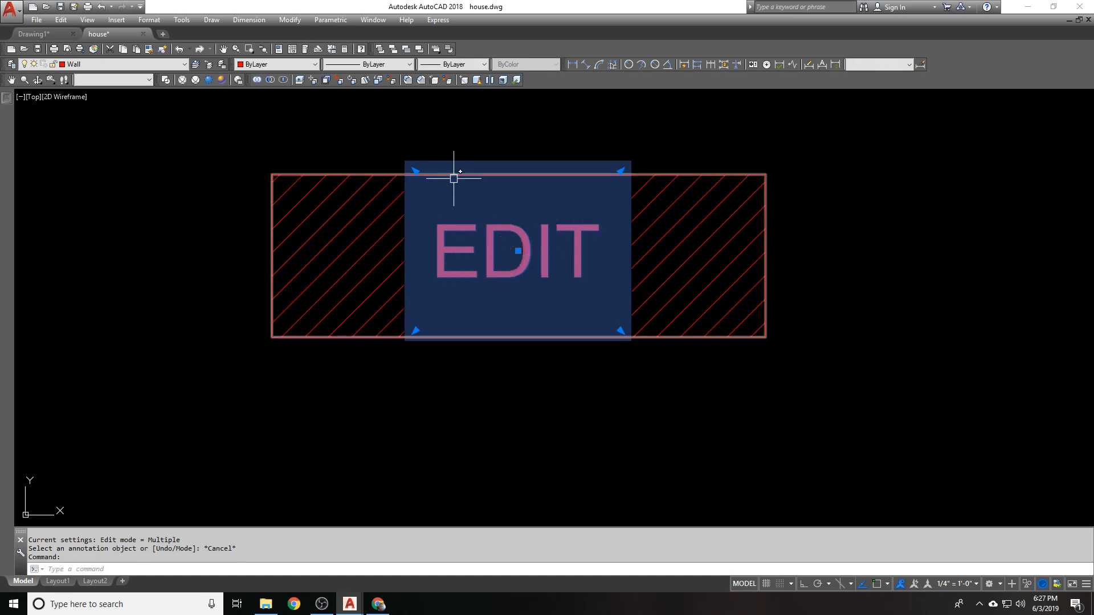
pyautogui.press('Escape')
pyautogui.click(450, 199)
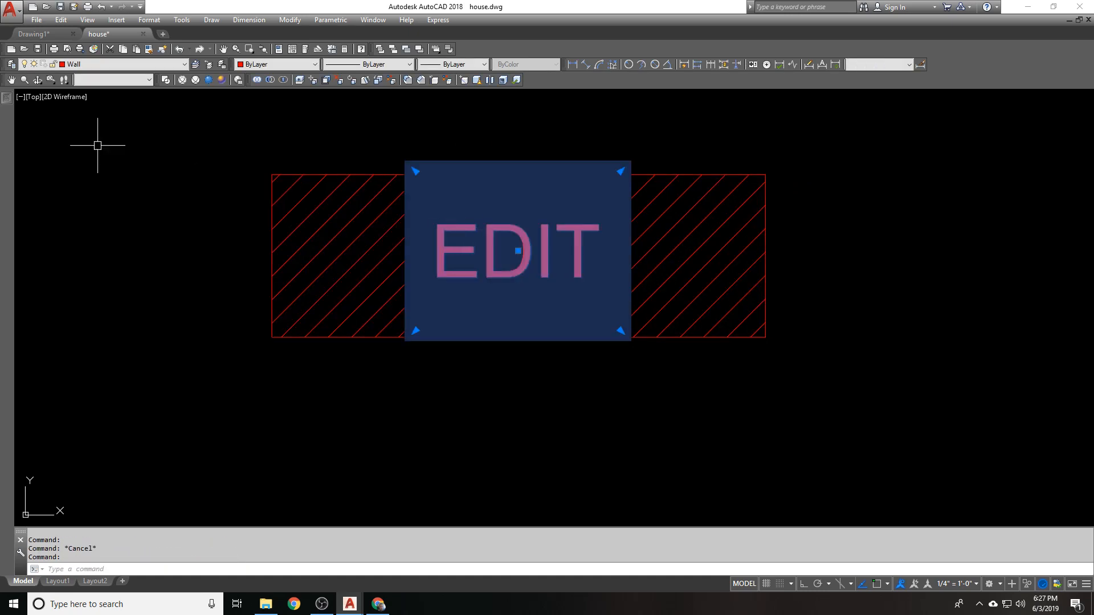
pyautogui.moveTo(11, 125)
pyautogui.click(172, 383)
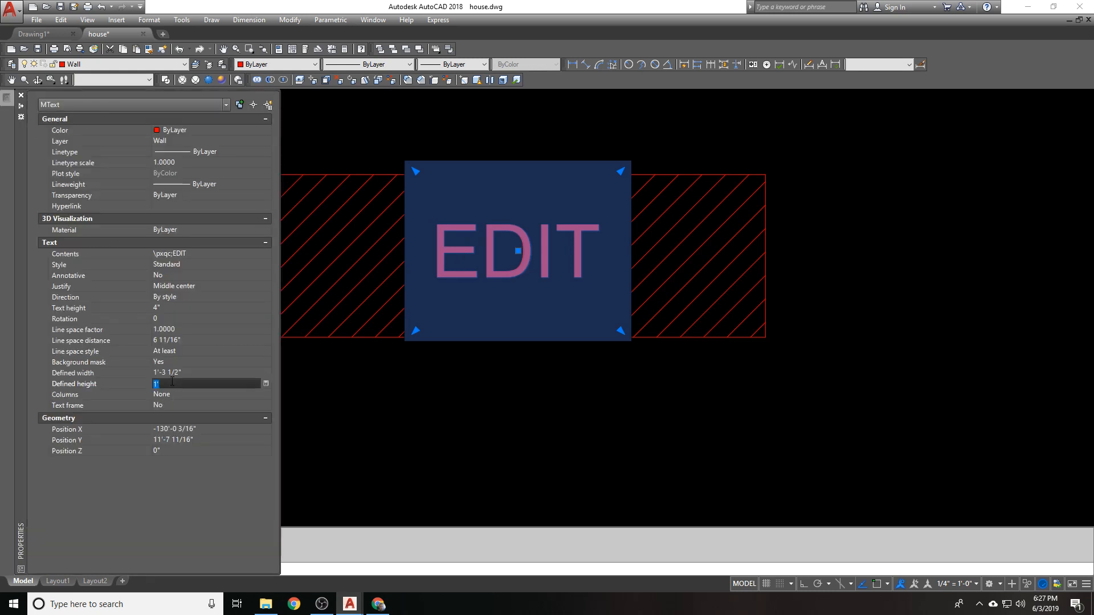
pyautogui.press('Return')
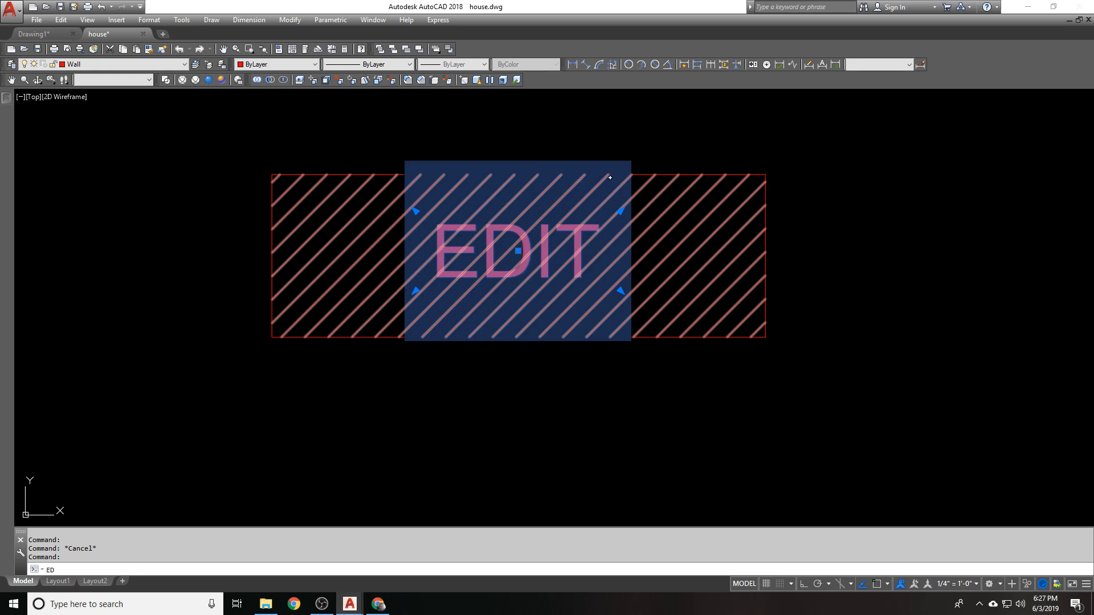
# Open the EDIT text in the multiline editor and close it to refresh its background mask.
pyautogui.write('ED')
pyautogui.press('Return')
pyautogui.click(696, 177)
pyautogui.press('Escape')
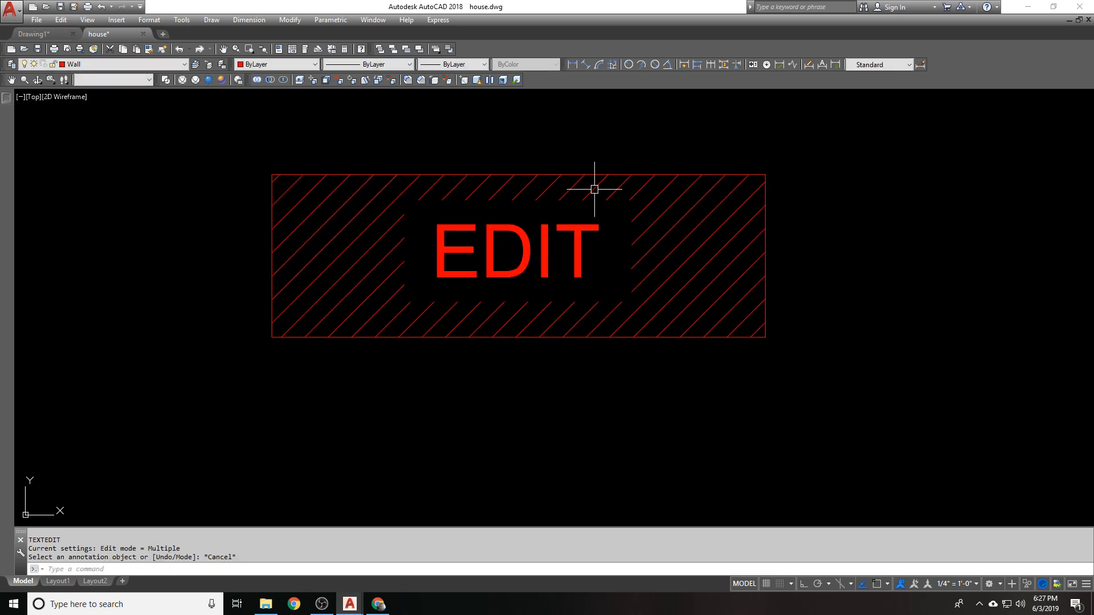
# Set the EDIT text's defined height to 1', deselect it and regenerate the drawing.
pyautogui.click(509, 241)
pyautogui.moveTo(45, 178)
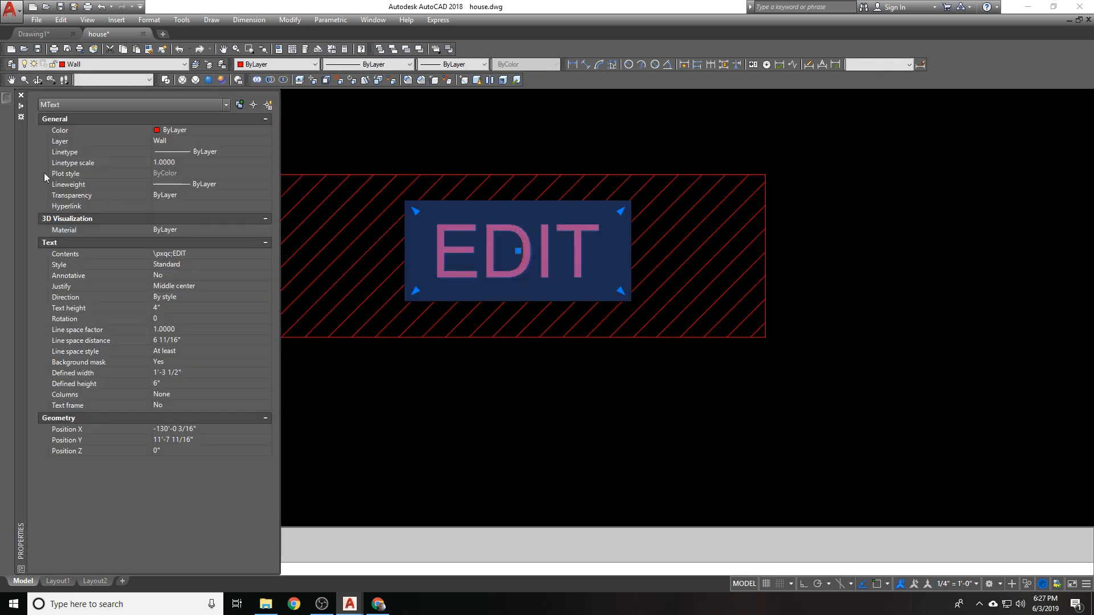
pyautogui.click(189, 384)
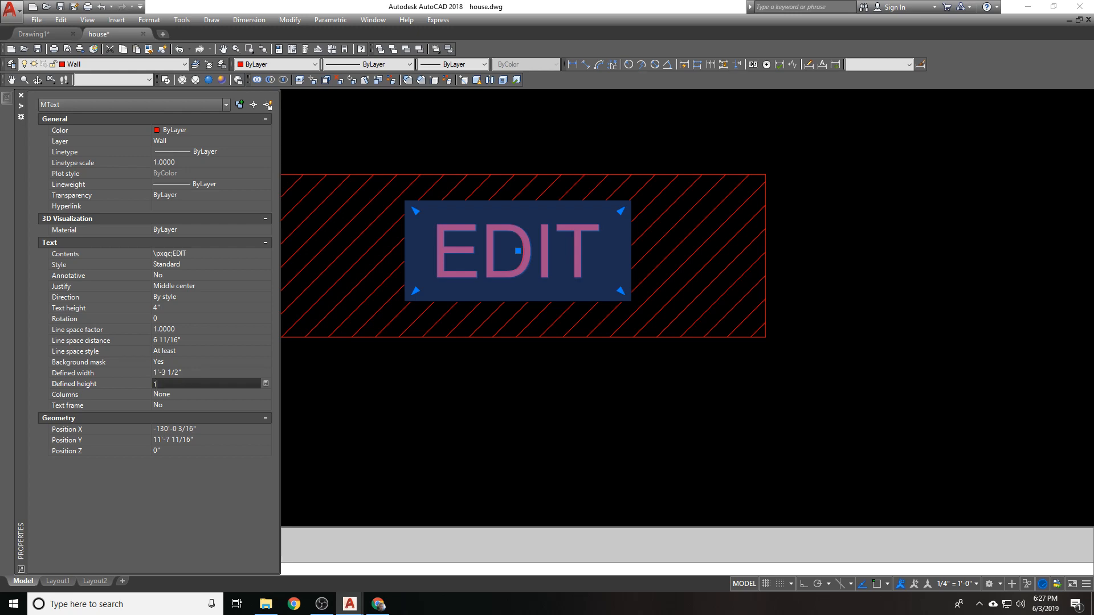
pyautogui.write("1'")
pyautogui.press('Return')
pyautogui.press('Escape')
pyautogui.write('RE')
pyautogui.press('Return')
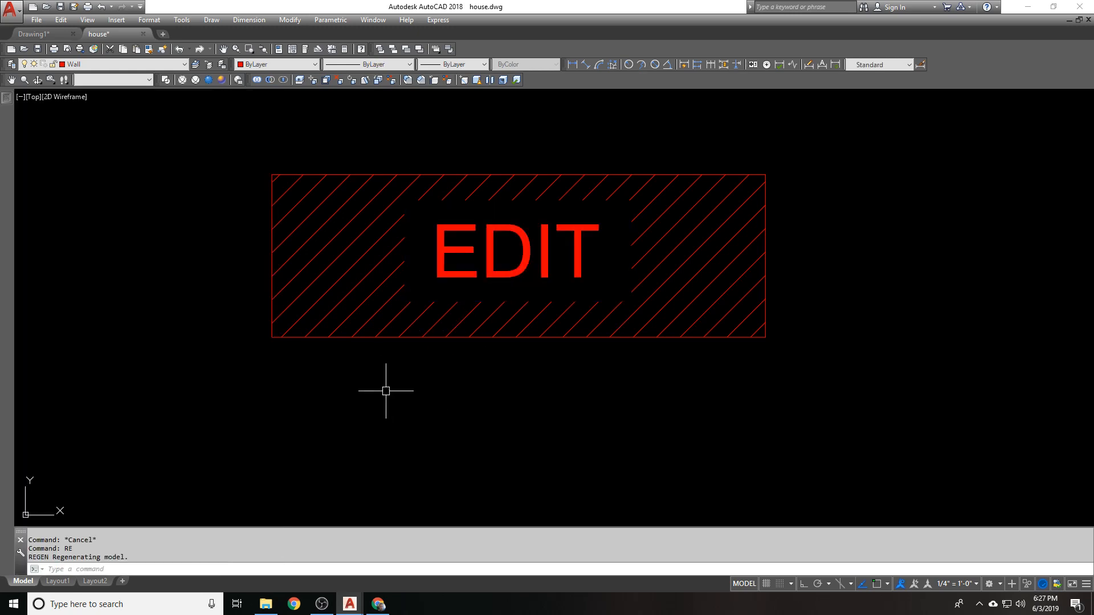
pyautogui.write('RE')
pyautogui.press('Escape')
pyautogui.click(403, 200)
pyautogui.press('Escape')
# Reopen the EDIT text in the multiline editor and close it to check the mask against the taller box.
pyautogui.scroll(1, 501, 216)
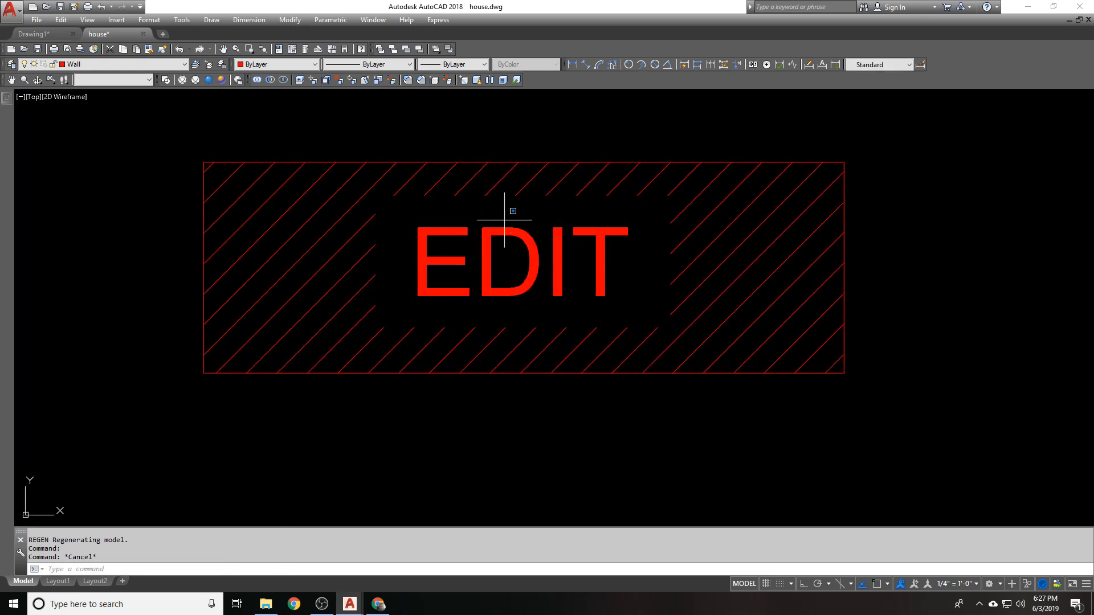
pyautogui.click(500, 229)
pyautogui.write('ED')
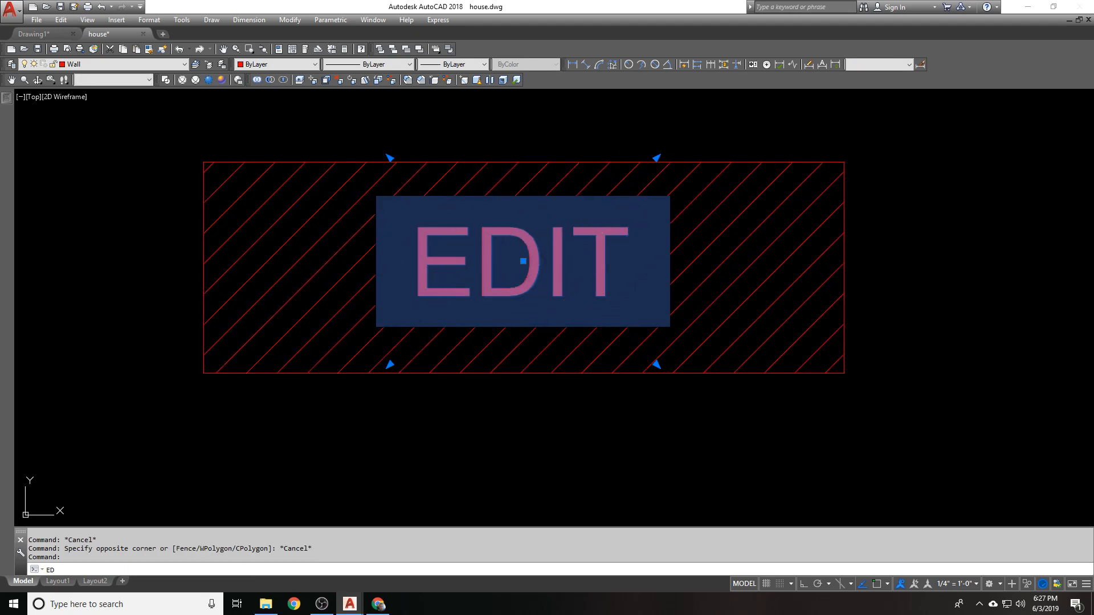
pyautogui.press('Return')
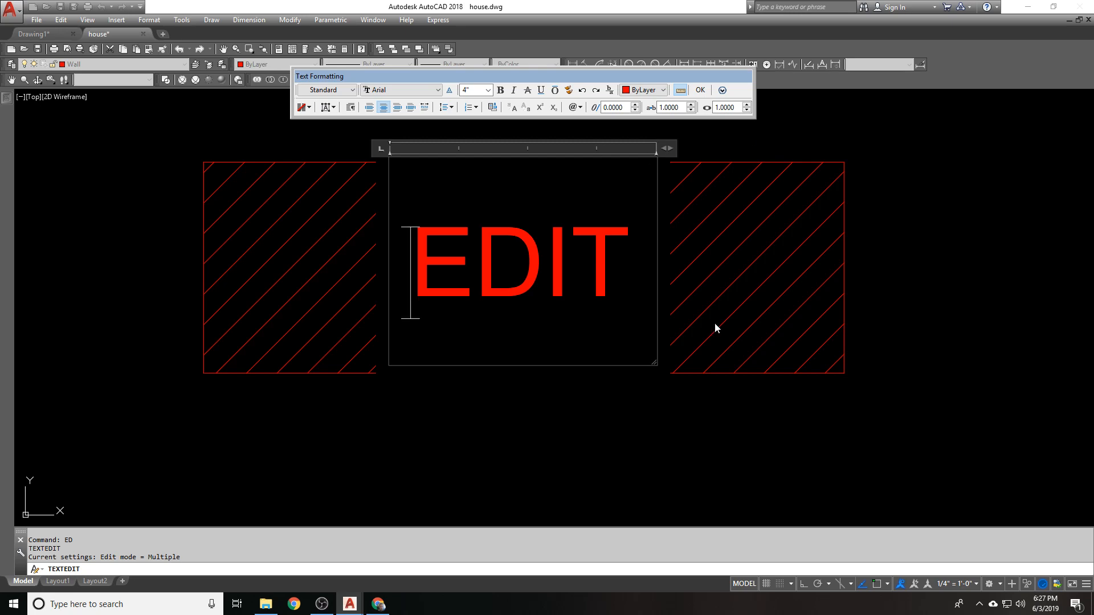
pyautogui.click(734, 169)
pyautogui.press('Escape')
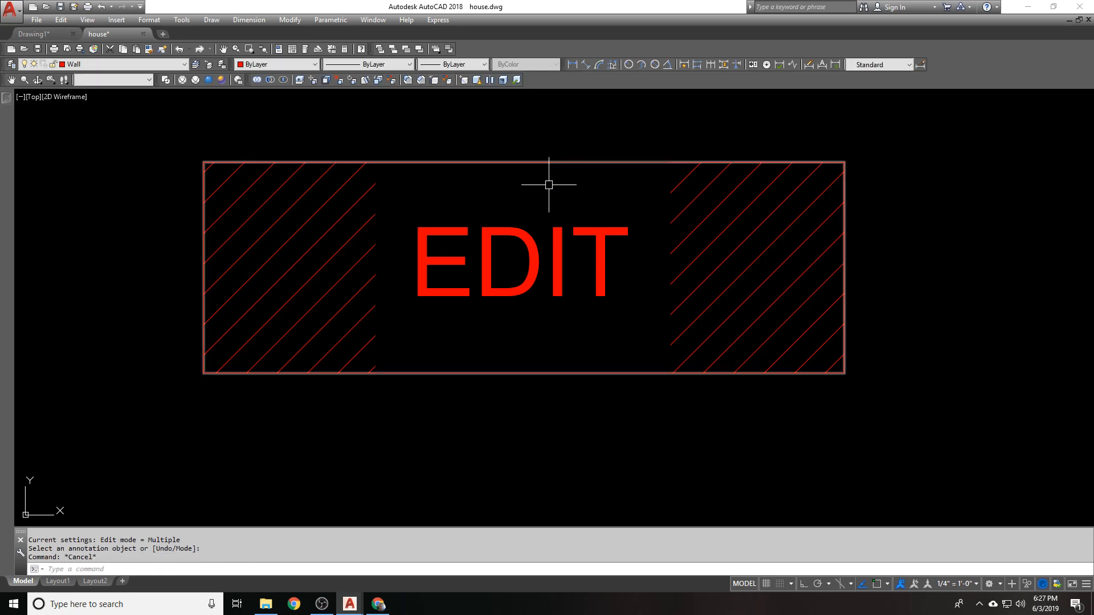
# Set the EDIT text's defined height to 0" and refresh its mask by opening and closing the text editor.
pyautogui.click(561, 234)
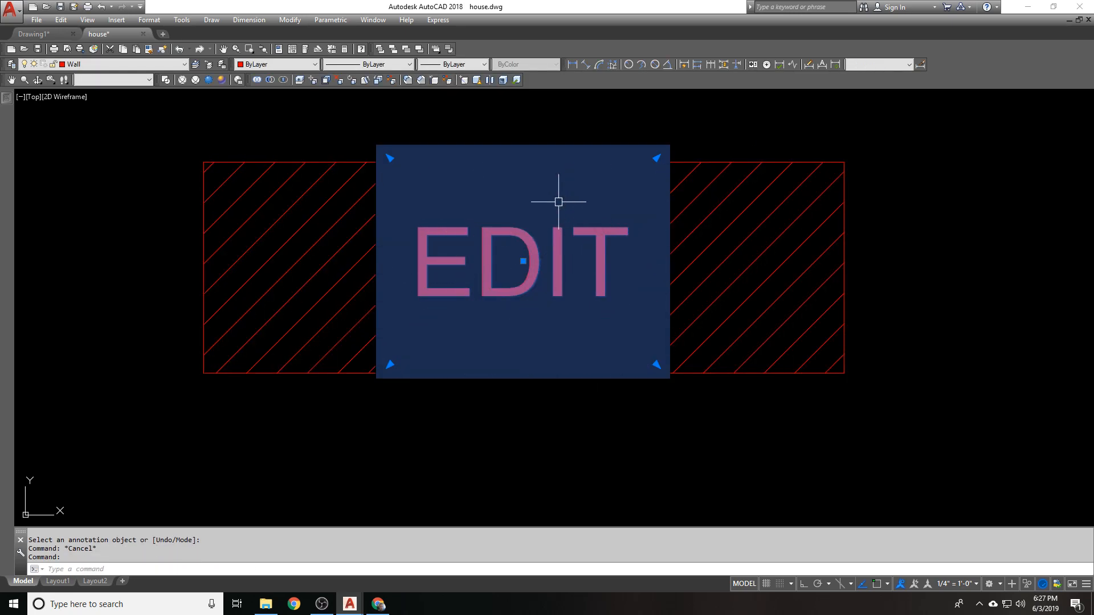
pyautogui.hotkey('ctrl', '1')
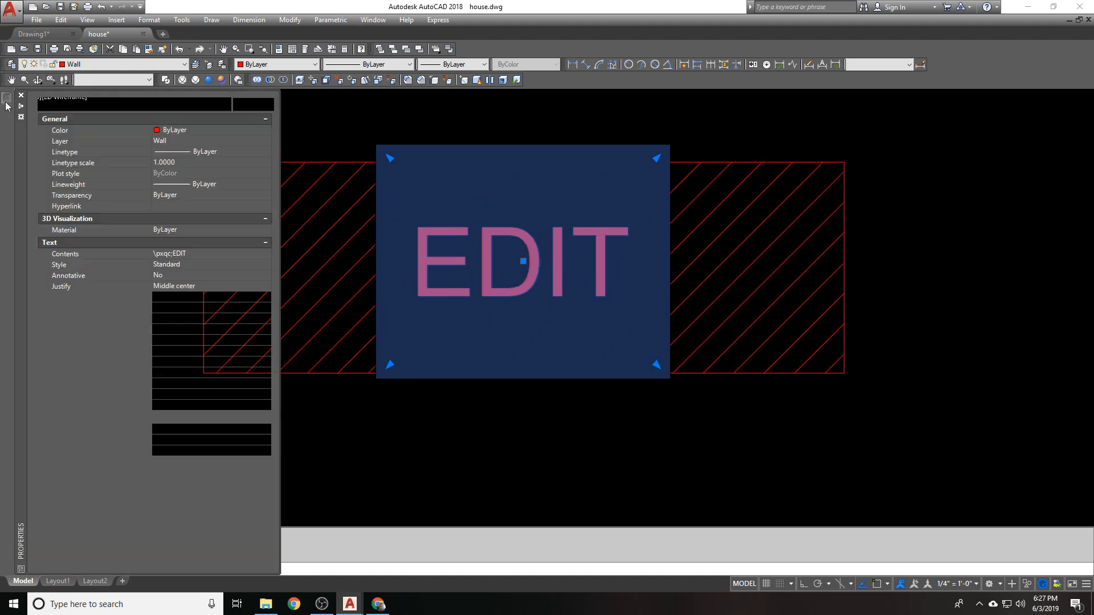
pyautogui.click(209, 383)
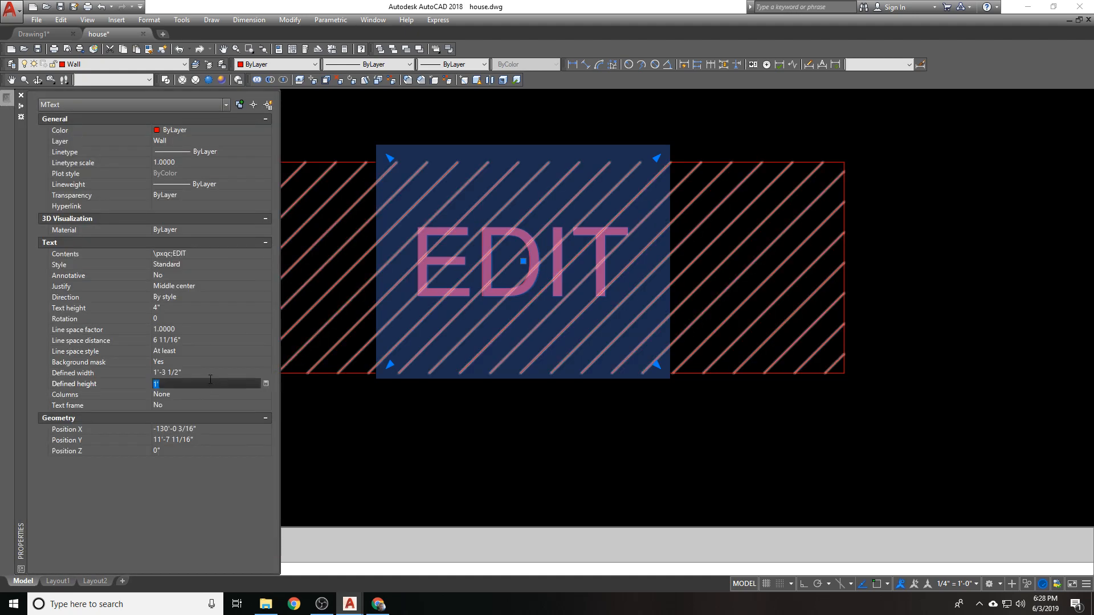
pyautogui.press('Escape')
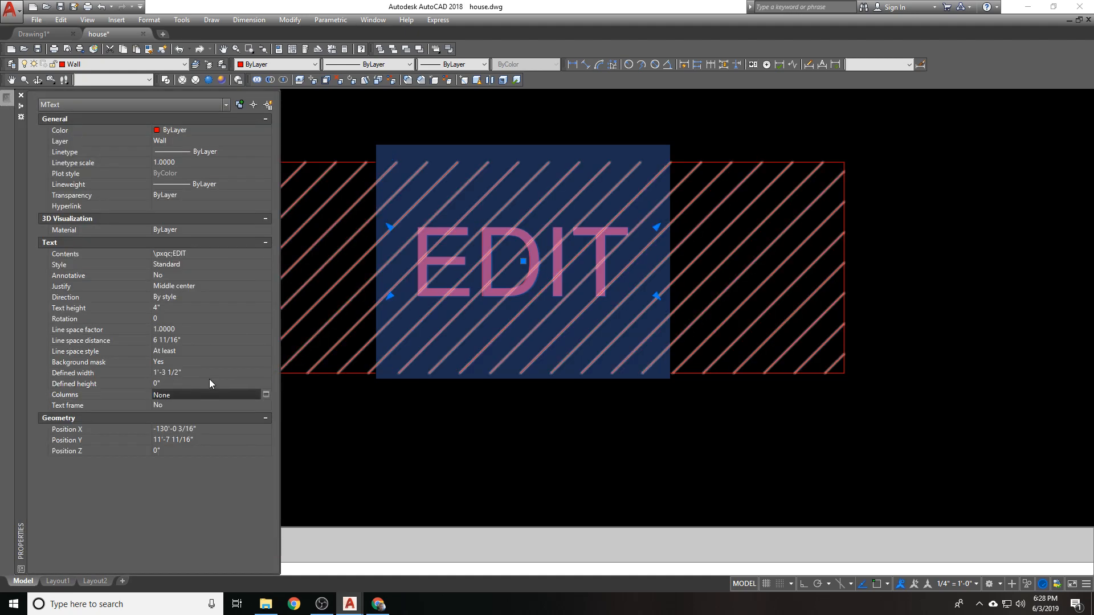
pyautogui.press('Escape')
pyautogui.hotkey('ctrl', '1')
pyautogui.doubleClick(497, 233)
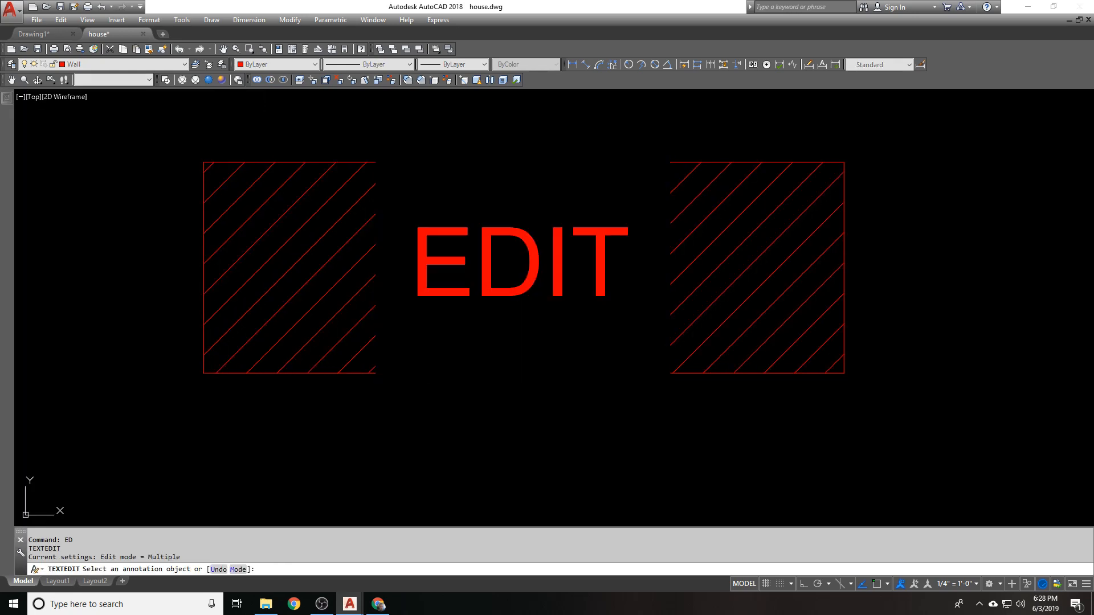
pyautogui.press('Escape')
pyautogui.press('Escape')
# Set the EDIT text's background mask border offset factor to 1.7 and deselect the text.
pyautogui.click(623, 231)
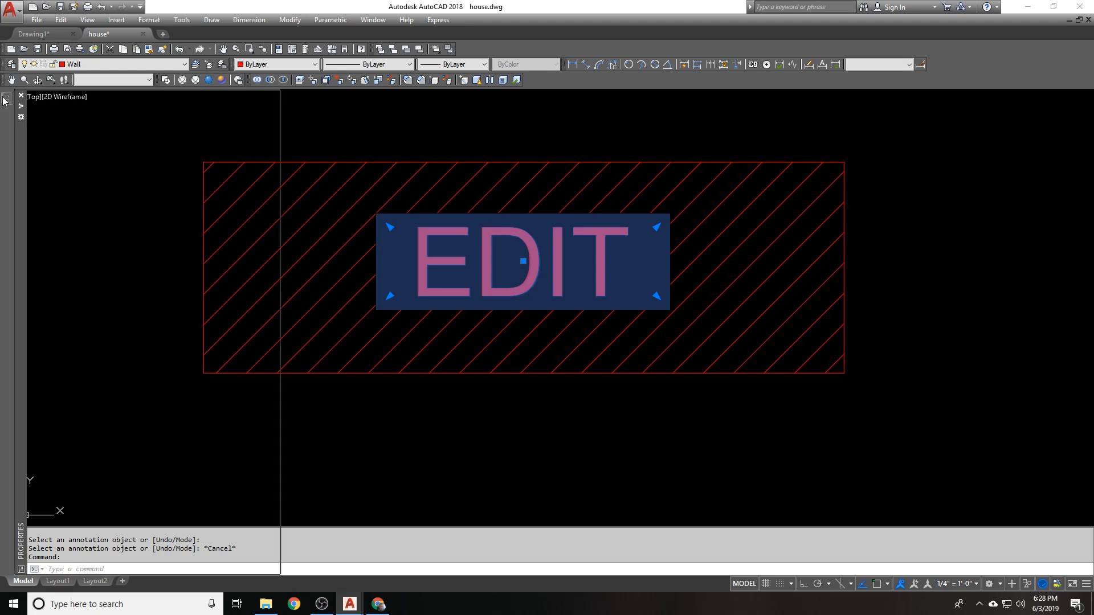
pyautogui.moveTo(6, 101)
pyautogui.click(189, 389)
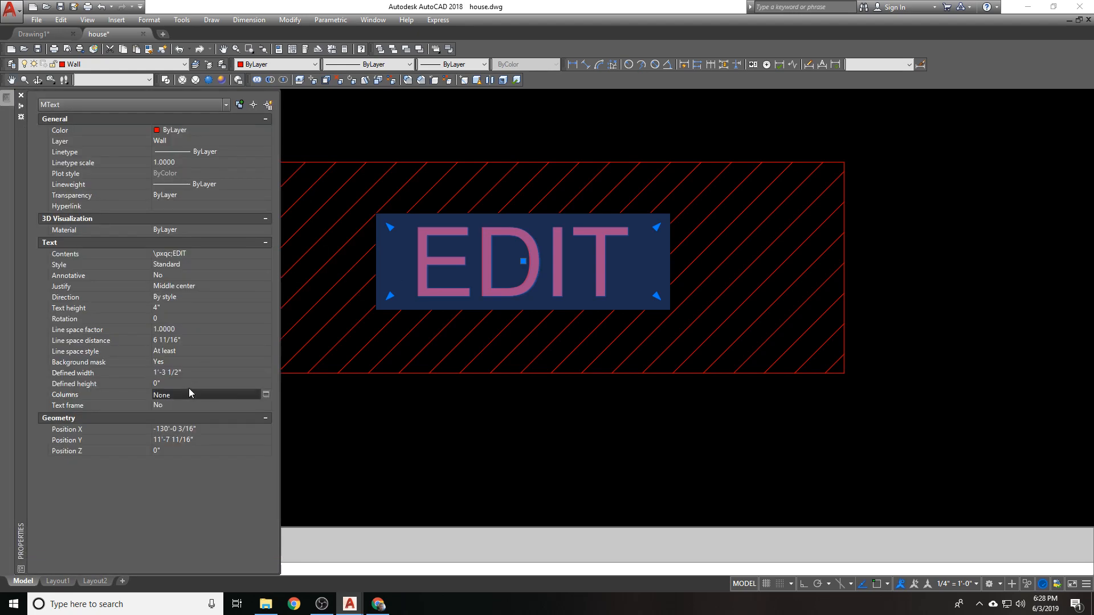
pyautogui.click(198, 363)
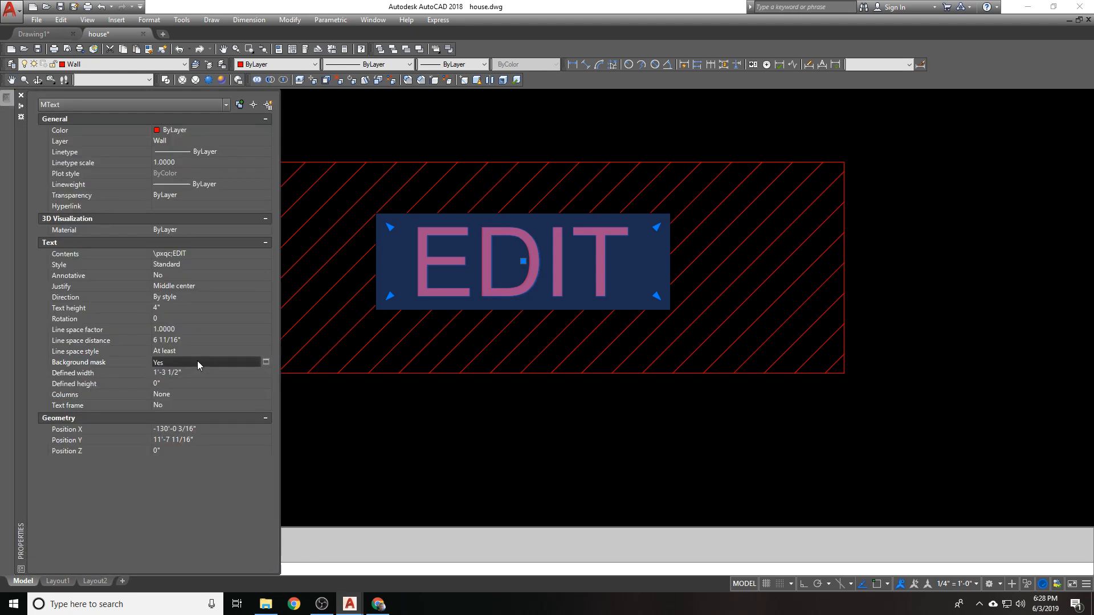
pyautogui.click(266, 362)
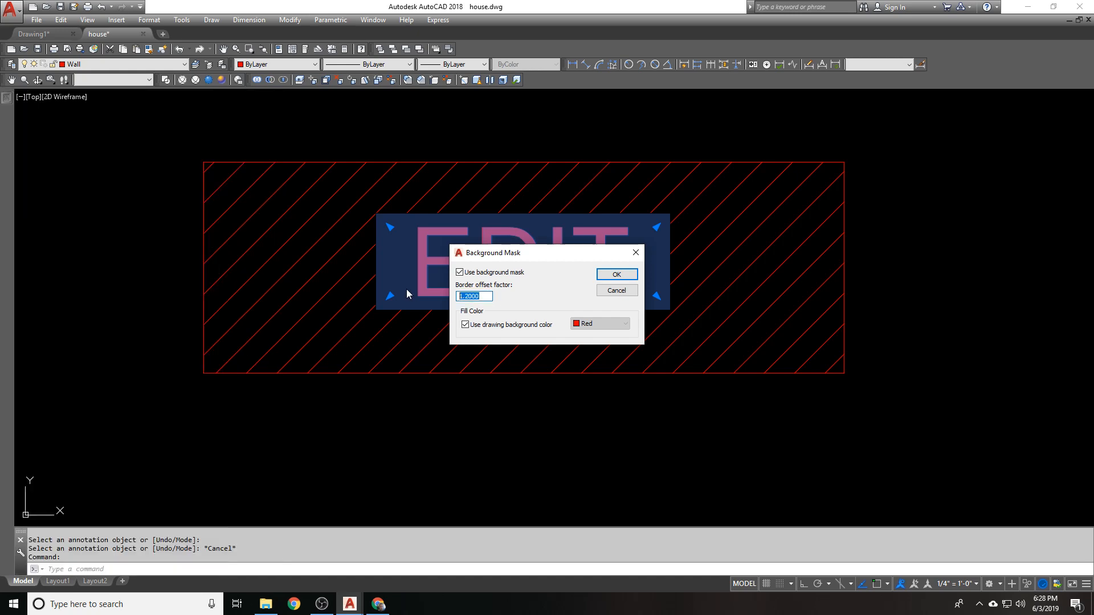
pyautogui.press('Return')
pyautogui.click(669, 138)
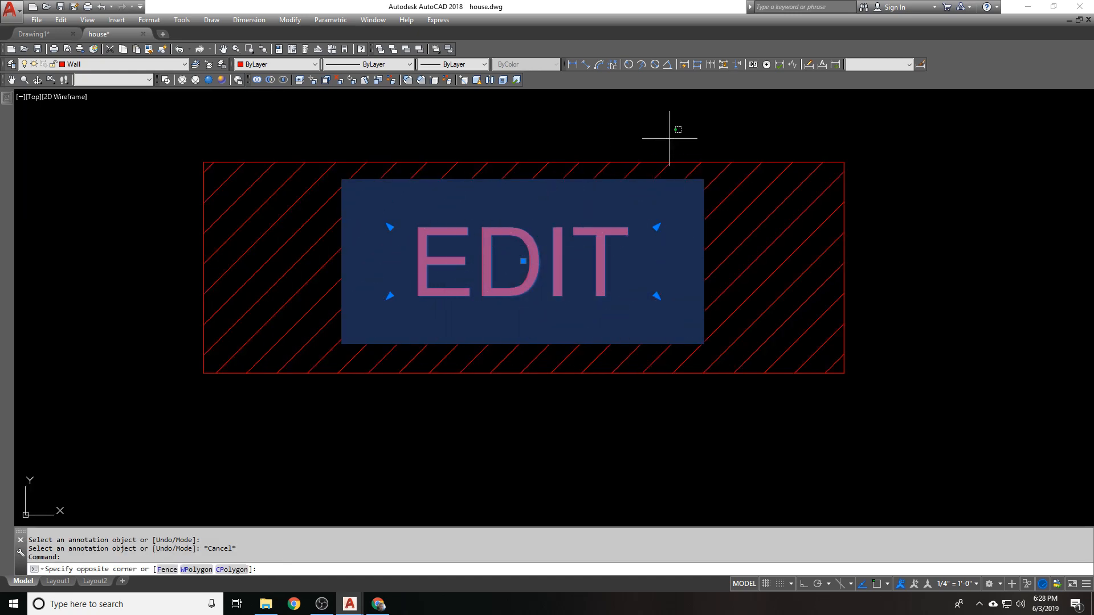
pyautogui.press('Escape')
pyautogui.press('Escape')
# Turn on the text frame for the EDIT text in its properties and deselect it.
pyautogui.scroll(-3, 788, 231)
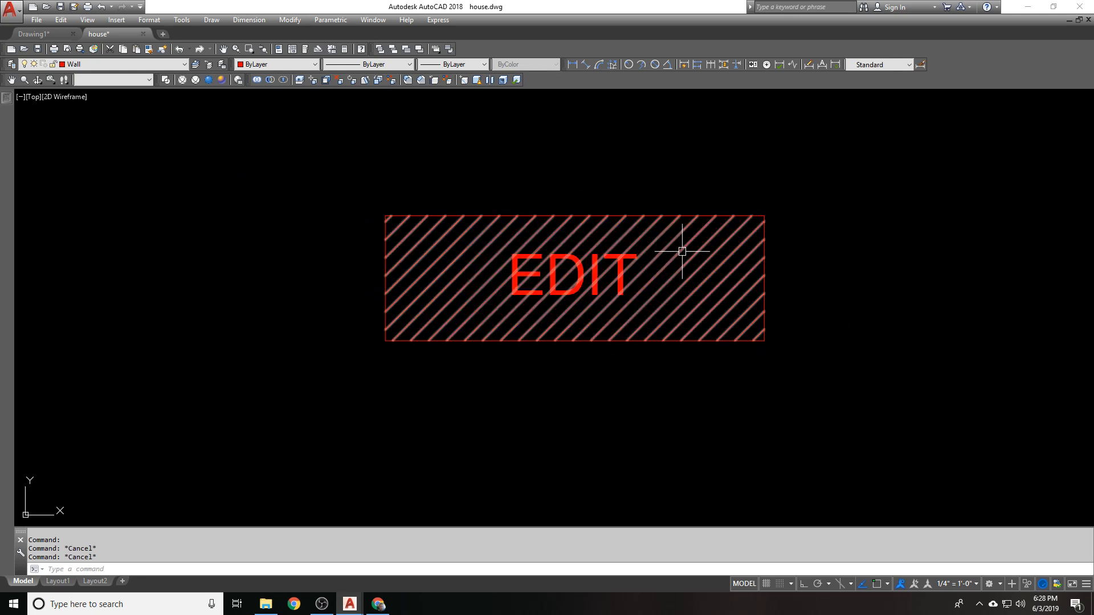
pyautogui.moveTo(656, 217); pyautogui.dragTo(556, 222, button='middle')
pyautogui.scroll(1, 556, 222)
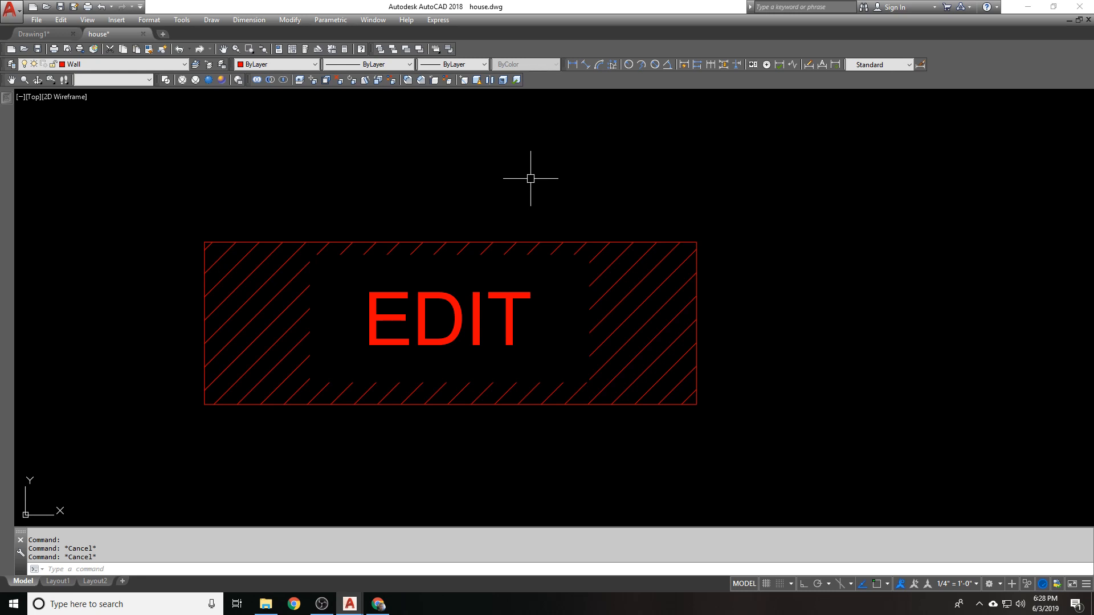
pyautogui.click(454, 276)
pyautogui.moveTo(3, 104)
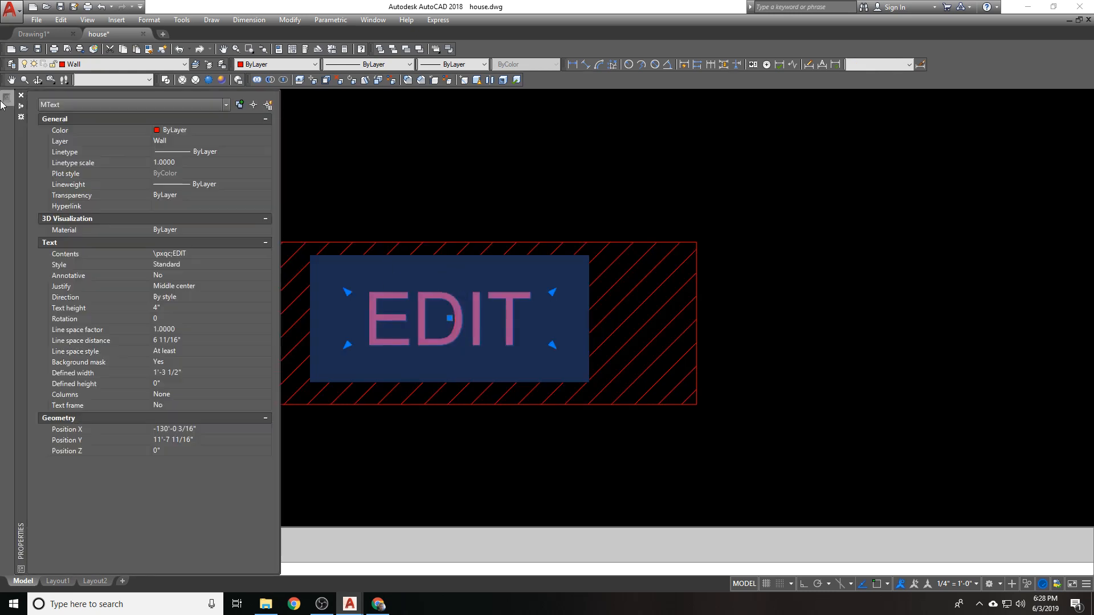
pyautogui.click(193, 406)
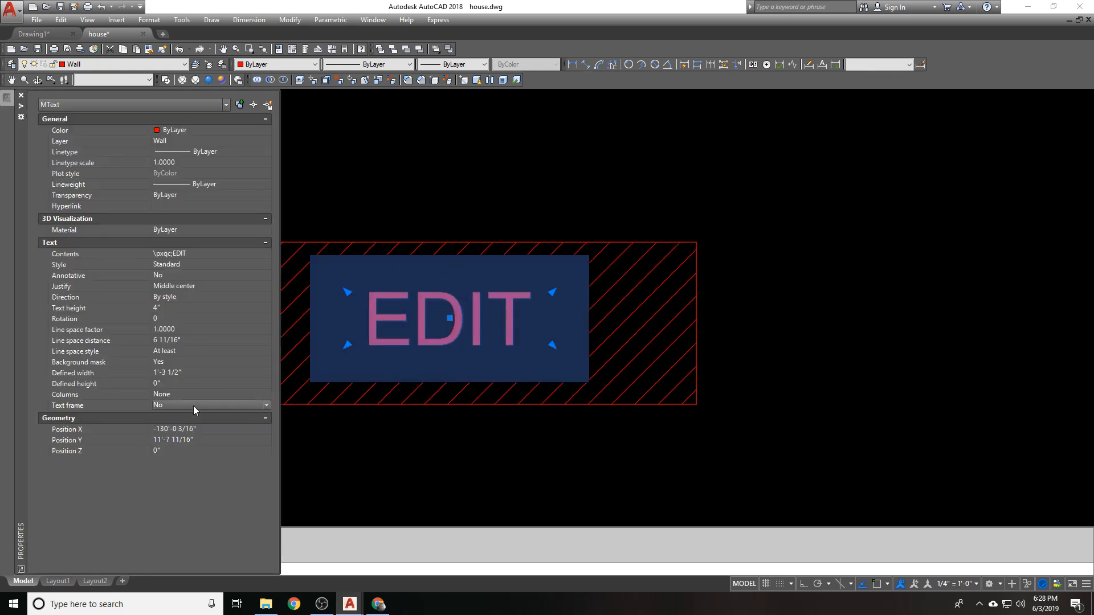
pyautogui.click(185, 419)
pyautogui.press('Escape')
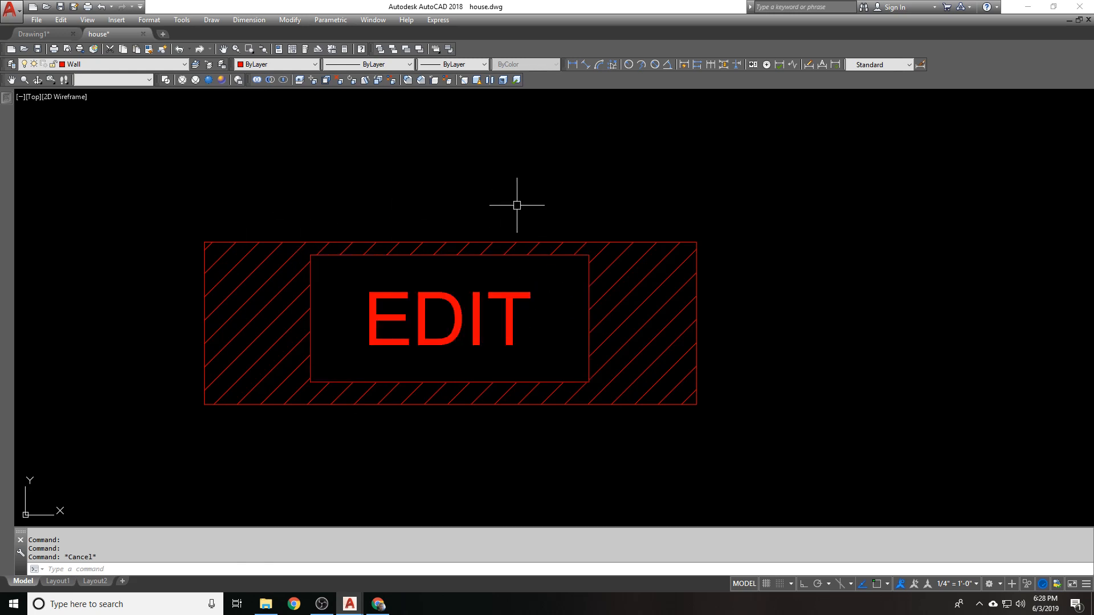
# Move the framed EDIT text off the hatch to the empty area above the rectangle.
pyautogui.write('m')
pyautogui.press('Return')
pyautogui.click(444, 313)
pyautogui.scroll(-2, 456, 296)
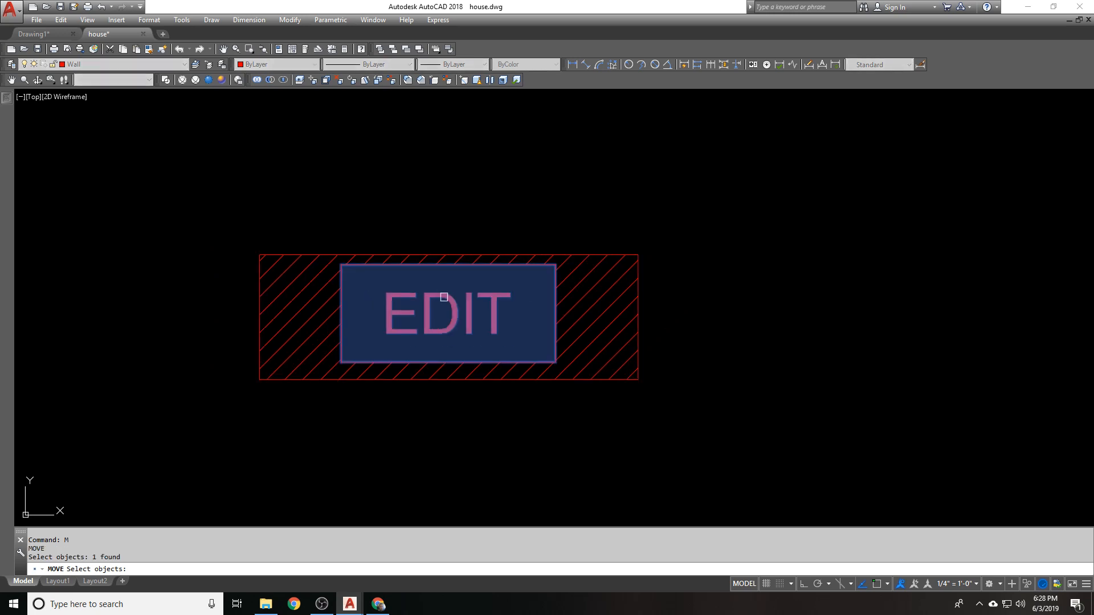
pyautogui.press('Return')
pyautogui.click(653, 298)
pyautogui.click(675, 181)
# Turn off the background mask of the framed EDIT text and deselect it.
pyautogui.click(665, 176)
pyautogui.click(121, 183)
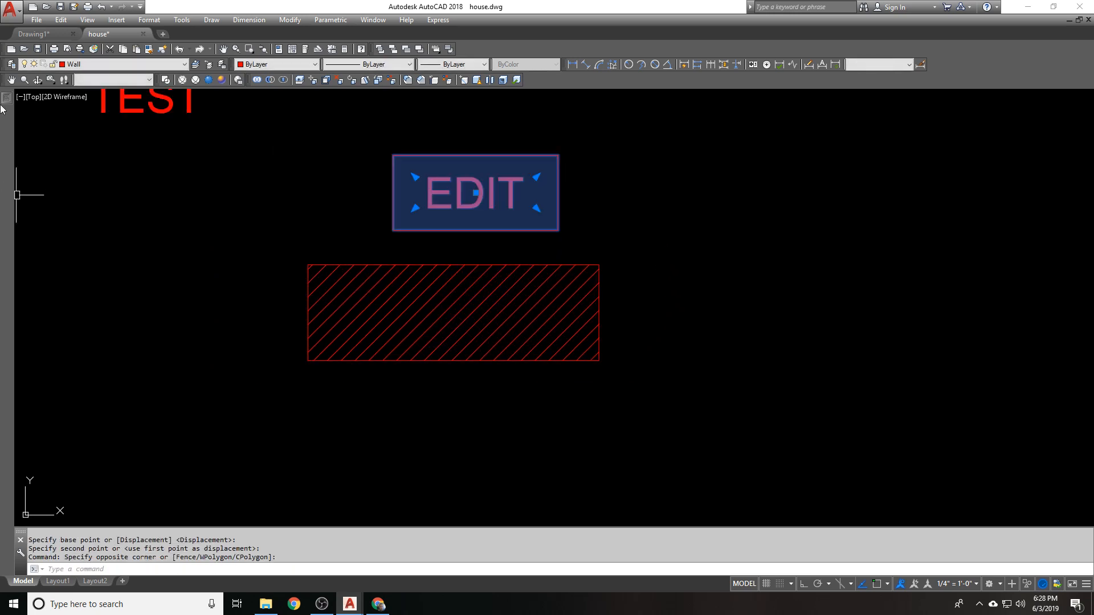
pyautogui.moveTo(1, 109)
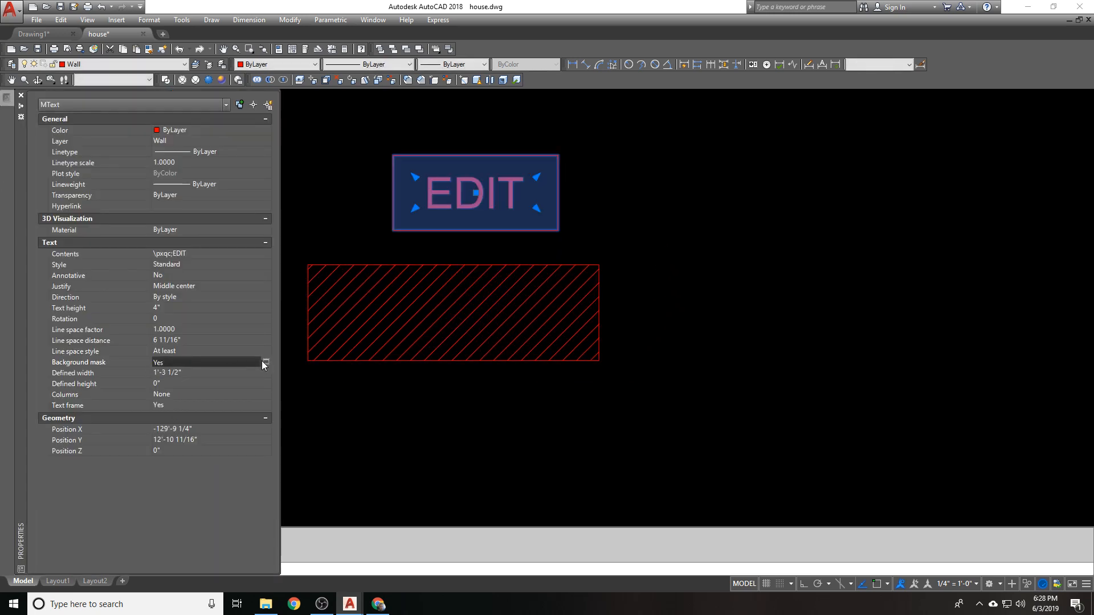
pyautogui.click(265, 362)
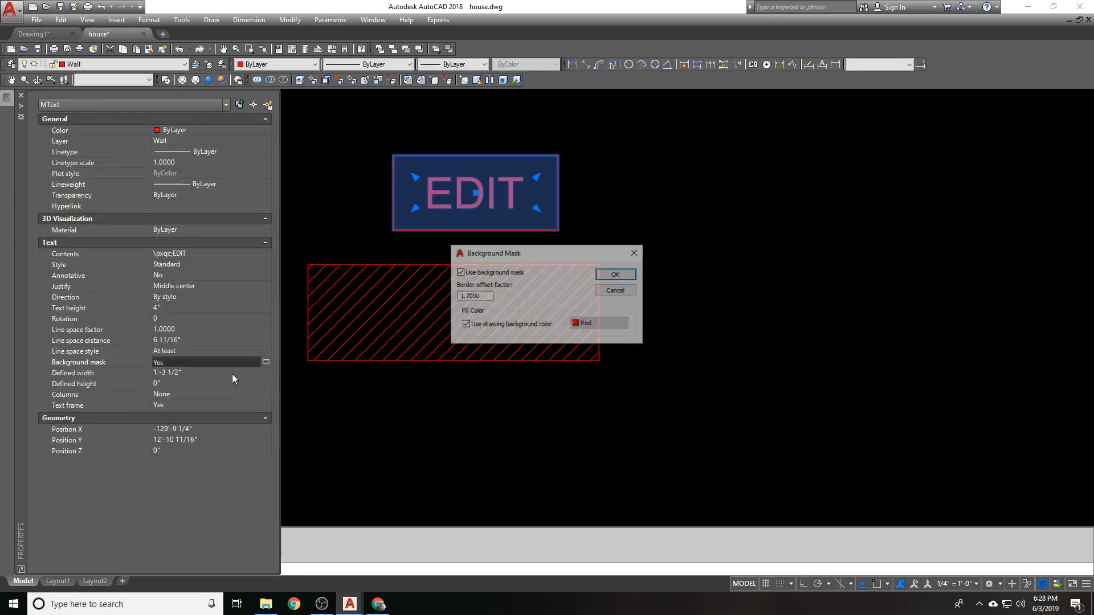
pyautogui.click(483, 274)
pyautogui.click(617, 274)
pyautogui.click(656, 222)
pyautogui.press('Escape')
pyautogui.press('Escape')
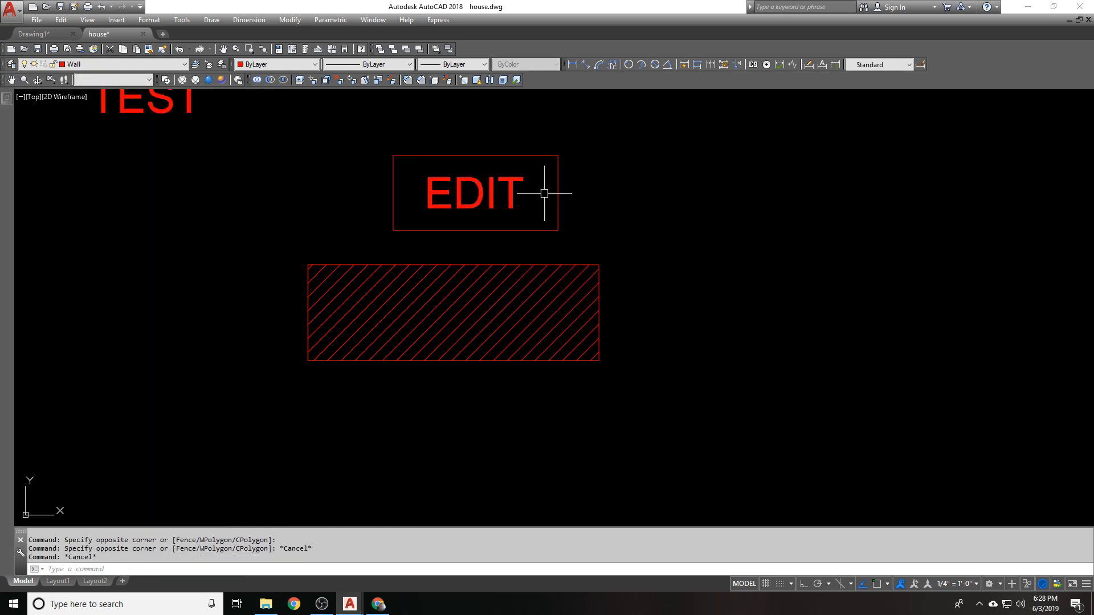
# Move the framed EDIT text down onto the middle of the hatched rectangle.
pyautogui.click(544, 194)
pyautogui.write('m')
pyautogui.press('Return')
pyautogui.click(827, 196)
pyautogui.click(802, 300)
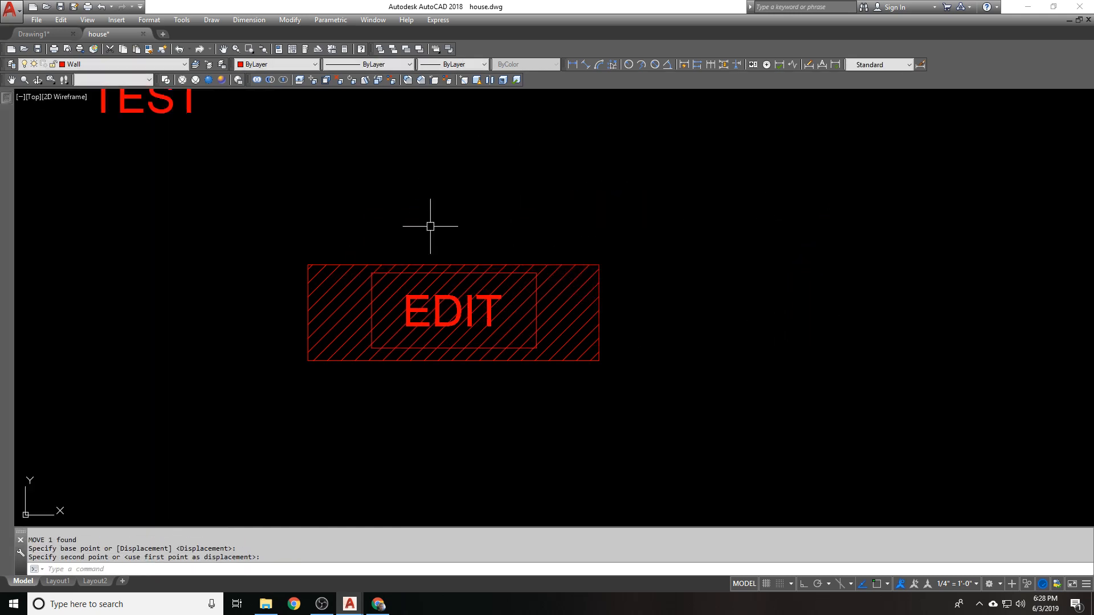
# Undo the last move of the framed EDIT text.
pyautogui.write('u')
pyautogui.press('Return')
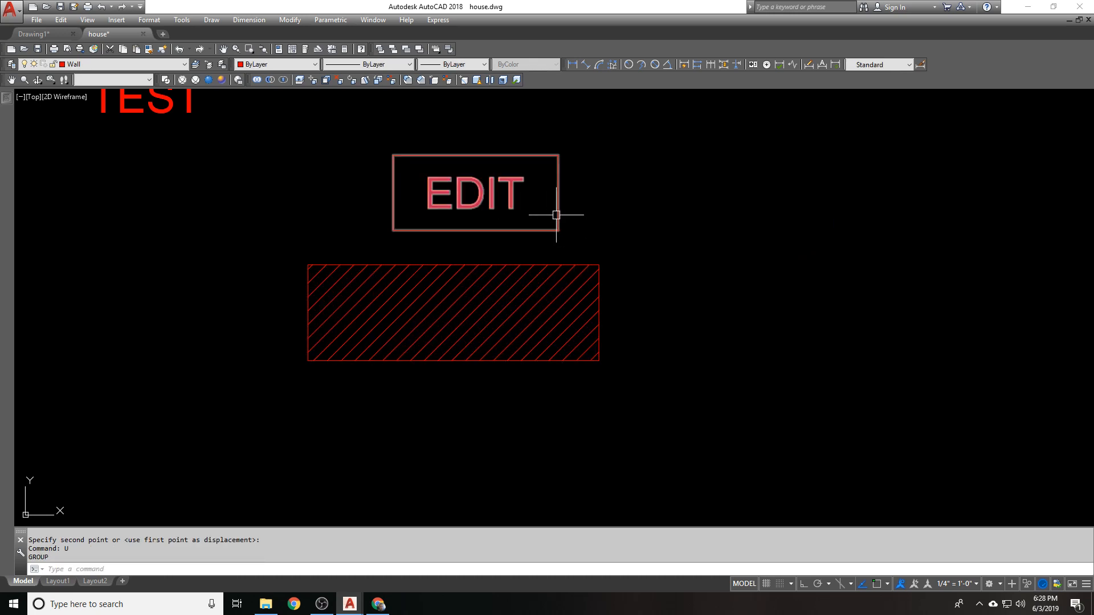
pyautogui.scroll(-2, 551, 282)
pyautogui.moveTo(558, 274)
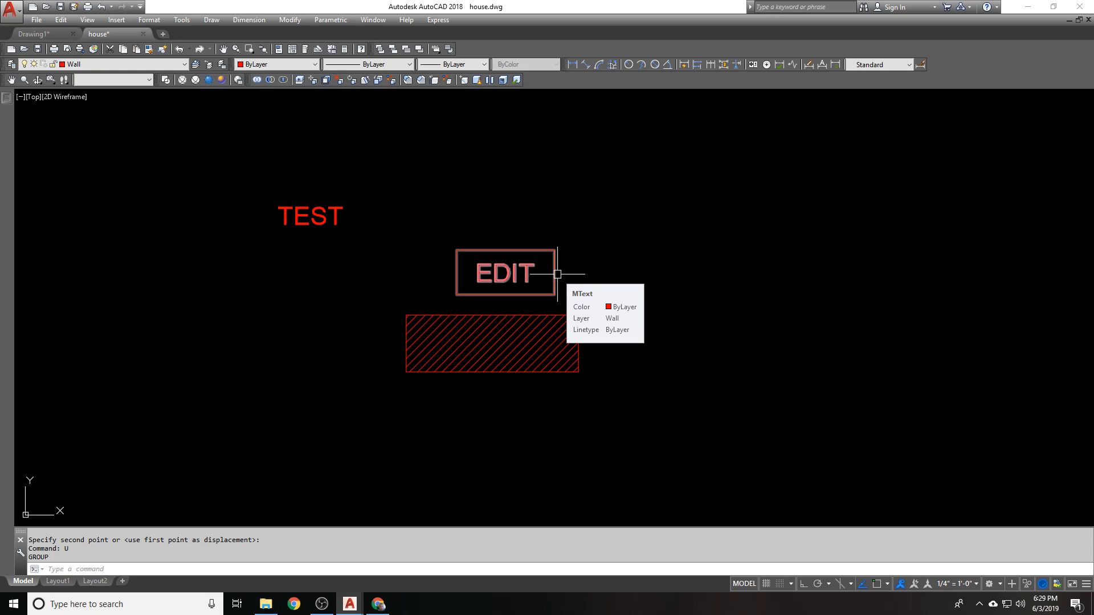
# Start a multiline text box above the EDIT text, examine its ruler tab stops and Paragraph settings, and close it empty.
pyautogui.write('mt')
pyautogui.press('Return')
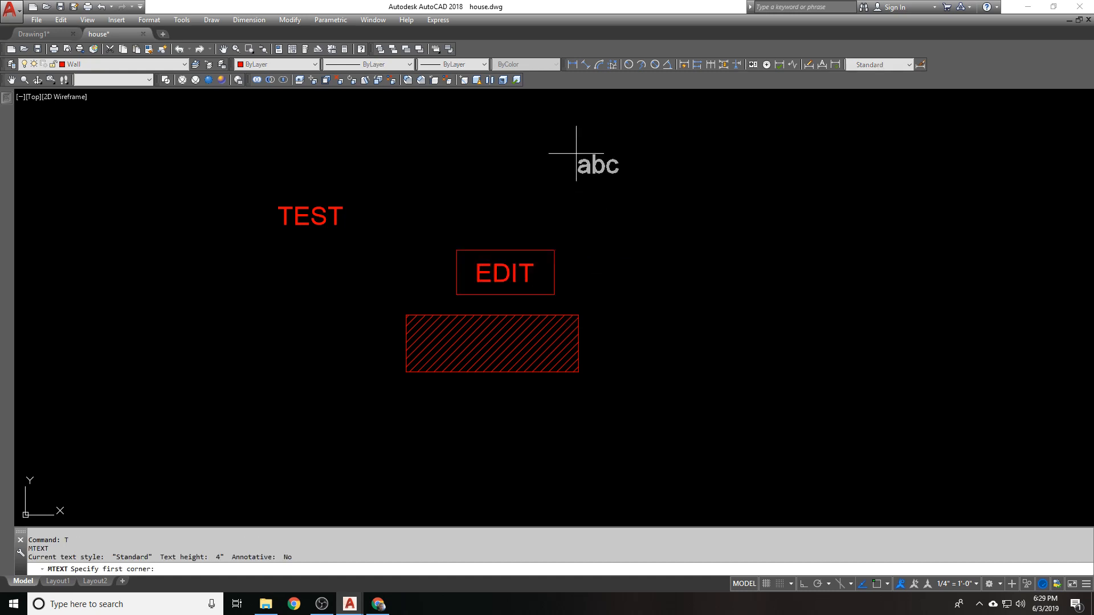
pyautogui.click(573, 148)
pyautogui.click(849, 315)
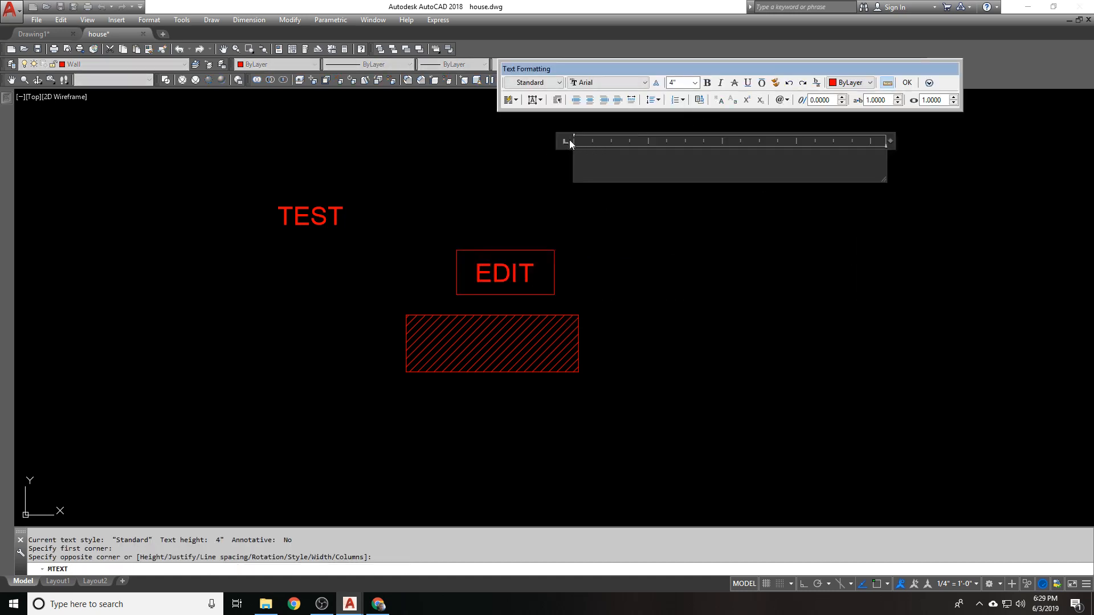
pyautogui.moveTo(605, 142); pyautogui.dragTo(613, 143)
pyautogui.doubleClick(630, 141)
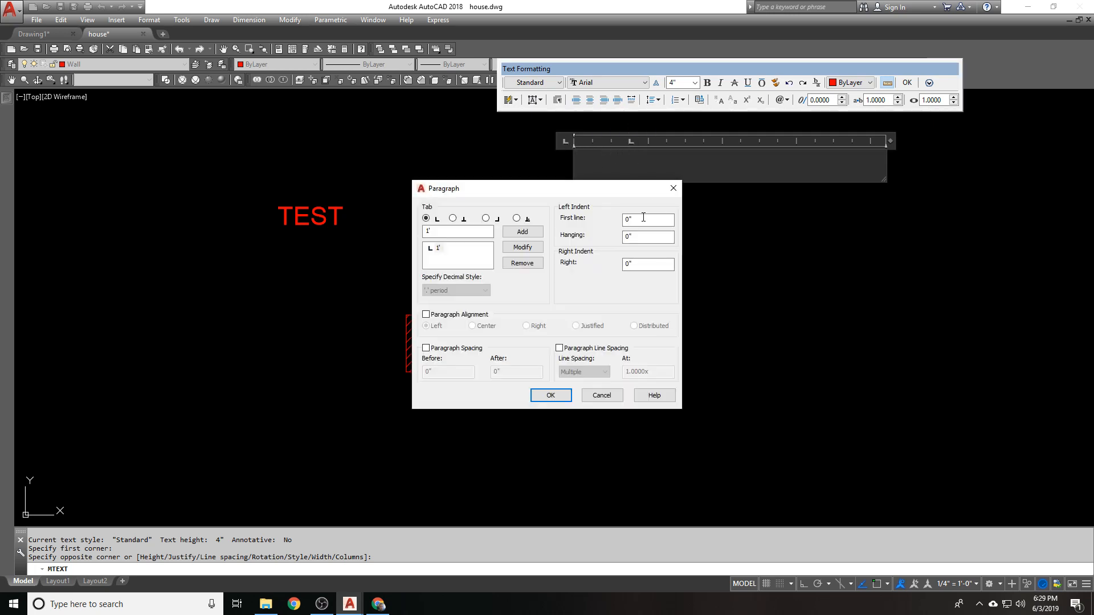
pyautogui.click(676, 187)
pyautogui.click(479, 174)
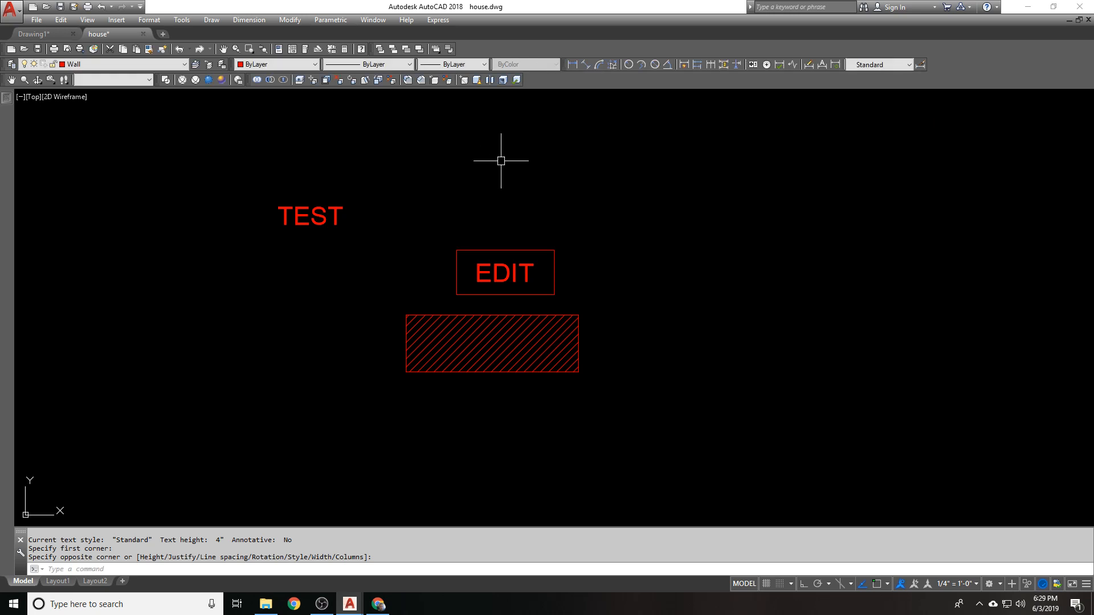
pyautogui.scroll(-3, 490, 179)
pyautogui.scroll(2, 471, 277)
pyautogui.moveTo(490, 178)
pyautogui.mouseDown(button='middle')
pyautogui.moveTo(465, 285)
pyautogui.moveTo(488, 240)
pyautogui.mouseUp(button='middle')
pyautogui.scroll(2, 480, 254)
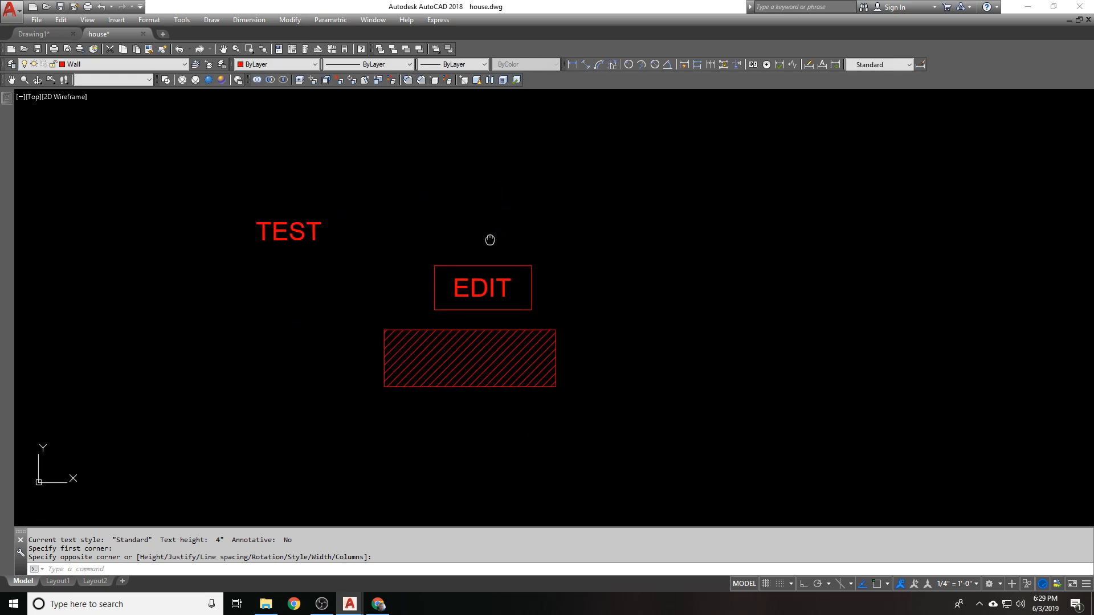